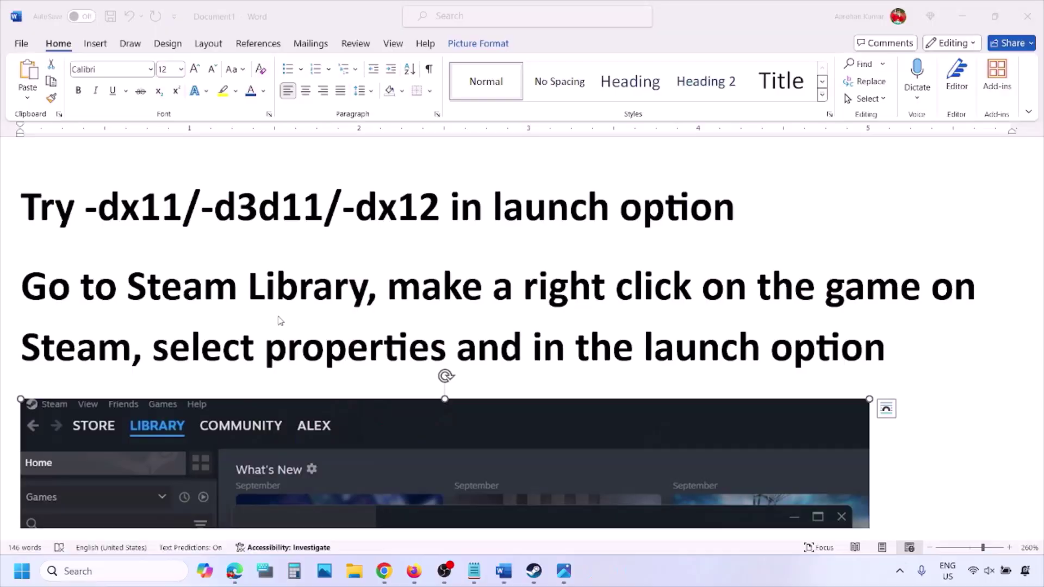
- Read the document's instructions for opening the game's properties in the Steam Library and examine the -dx11 launch option picture
{"action": "scroll", "coordinate": [522, 327], "scroll_direction": "down", "scroll_amount": 3}
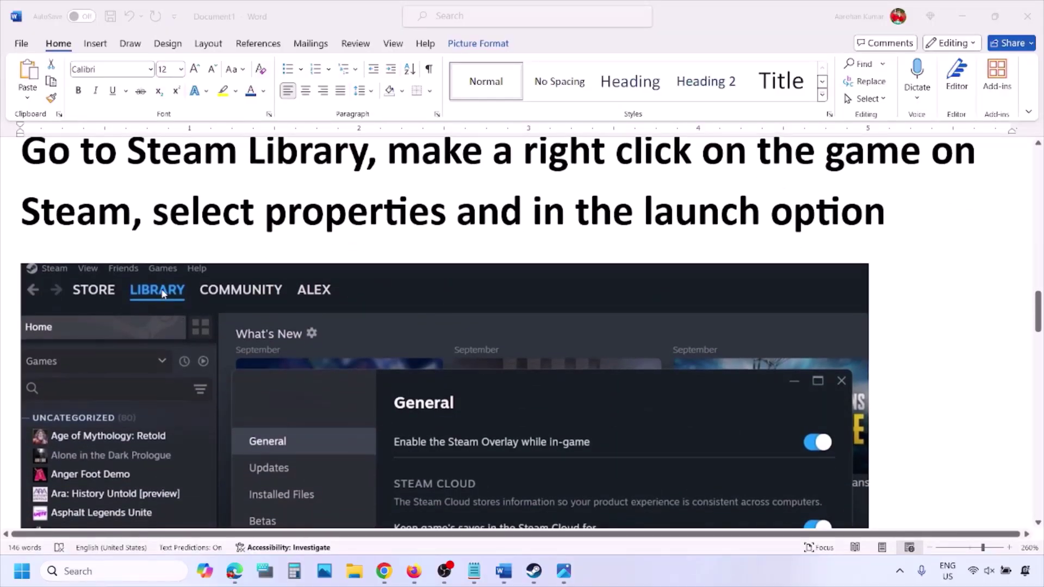
{"action": "left_click", "coordinate": [395, 163]}
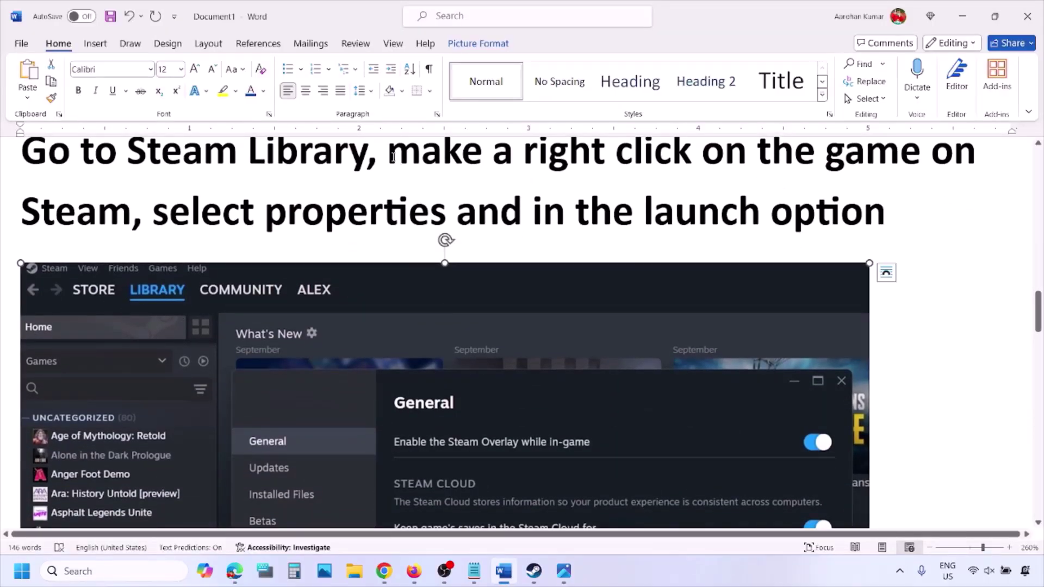
{"action": "left_click_drag", "start_coordinate": [388, 161], "coordinate": [930, 170]}
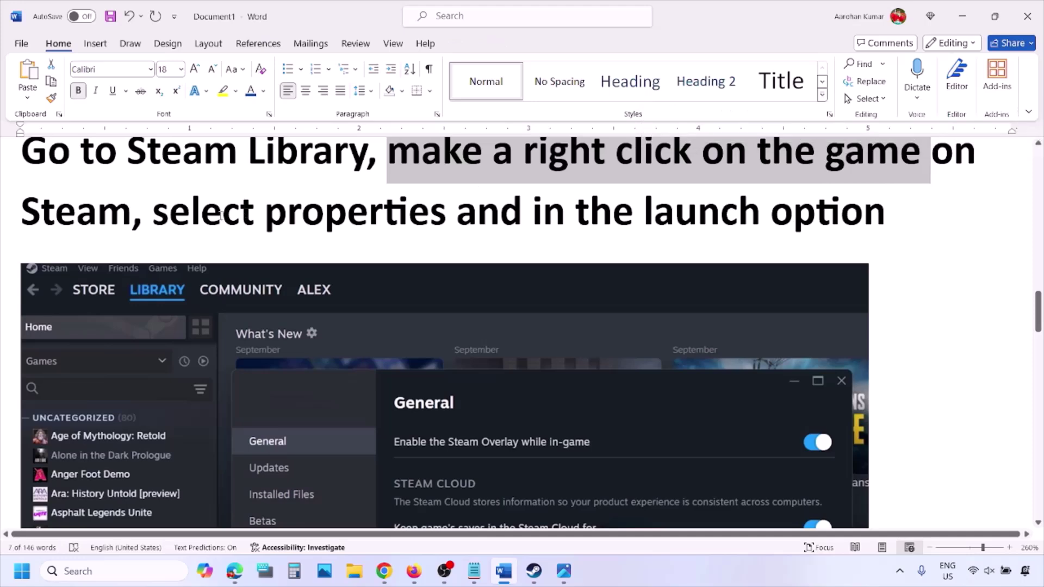
{"action": "left_click_drag", "start_coordinate": [154, 213], "coordinate": [451, 214]}
{"action": "scroll", "coordinate": [443, 217], "scroll_direction": "down", "scroll_amount": 5}
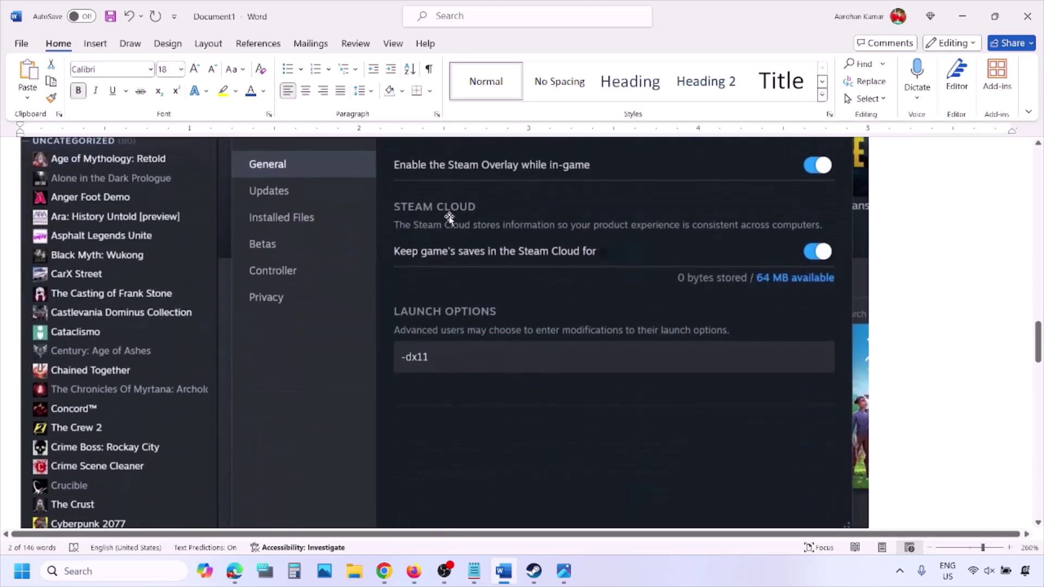
{"action": "scroll", "coordinate": [449, 217], "scroll_direction": "up", "scroll_amount": 2}
{"action": "right_click", "coordinate": [448, 283]}
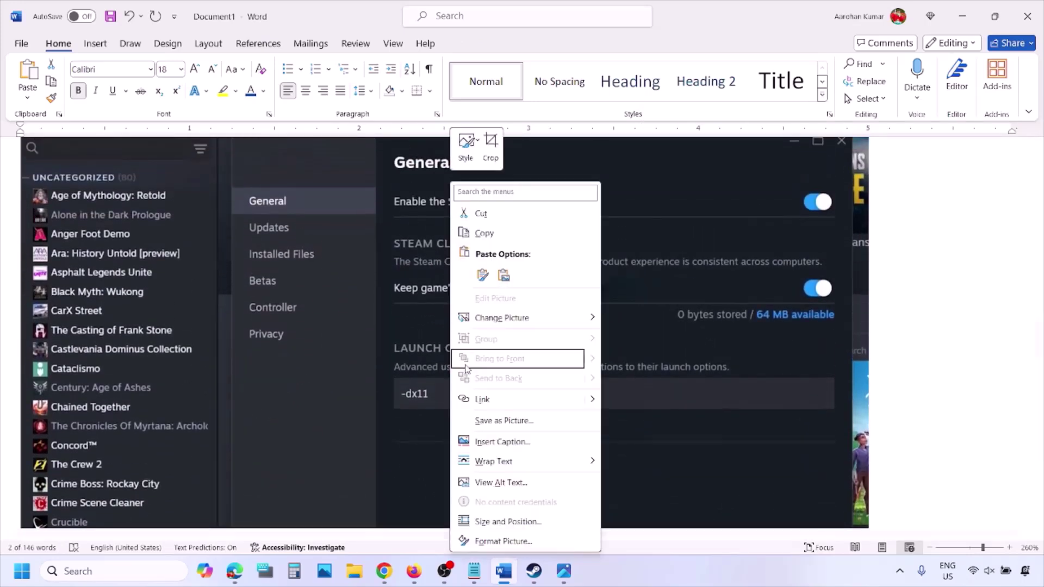
{"action": "left_click", "coordinate": [413, 400]}
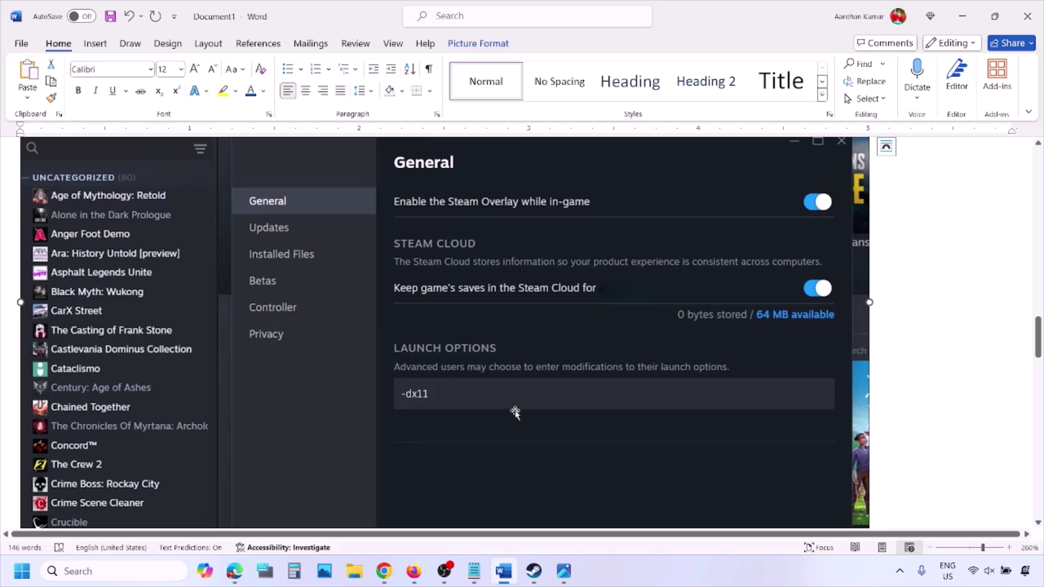
- Examine the example pictures of the -d3d11 and -dx12 launch options further down the document
{"action": "scroll", "coordinate": [515, 411], "scroll_direction": "down", "scroll_amount": 8}
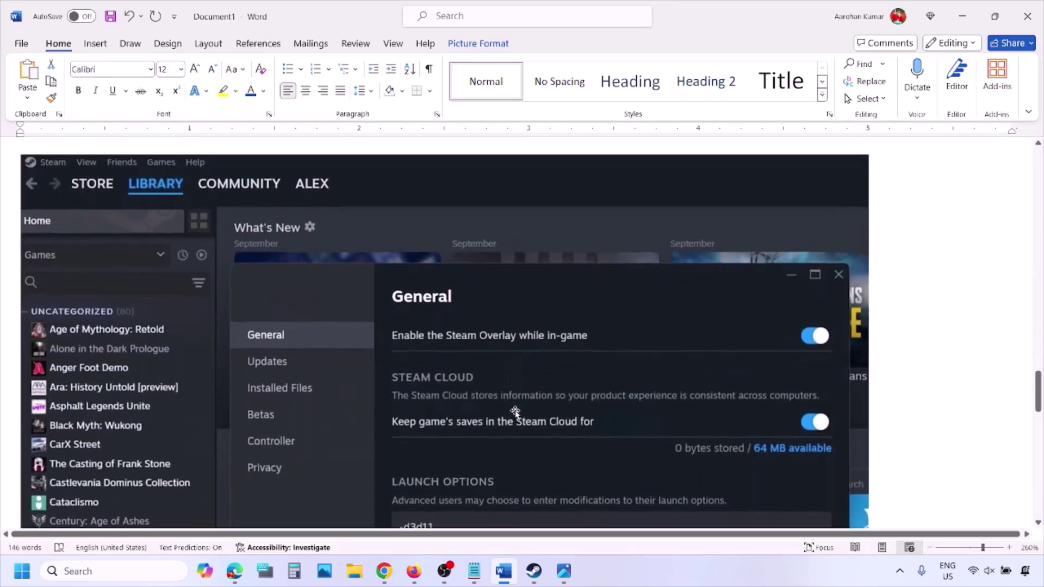
{"action": "scroll", "coordinate": [515, 412], "scroll_direction": "down", "scroll_amount": 4}
{"action": "scroll", "coordinate": [455, 310], "scroll_direction": "up", "scroll_amount": 1}
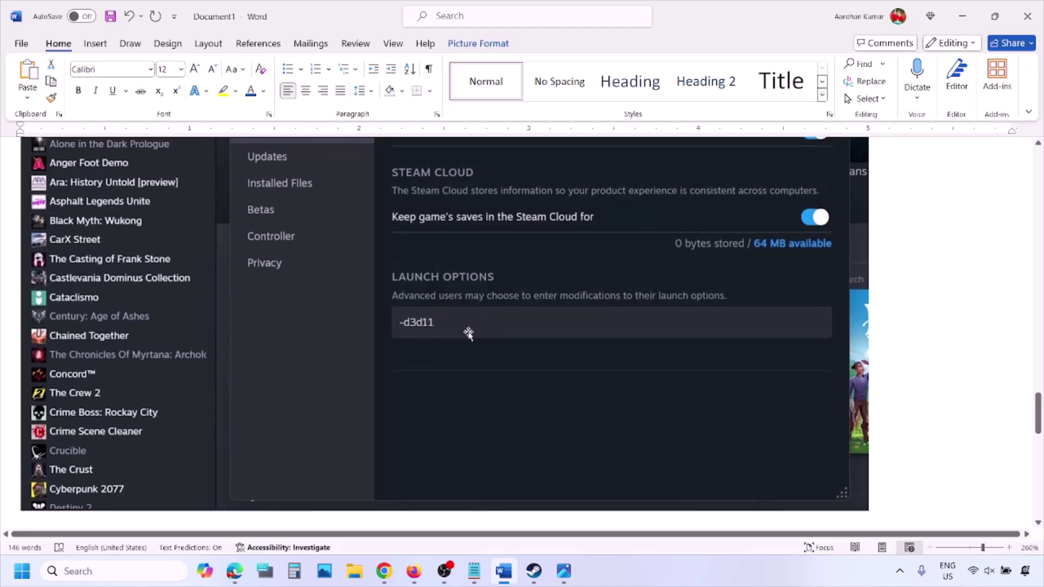
{"action": "scroll", "coordinate": [468, 333], "scroll_direction": "down", "scroll_amount": 8}
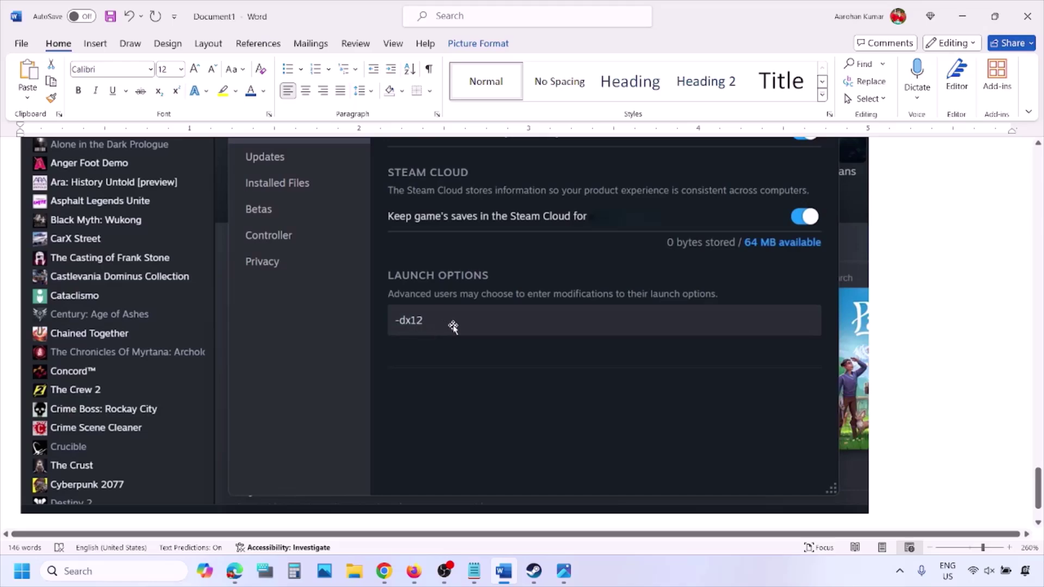
- Switch to Steam and display the Windows power options for restarting the PC
{"action": "key", "text": "alt+Tab"}
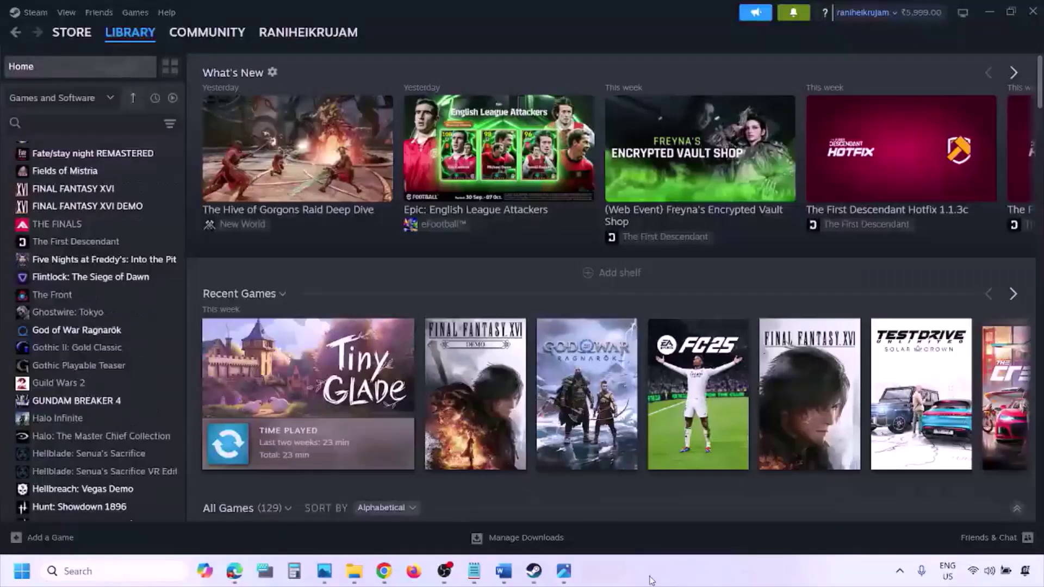
{"action": "key", "text": "super"}
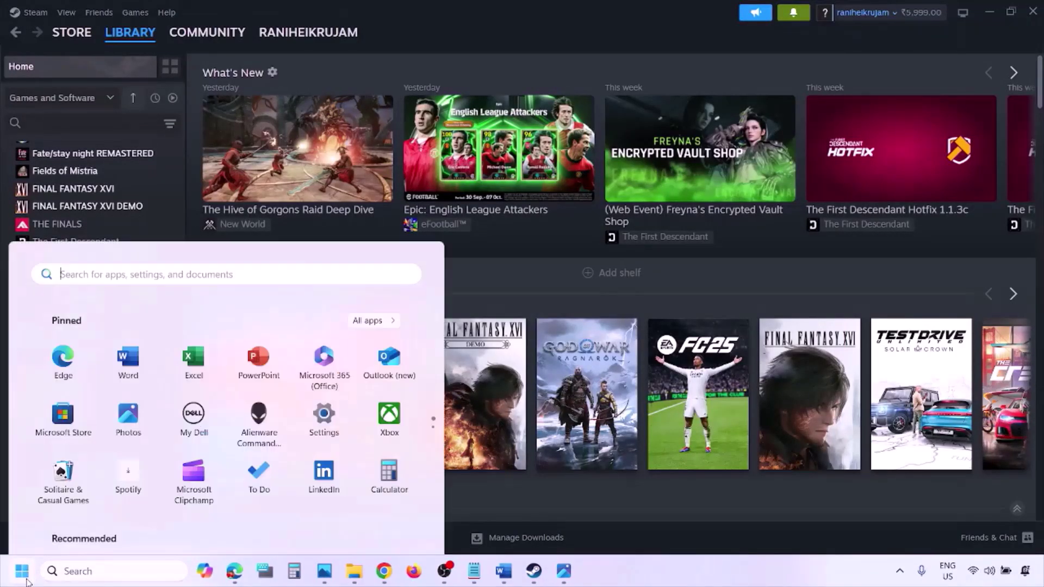
{"action": "left_click", "coordinate": [395, 524]}
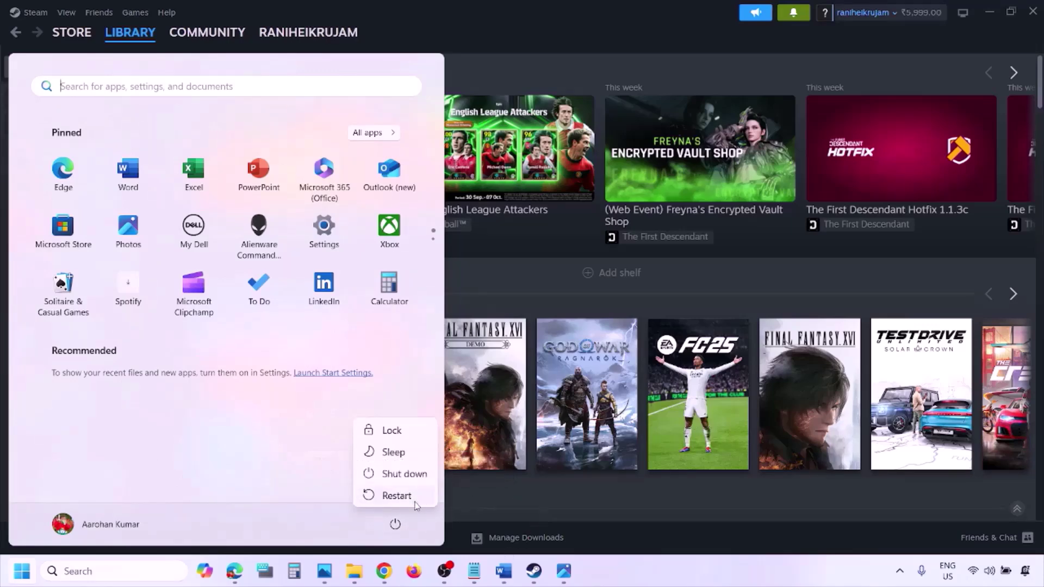
- Switch to the Word troubleshooting document and highlight the Step 2 instruction about running the game as an administrator
{"action": "left_click", "coordinate": [505, 575]}
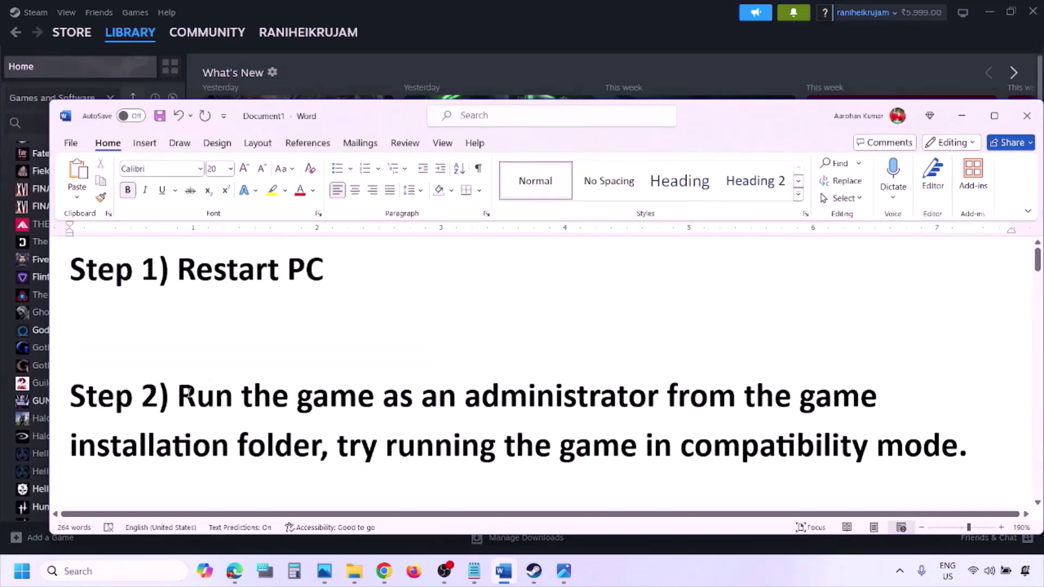
{"action": "left_click_drag", "start_coordinate": [181, 393], "coordinate": [791, 389]}
{"action": "left_click_drag", "start_coordinate": [179, 395], "coordinate": [291, 445]}
- Switch to Photos and examine how 1.png reaches the game's local files from the Steam library
{"action": "left_click", "coordinate": [661, 573]}
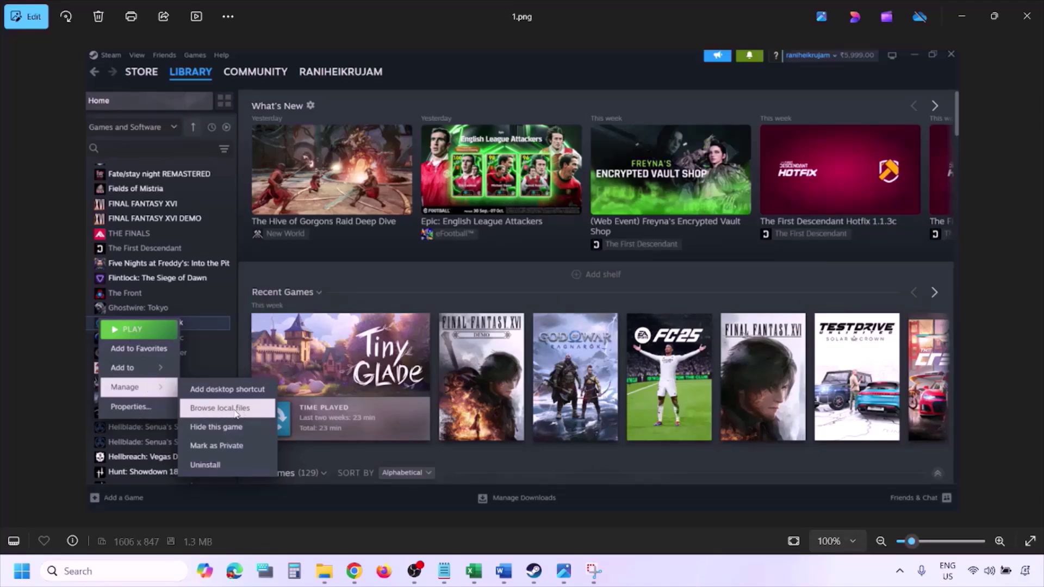
{"action": "scroll", "coordinate": [247, 410], "scroll_direction": "up", "scroll_amount": 1}
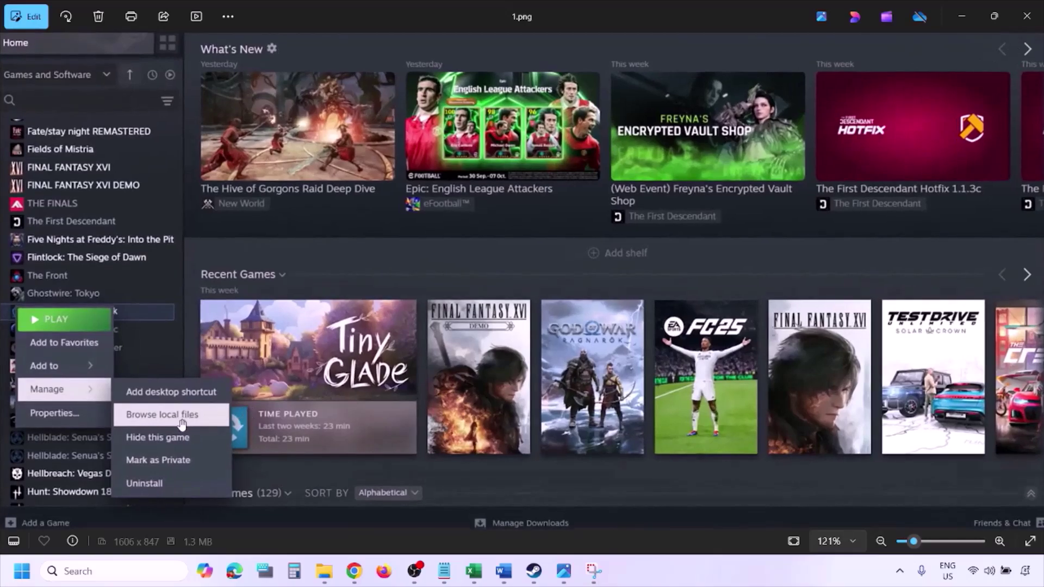
{"action": "scroll", "coordinate": [209, 420], "scroll_direction": "down", "scroll_amount": 1}
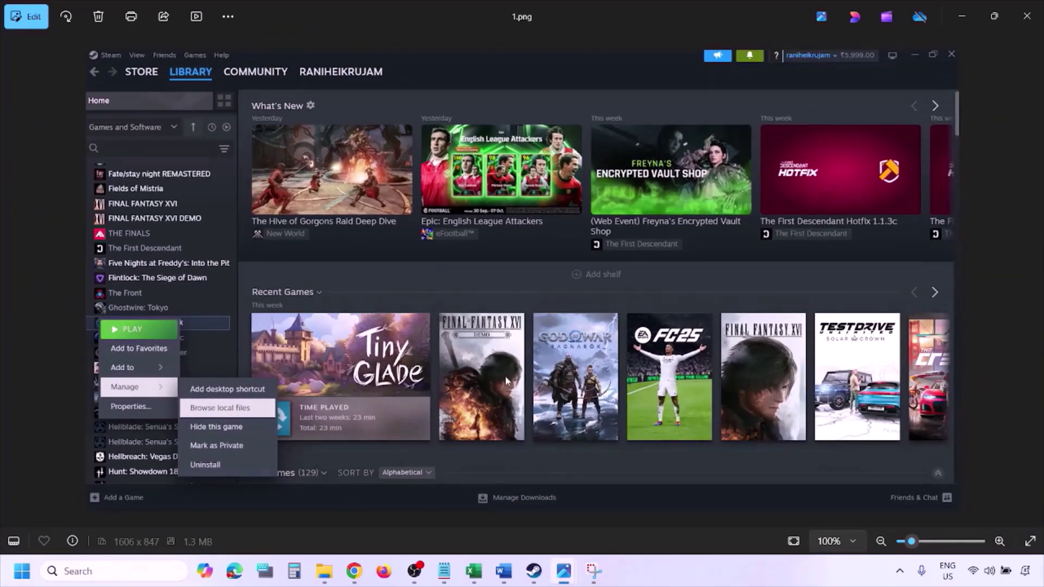
- Show 2.png and examine the Properties entry in the game file's context menu
{"action": "key", "text": "Right"}
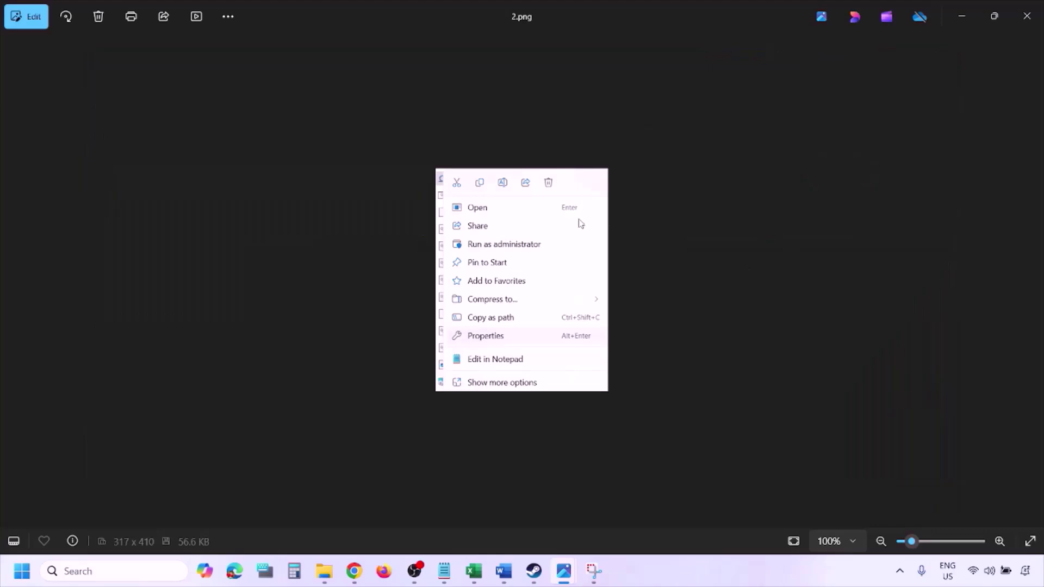
{"action": "scroll", "coordinate": [514, 328], "scroll_direction": "up", "scroll_amount": 4}
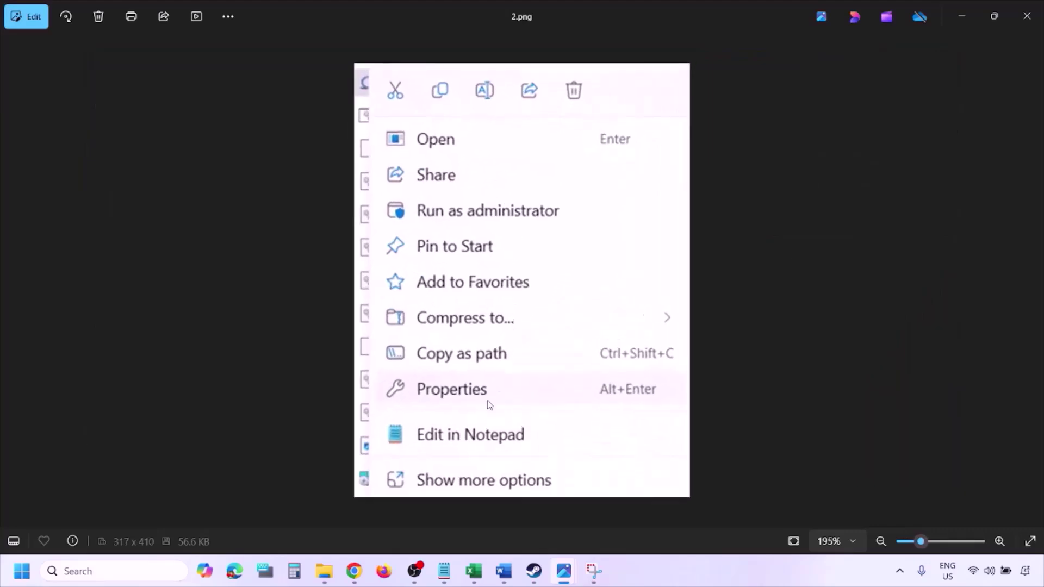
{"action": "scroll", "coordinate": [481, 401], "scroll_direction": "down", "scroll_amount": 4}
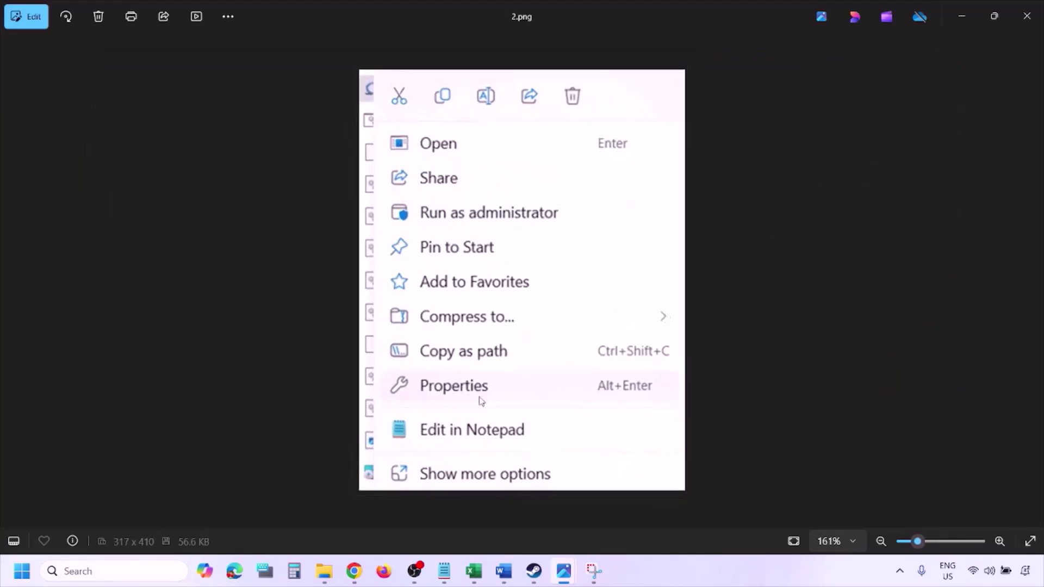
- Show 3.png and examine the Compatibility settings for running the program as an administrator
{"action": "key", "text": "Right"}
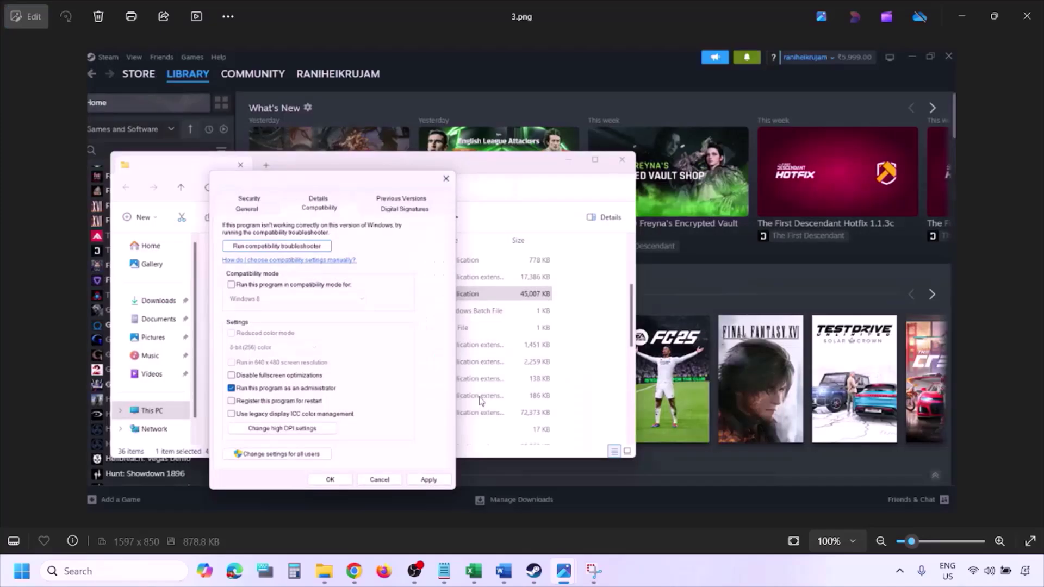
{"action": "scroll", "coordinate": [311, 307], "scroll_direction": "up", "scroll_amount": 2}
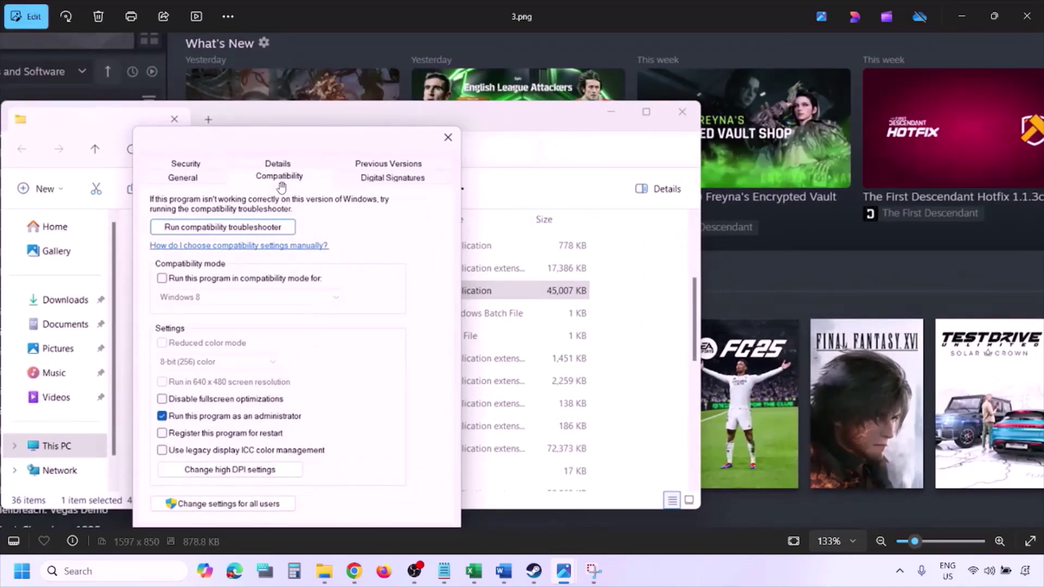
{"action": "left_click_drag", "start_coordinate": [231, 405], "coordinate": [221, 356]}
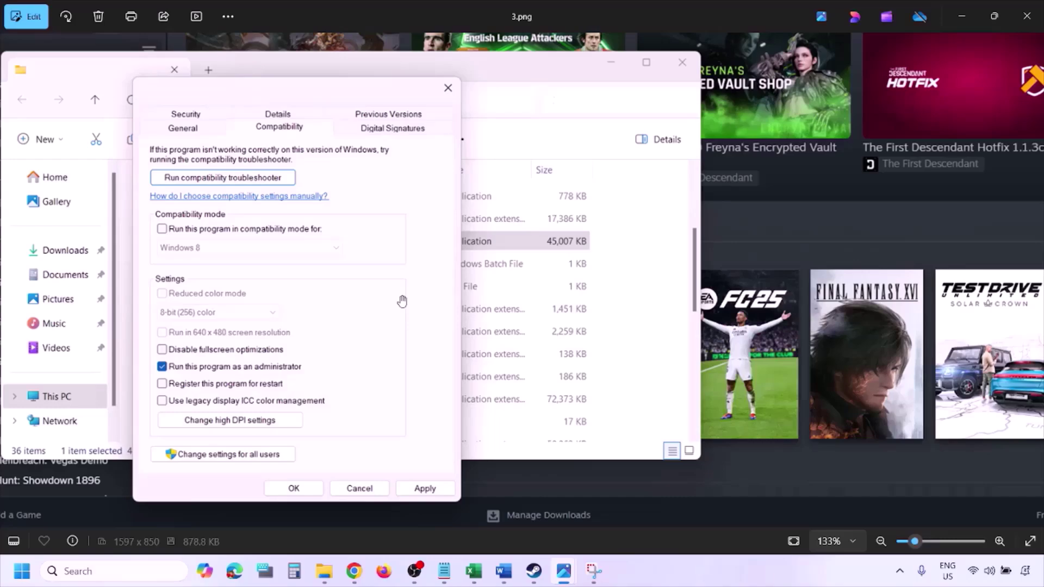
{"action": "scroll", "coordinate": [402, 301], "scroll_direction": "down", "scroll_amount": 3}
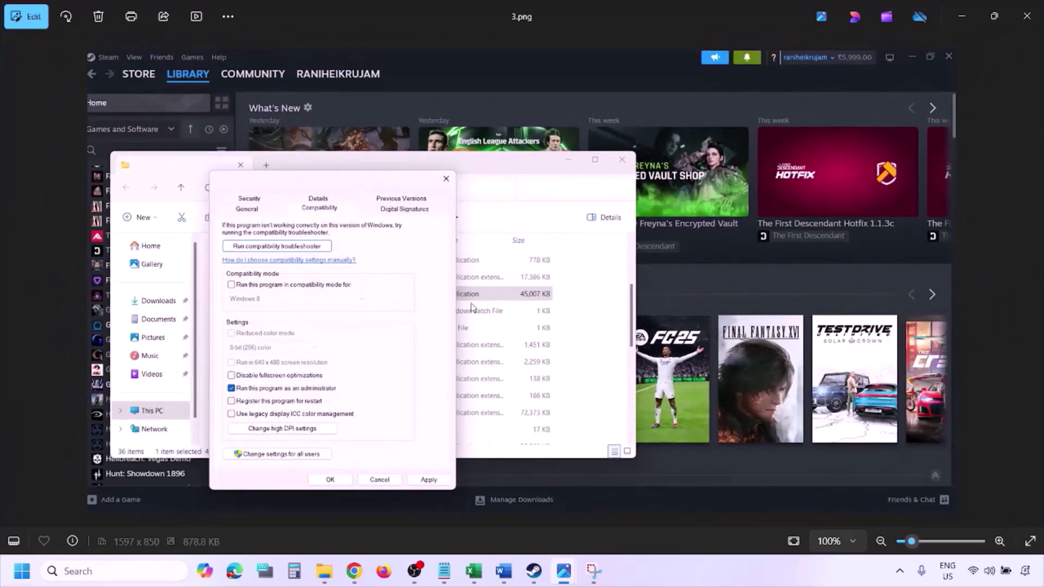
- Show 4.png and examine the compatibility mode setting for Windows 8 in the file's properties
{"action": "key", "text": "Right"}
{"action": "scroll", "coordinate": [472, 307], "scroll_direction": "up", "scroll_amount": 3}
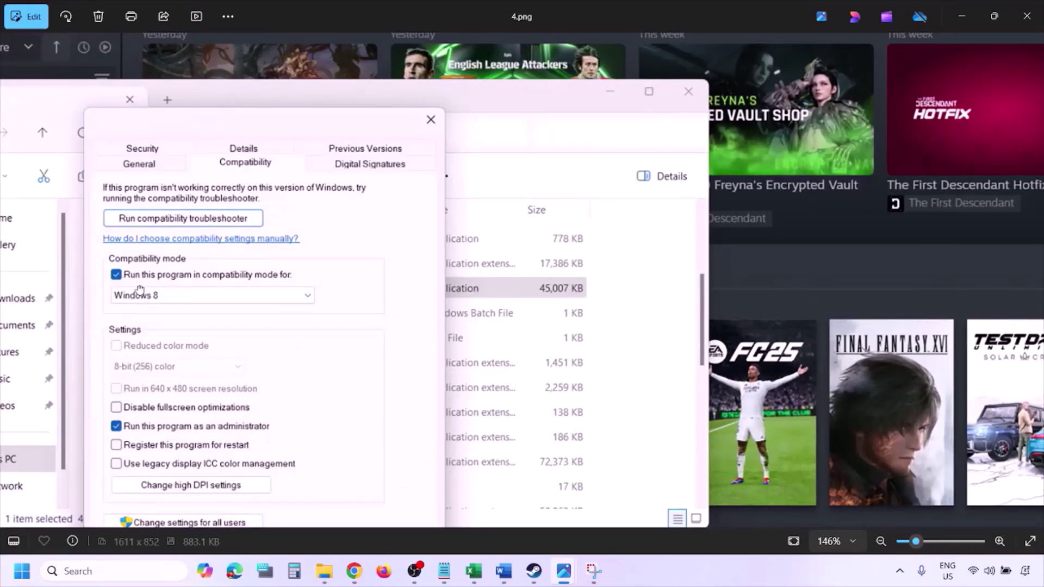
{"action": "left_click_drag", "start_coordinate": [133, 285], "coordinate": [140, 247]}
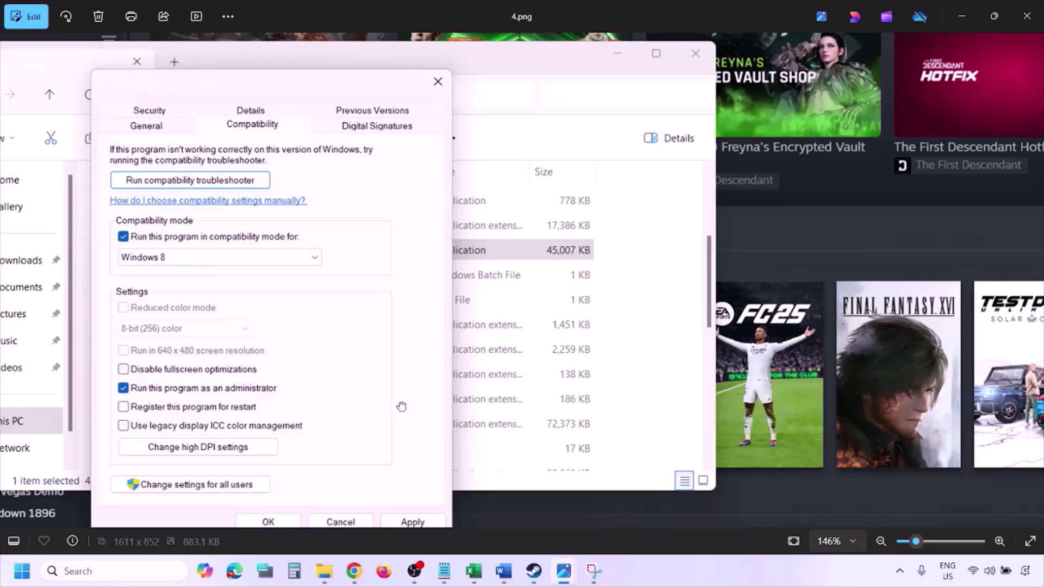
{"action": "left_click_drag", "start_coordinate": [402, 405], "coordinate": [408, 374]}
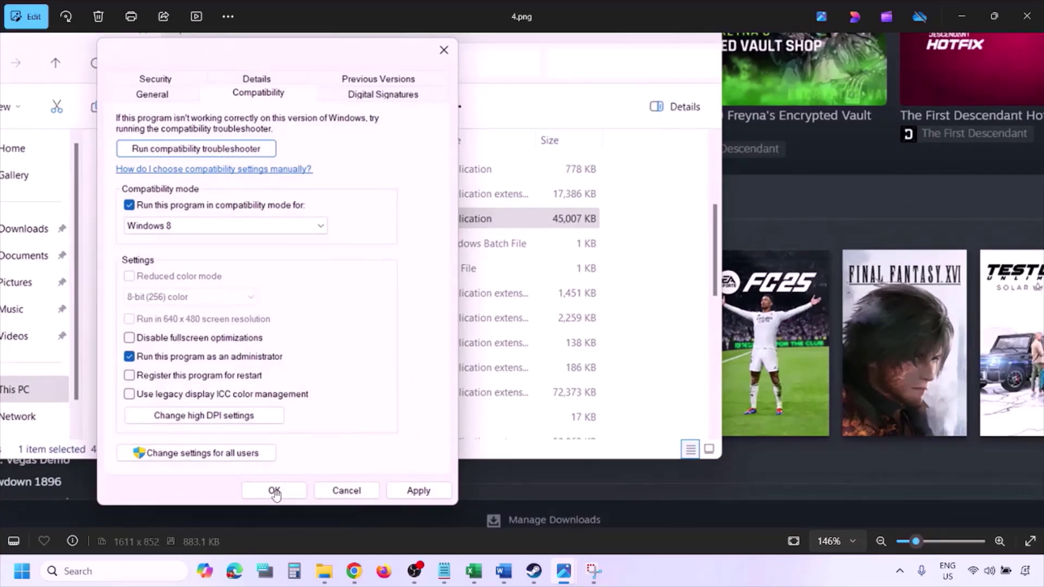
{"action": "scroll", "coordinate": [559, 387], "scroll_direction": "down", "scroll_amount": 3}
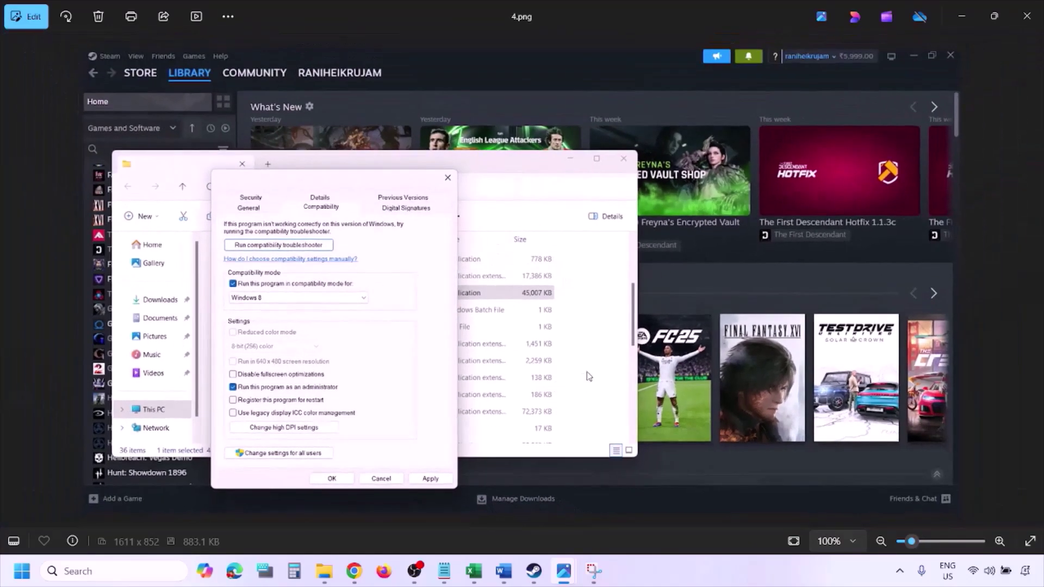
- Show 5.png and examine the list of Windows versions offered for compatibility mode, including Windows 7
{"action": "key", "text": "Right"}
{"action": "scroll", "coordinate": [338, 324], "scroll_direction": "up", "scroll_amount": 3}
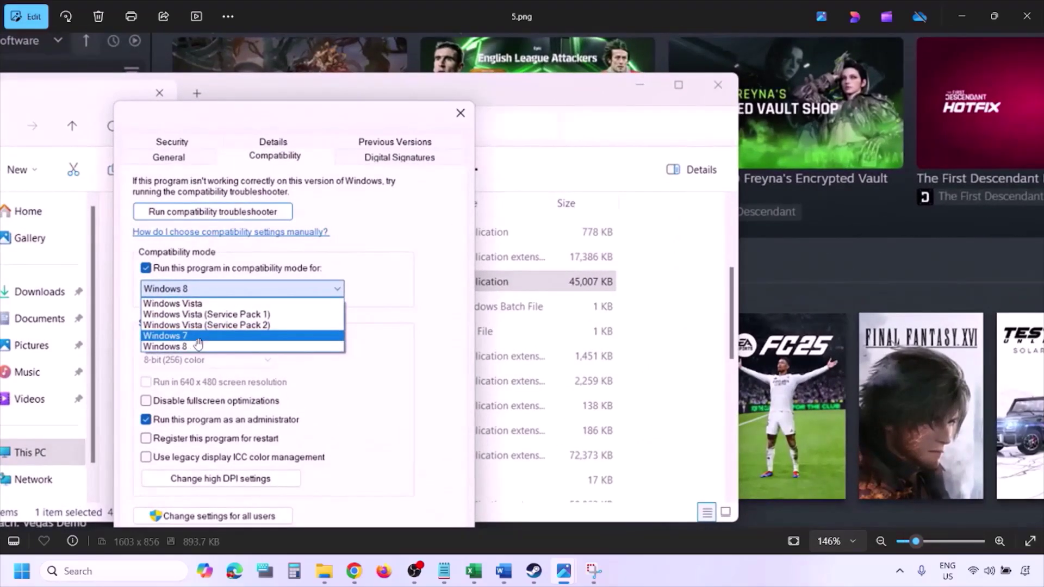
{"action": "scroll", "coordinate": [430, 478], "scroll_direction": "down", "scroll_amount": 3}
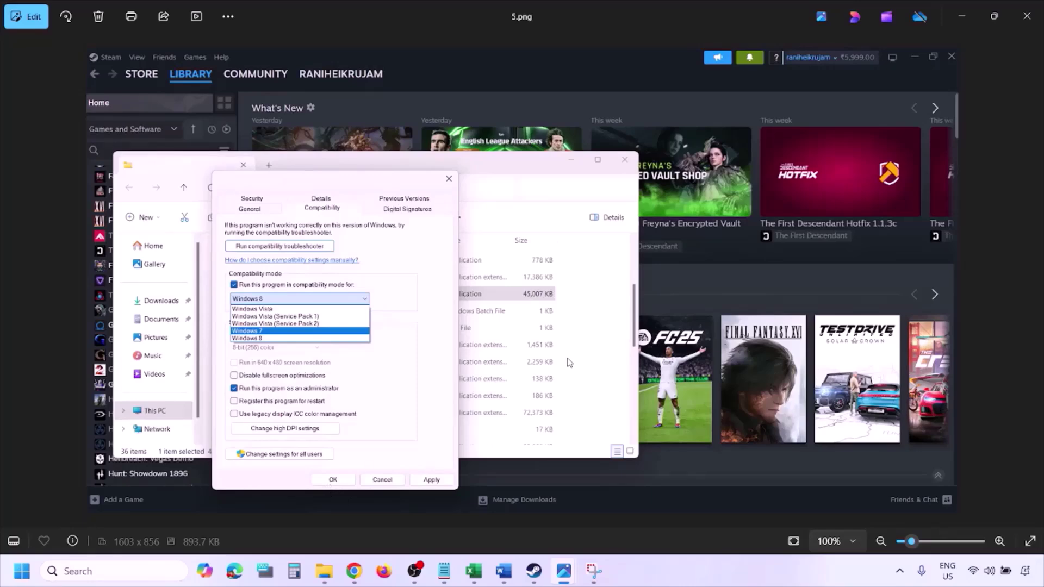
- Show 6.png and examine the Windows 7 compatibility mode and Disable fullscreen optimizations settings
{"action": "key", "text": "Right"}
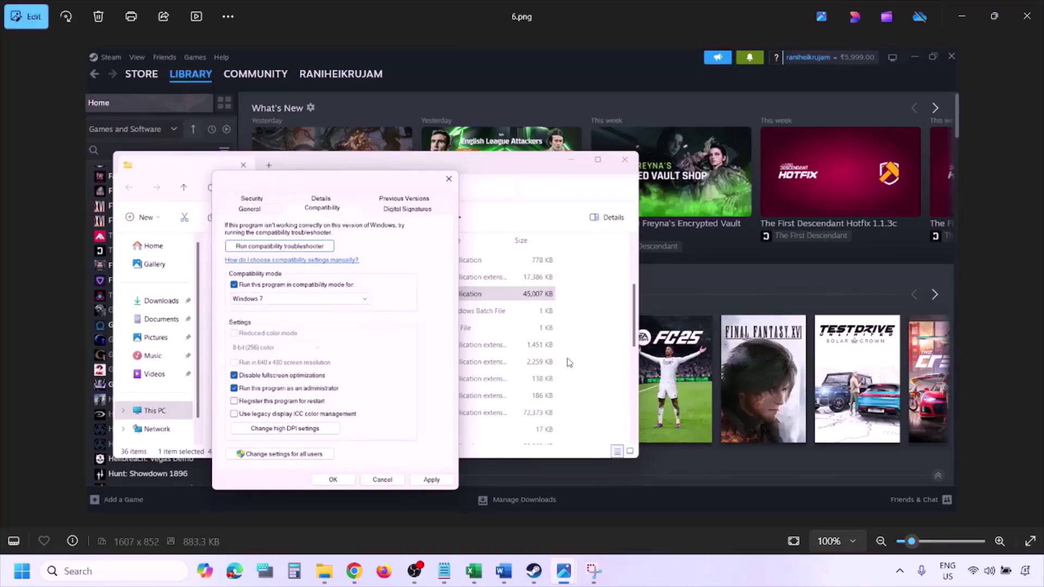
{"action": "scroll", "coordinate": [341, 321], "scroll_direction": "up", "scroll_amount": 3}
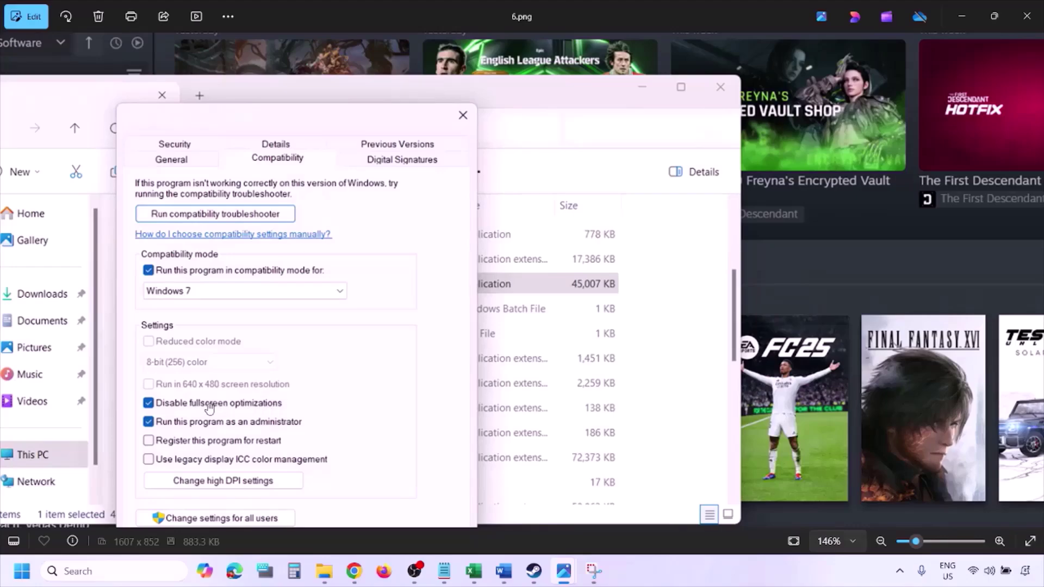
{"action": "left_click_drag", "start_coordinate": [298, 375], "coordinate": [343, 278]}
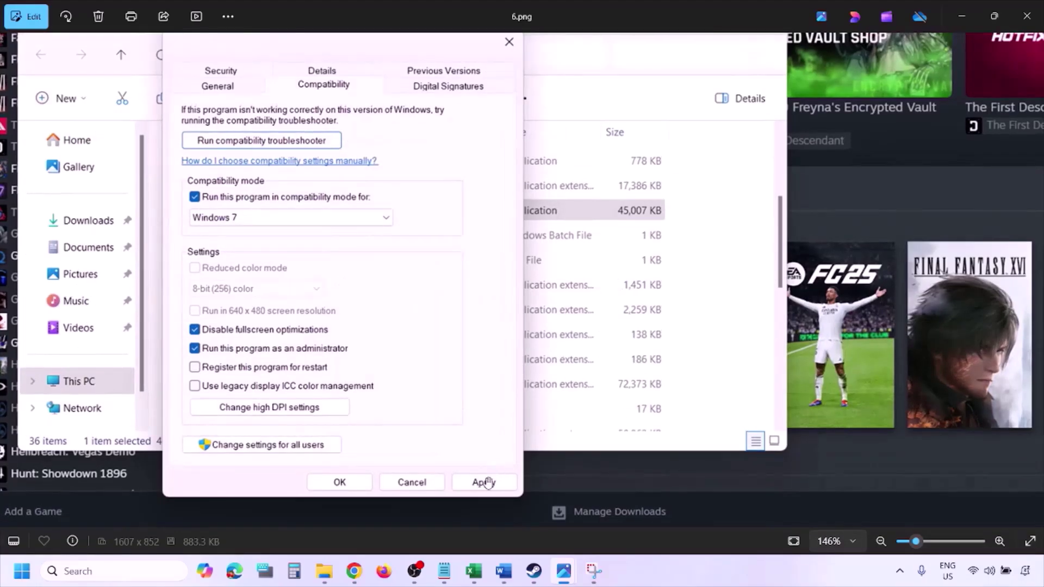
{"action": "scroll", "coordinate": [326, 477], "scroll_direction": "down", "scroll_amount": 4}
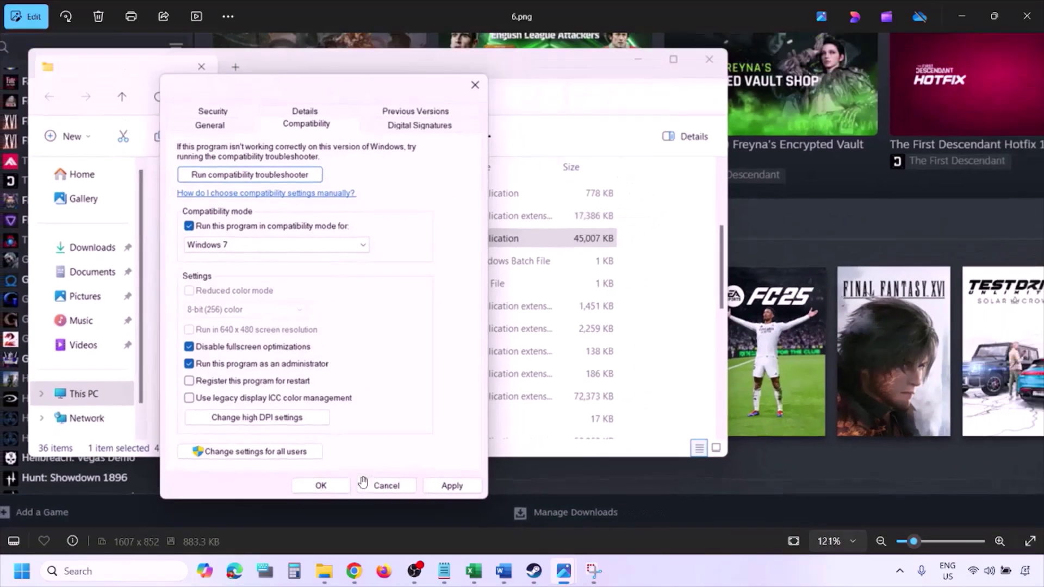
{"action": "scroll", "coordinate": [286, 372], "scroll_direction": "up", "scroll_amount": 4}
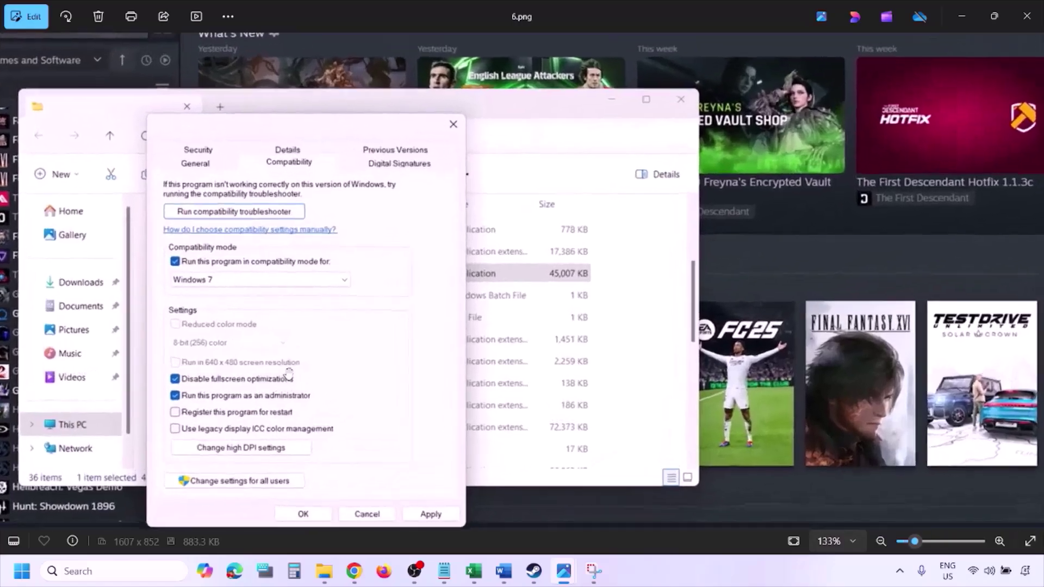
{"action": "left_click_drag", "start_coordinate": [231, 354], "coordinate": [259, 350]}
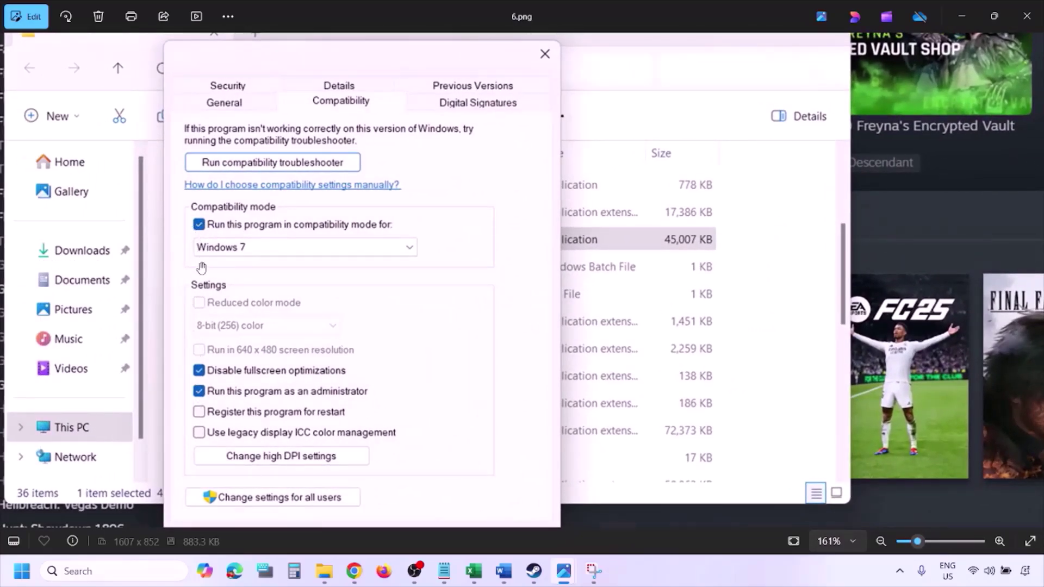
- Show 7.png and examine the Compatibility settings with compatibility mode and Run this program as an administrator unticked
{"action": "scroll", "coordinate": [296, 318], "scroll_direction": "down", "scroll_amount": 4}
{"action": "key", "text": "Right"}
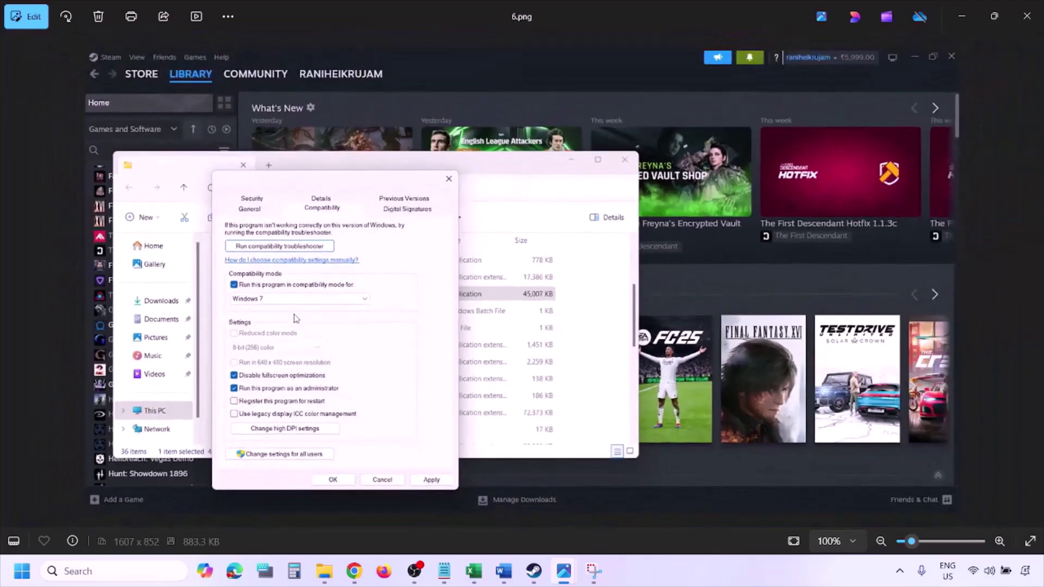
{"action": "scroll", "coordinate": [296, 319], "scroll_direction": "up", "scroll_amount": 5}
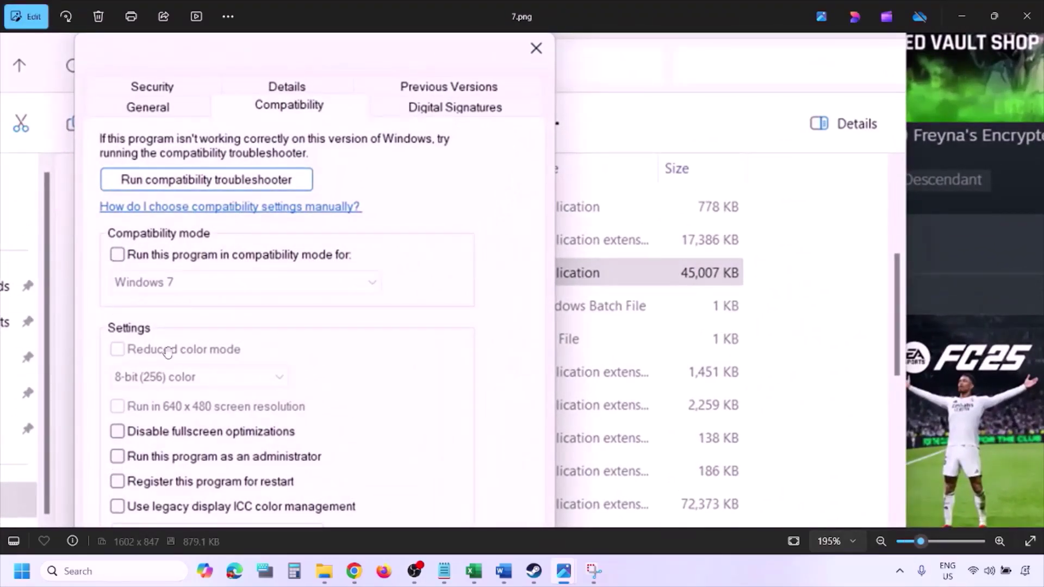
{"action": "scroll", "coordinate": [167, 352], "scroll_direction": "down", "scroll_amount": 3}
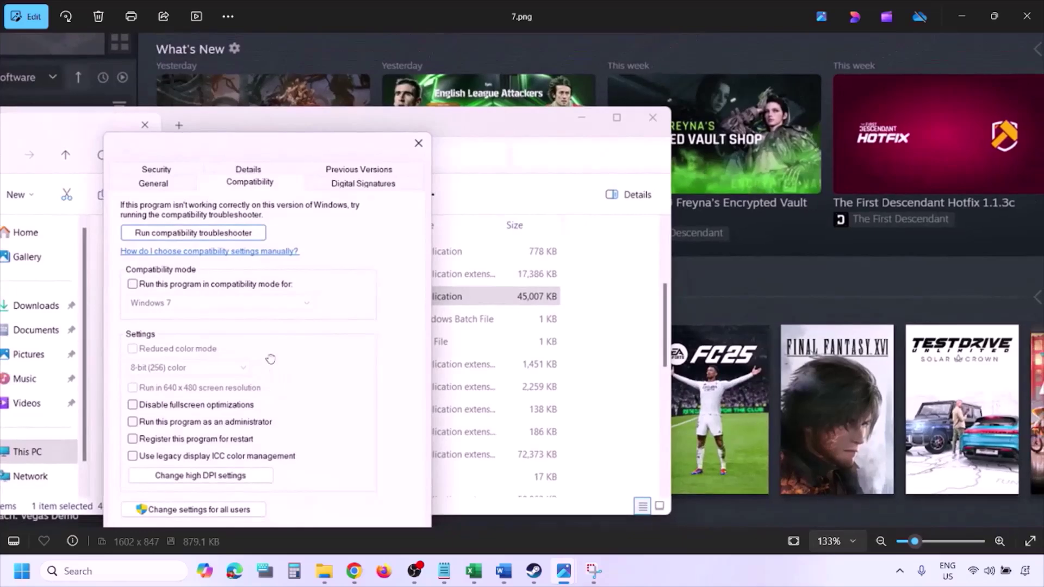
{"action": "left_click_drag", "start_coordinate": [270, 358], "coordinate": [273, 297]}
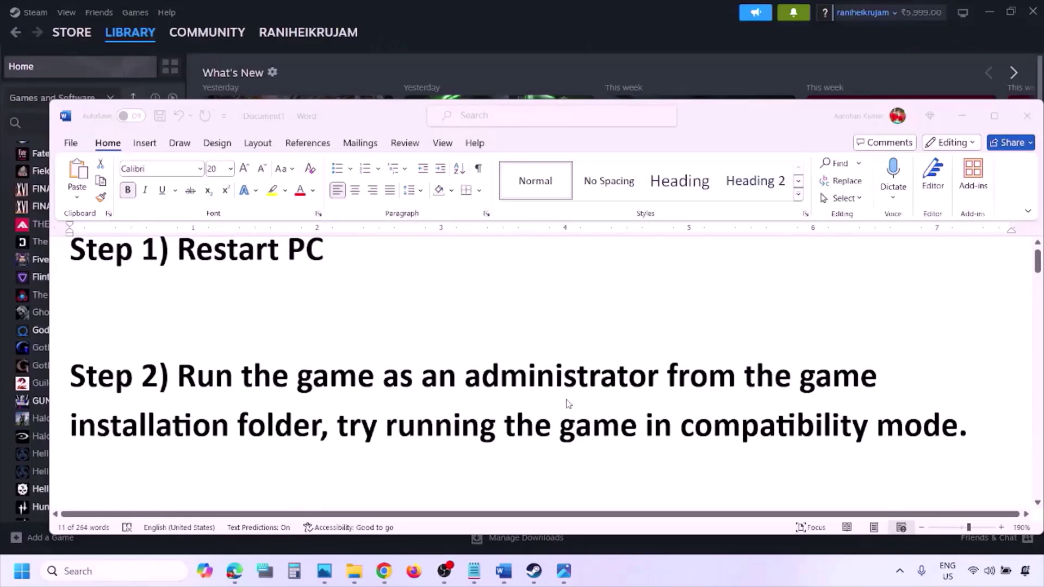
- Go to Step 3 on verifying the game files in the Word document and view 0.png showing the game's Properties option in Steam
{"action": "scroll", "coordinate": [567, 403], "scroll_direction": "down", "scroll_amount": 5}
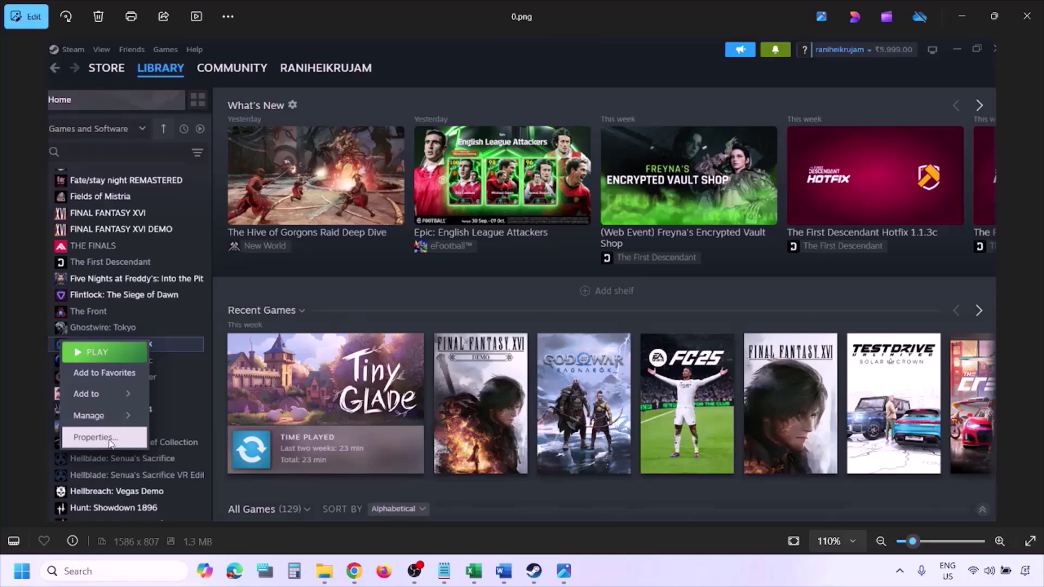
{"action": "key", "text": "ctrl+minus"}
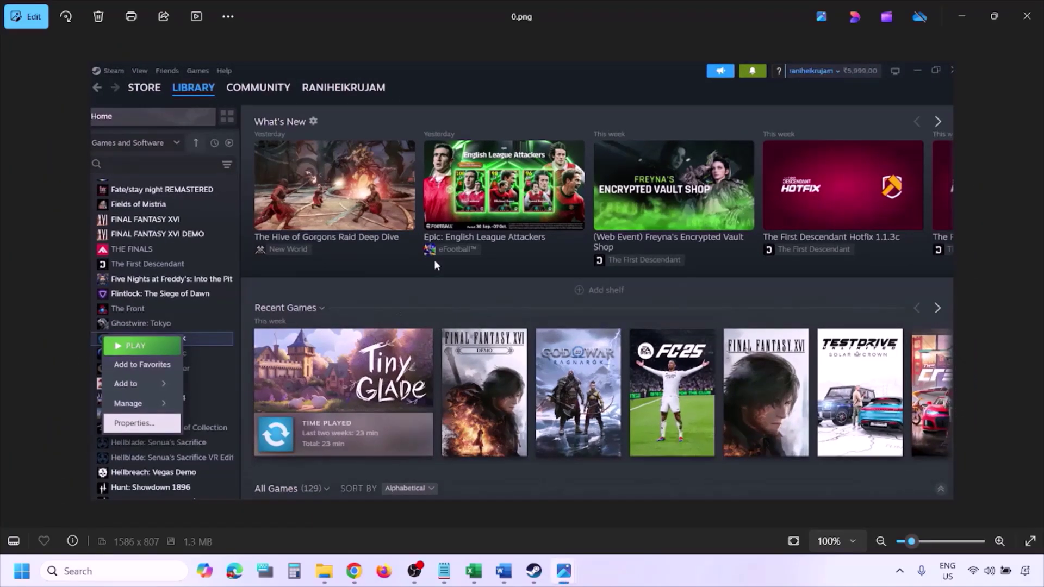
{"action": "key", "text": "Right"}
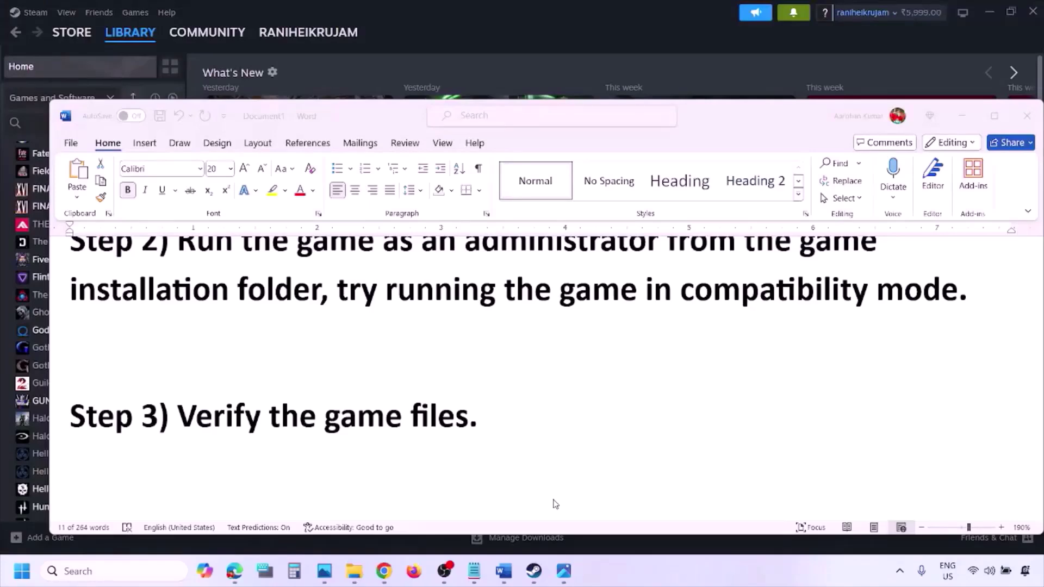
- Go to Step 4 on antivirus and firewall permissions in the Word document and highlight the words "Windows Security"
{"action": "scroll", "coordinate": [553, 502], "scroll_direction": "down", "scroll_amount": 3}
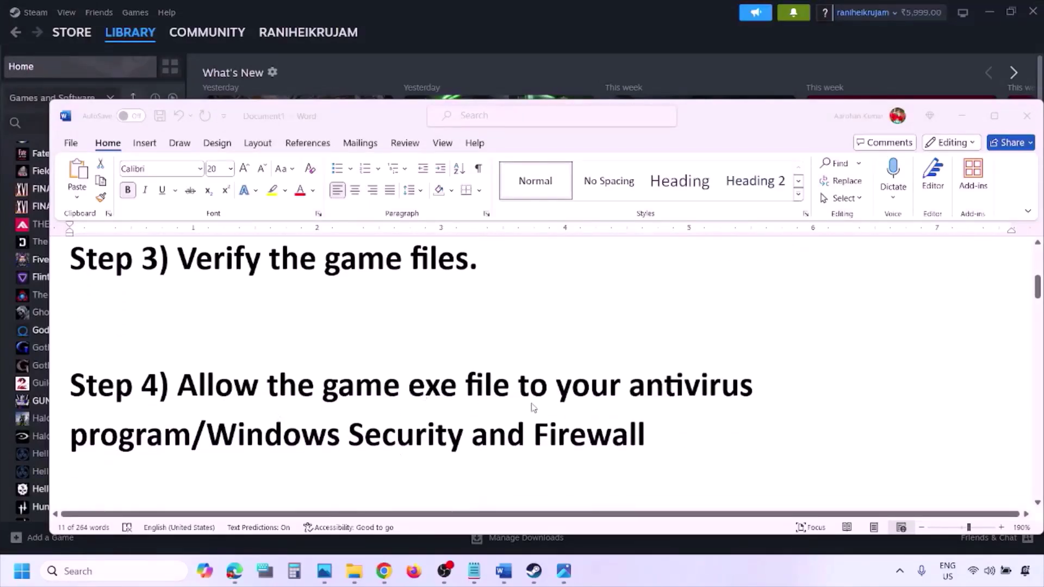
{"action": "left_click", "coordinate": [192, 433]}
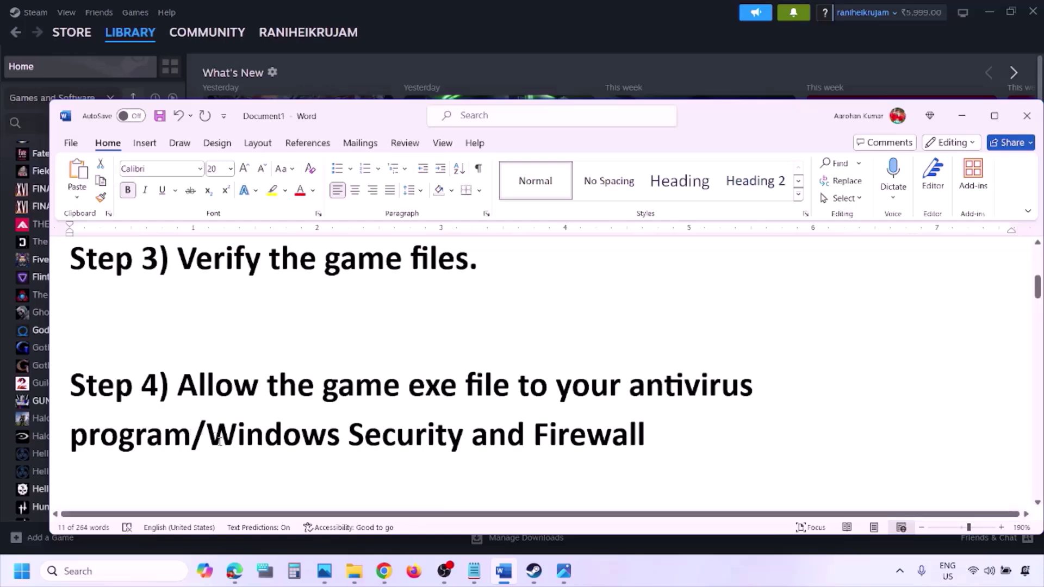
{"action": "left_click_drag", "start_coordinate": [212, 435], "coordinate": [470, 435]}
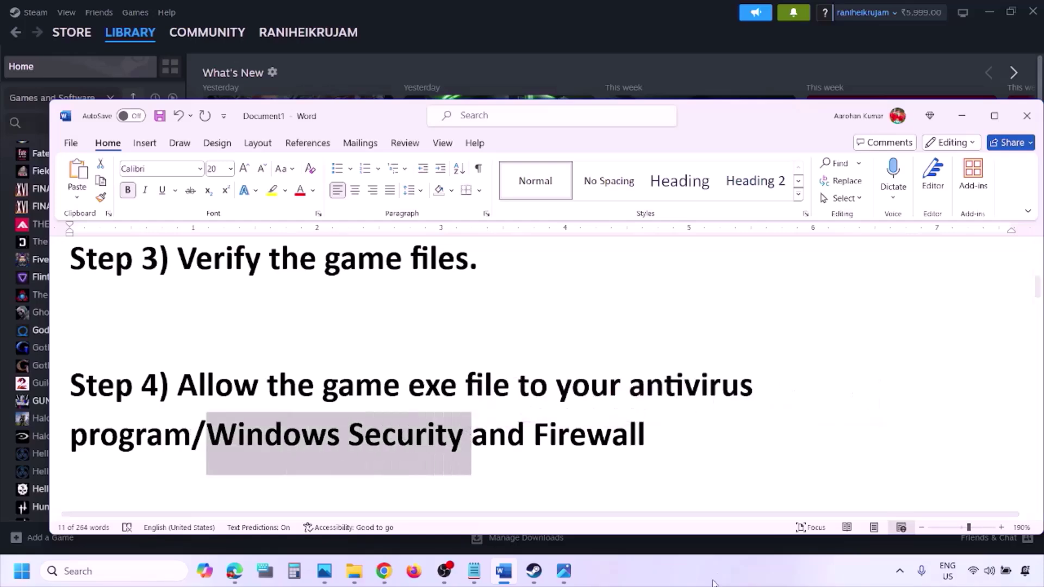
{"action": "left_click", "coordinate": [693, 581]}
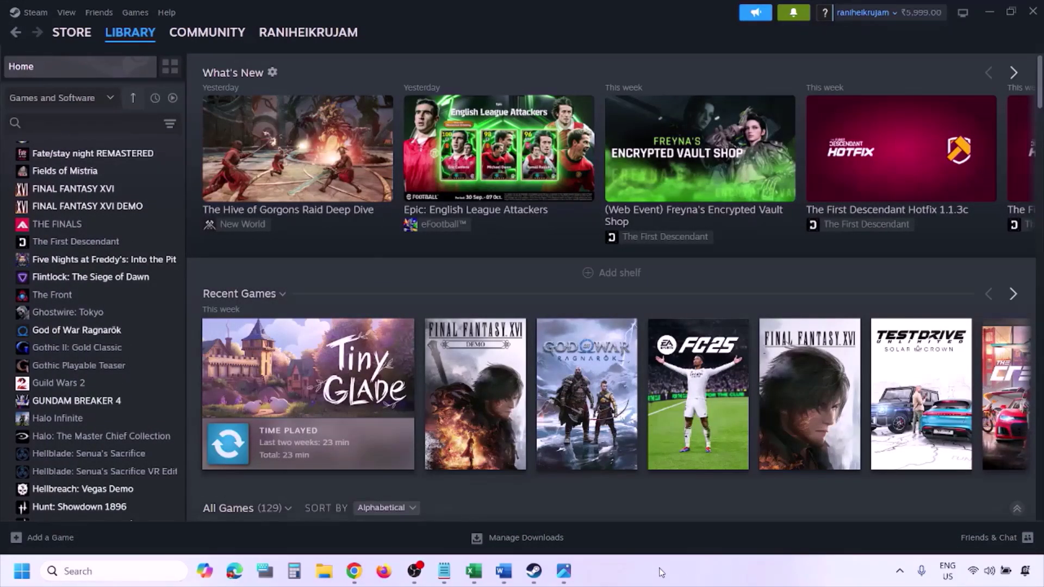
- Open Virus & threat protection from the Windows Security page under Privacy & security in Windows Settings
{"action": "key", "text": "super+i"}
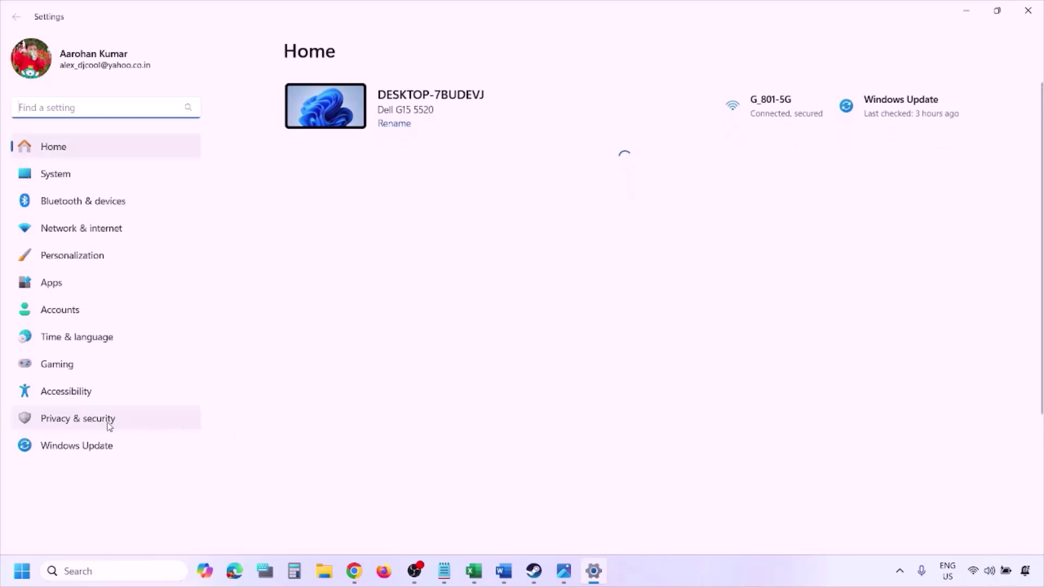
{"action": "left_click", "coordinate": [107, 421]}
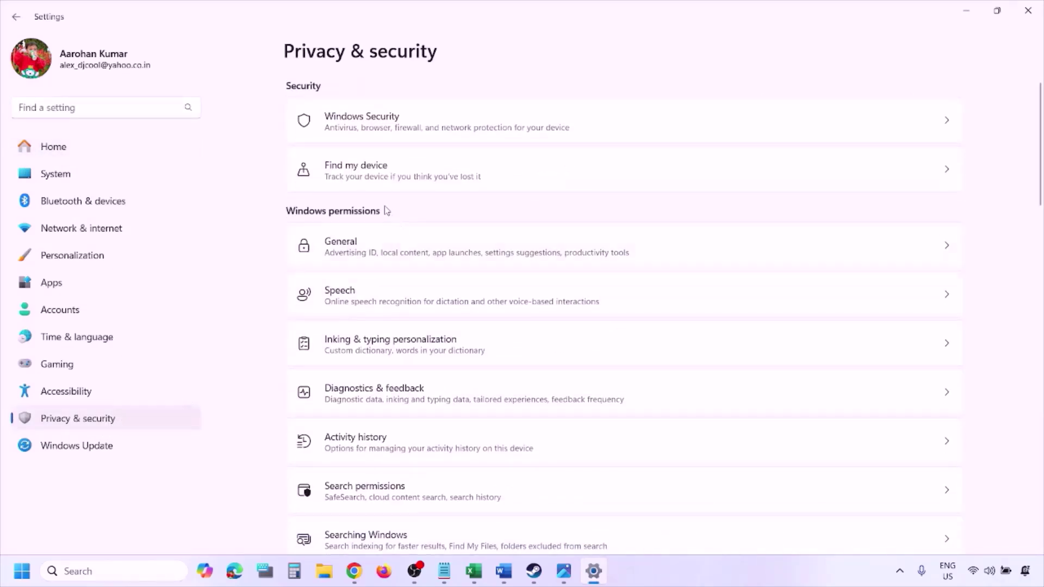
{"action": "left_click", "coordinate": [377, 129]}
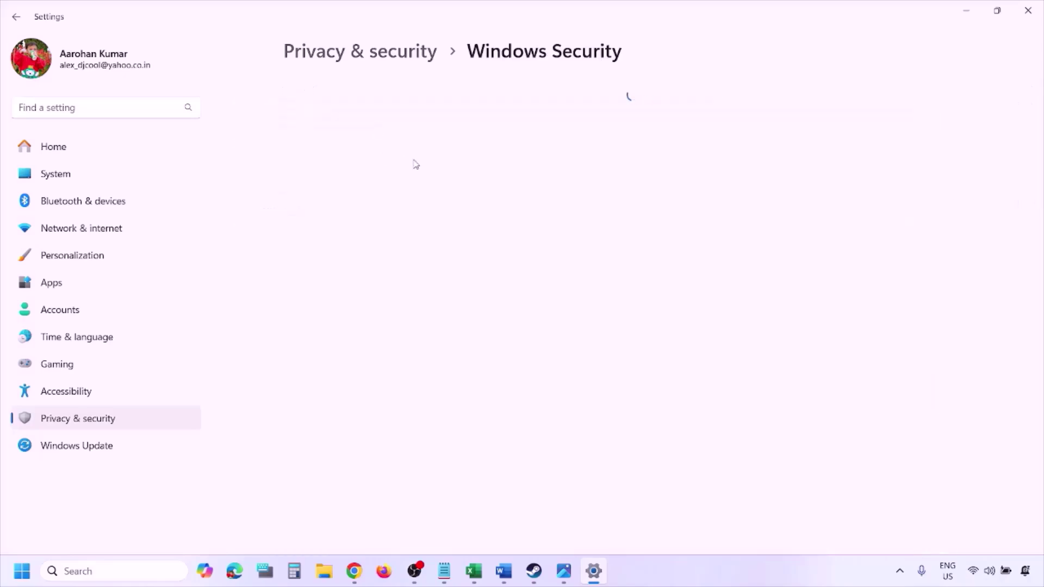
{"action": "left_click", "coordinate": [381, 211]}
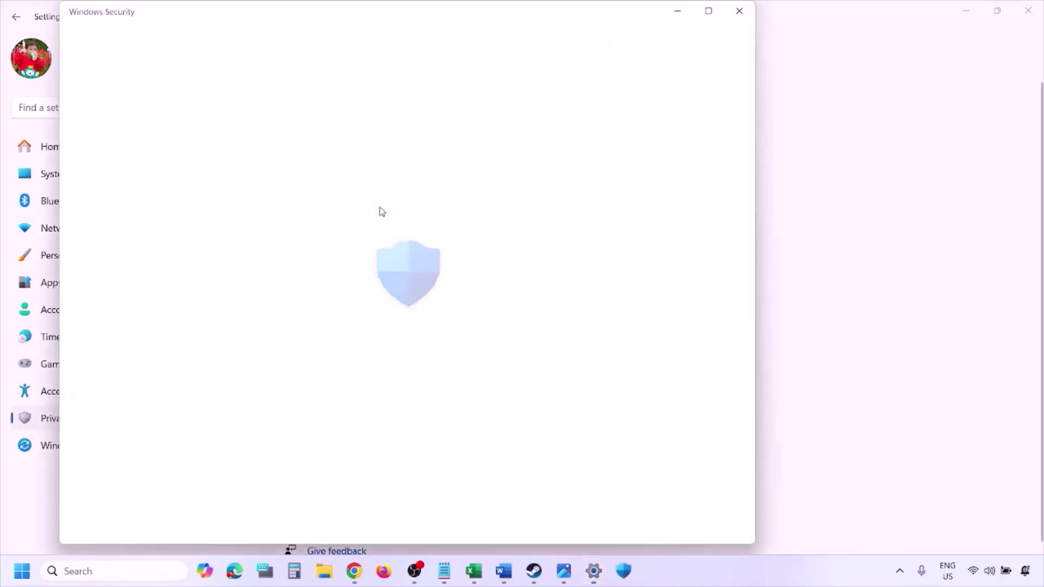
- Go to the ransomware protection settings and open the list of apps allowed through Controlled folder access
{"action": "scroll", "coordinate": [400, 379], "scroll_direction": "down", "scroll_amount": 4}
{"action": "scroll", "coordinate": [400, 379], "scroll_direction": "up", "scroll_amount": 1}
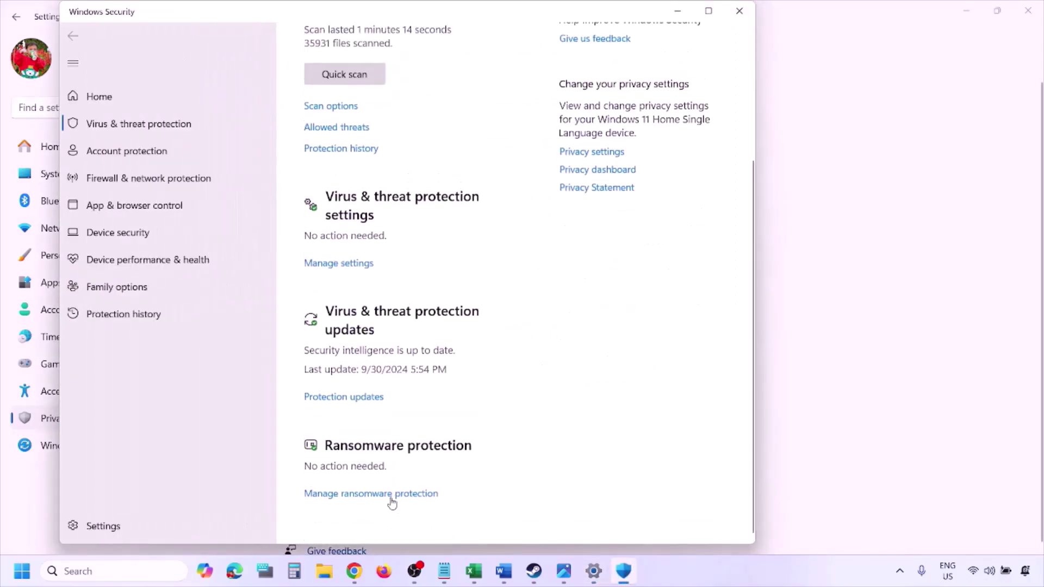
{"action": "left_click", "coordinate": [382, 496]}
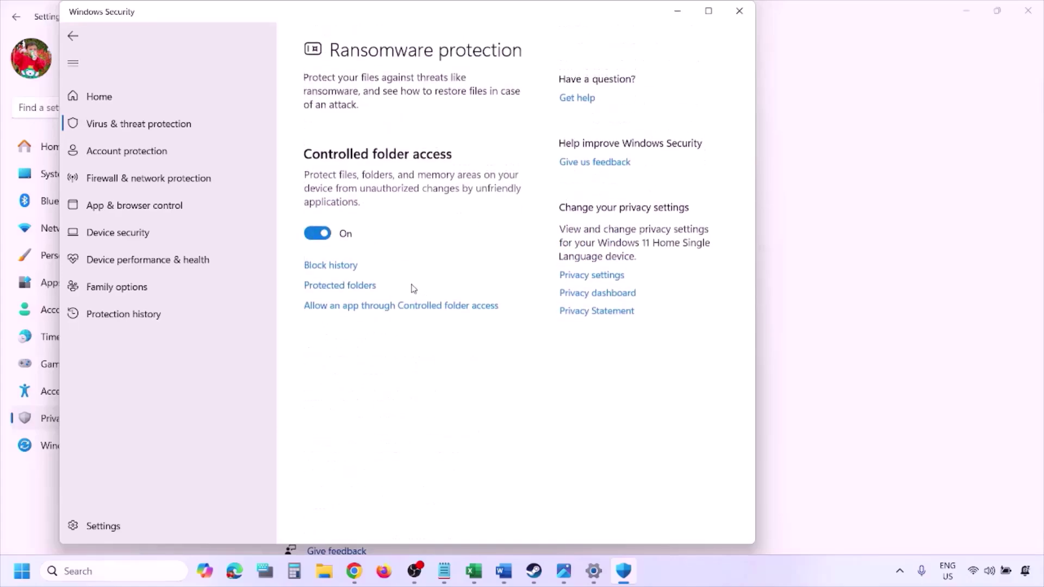
{"action": "left_click", "coordinate": [395, 307]}
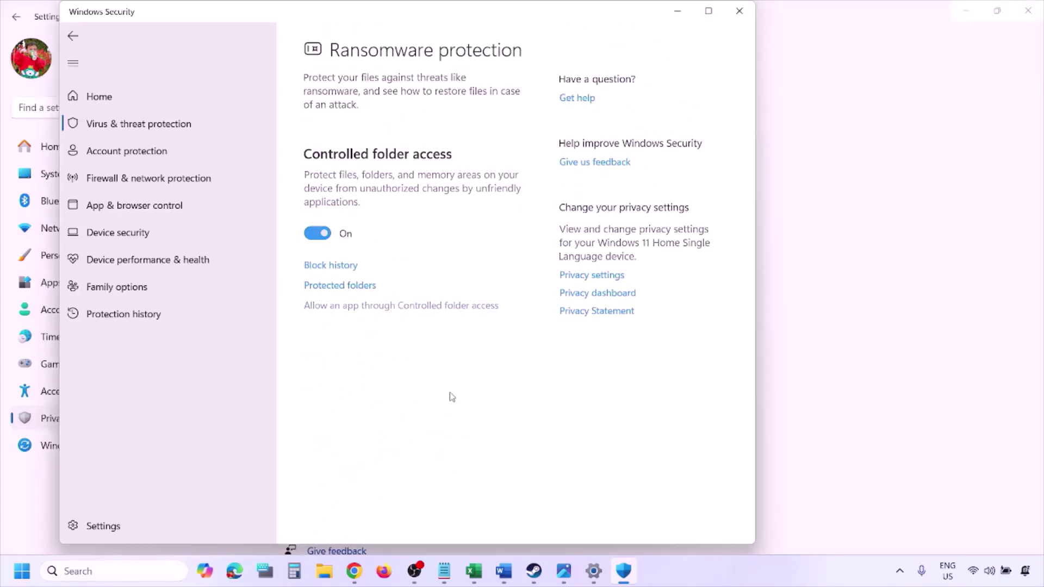
{"action": "scroll", "coordinate": [421, 236], "scroll_direction": "down", "scroll_amount": 3}
{"action": "scroll", "coordinate": [388, 161], "scroll_direction": "up", "scroll_amount": 3}
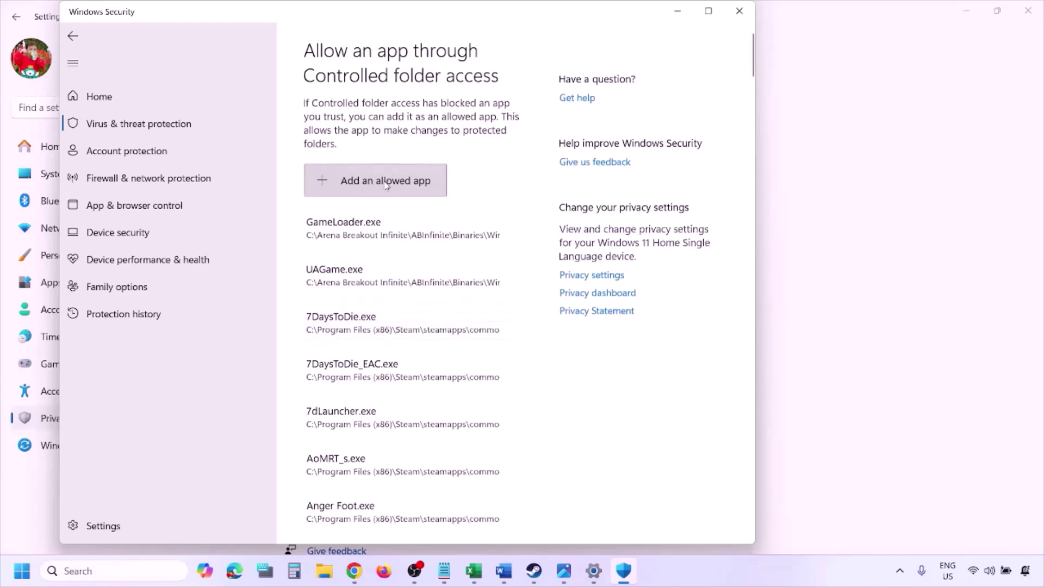
- Start adding an allowed app, browse to C:\Program Files (x86)\Steam\steamapps to show the game location, and cancel the selection
{"action": "left_click", "coordinate": [388, 182]}
{"action": "left_click", "coordinate": [389, 236]}
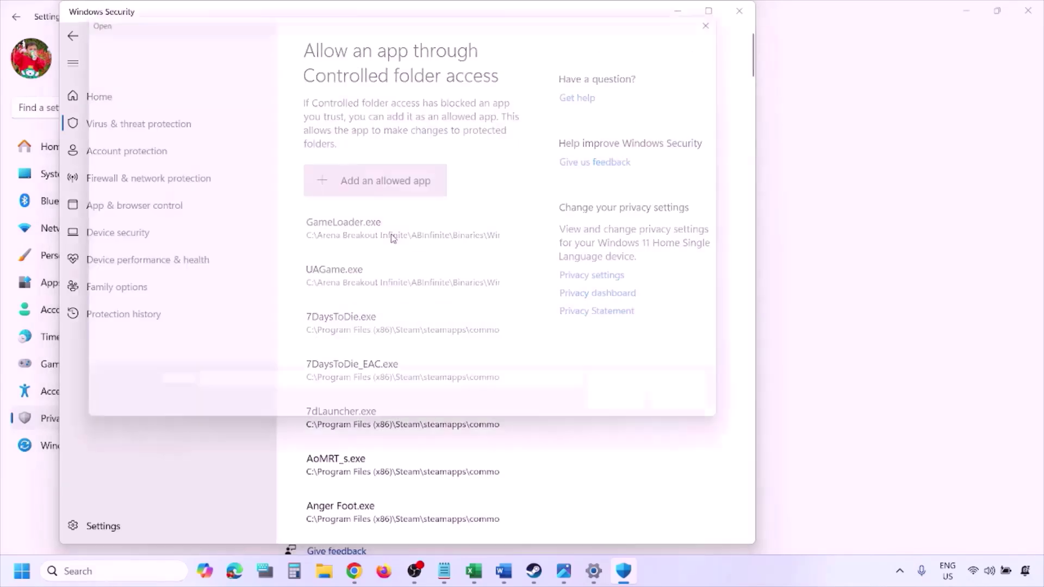
{"action": "left_click", "coordinate": [118, 292]}
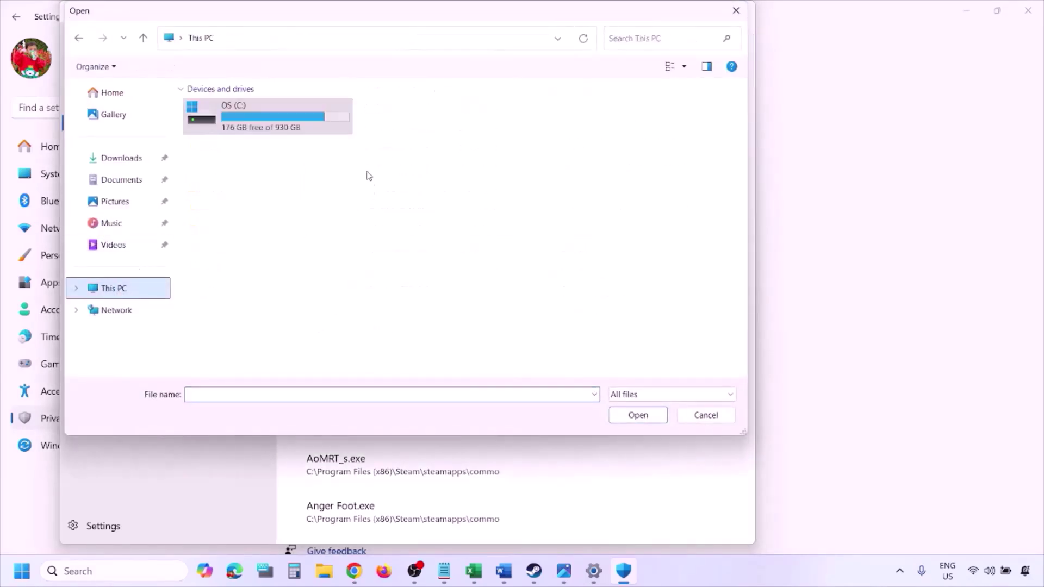
{"action": "double_click", "coordinate": [273, 124]}
{"action": "scroll", "coordinate": [274, 125], "scroll_direction": "down", "scroll_amount": 4}
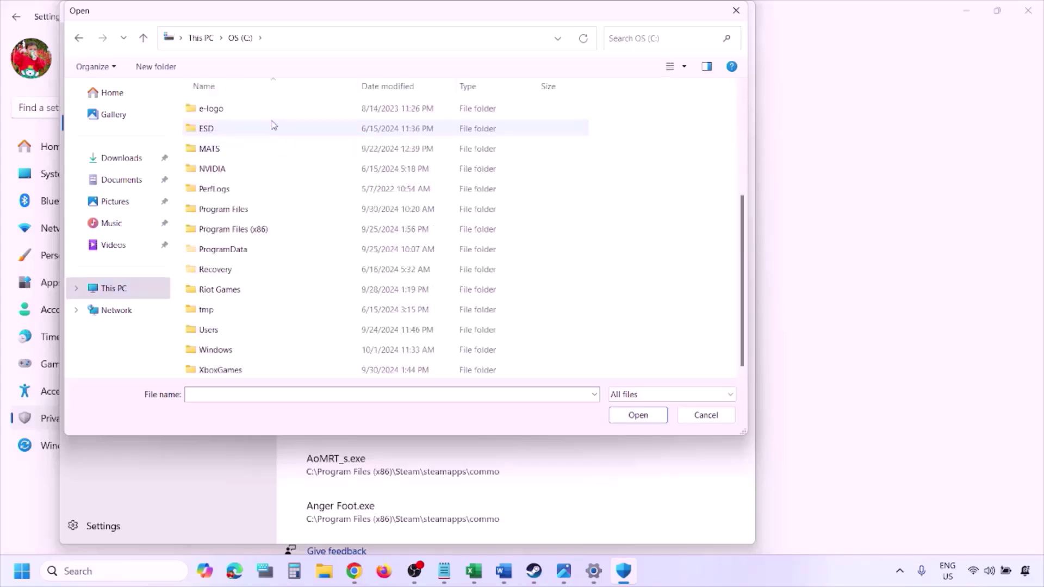
{"action": "double_click", "coordinate": [262, 228]}
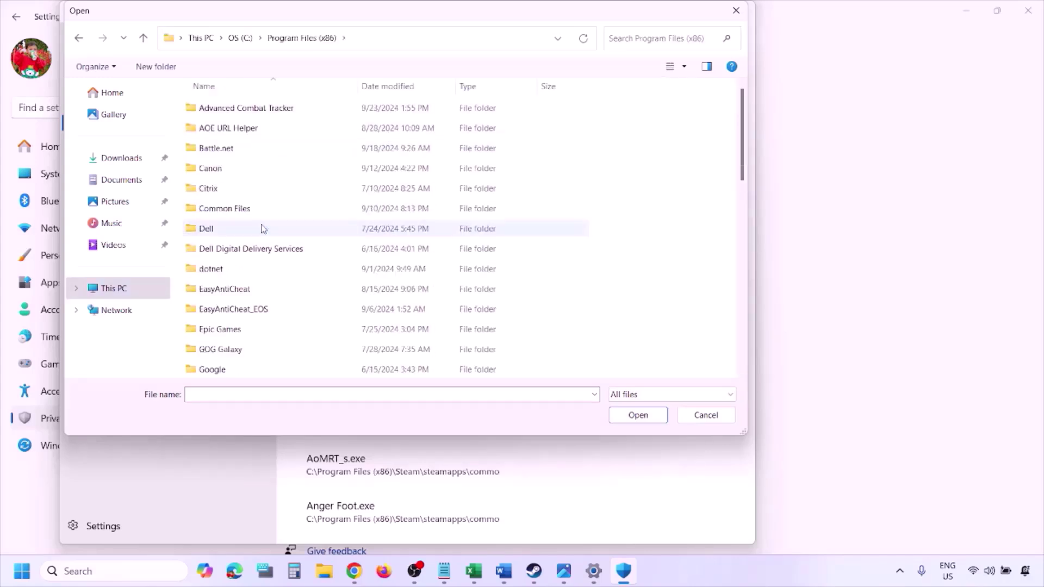
{"action": "scroll", "coordinate": [262, 228], "scroll_direction": "down", "scroll_amount": 10}
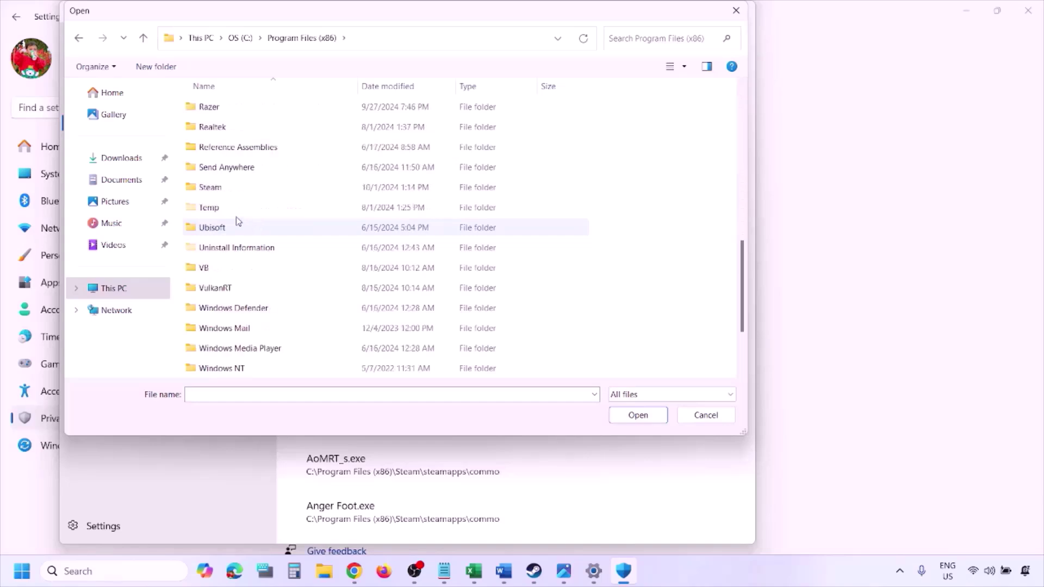
{"action": "double_click", "coordinate": [233, 187]}
{"action": "scroll", "coordinate": [240, 234], "scroll_direction": "down", "scroll_amount": 4}
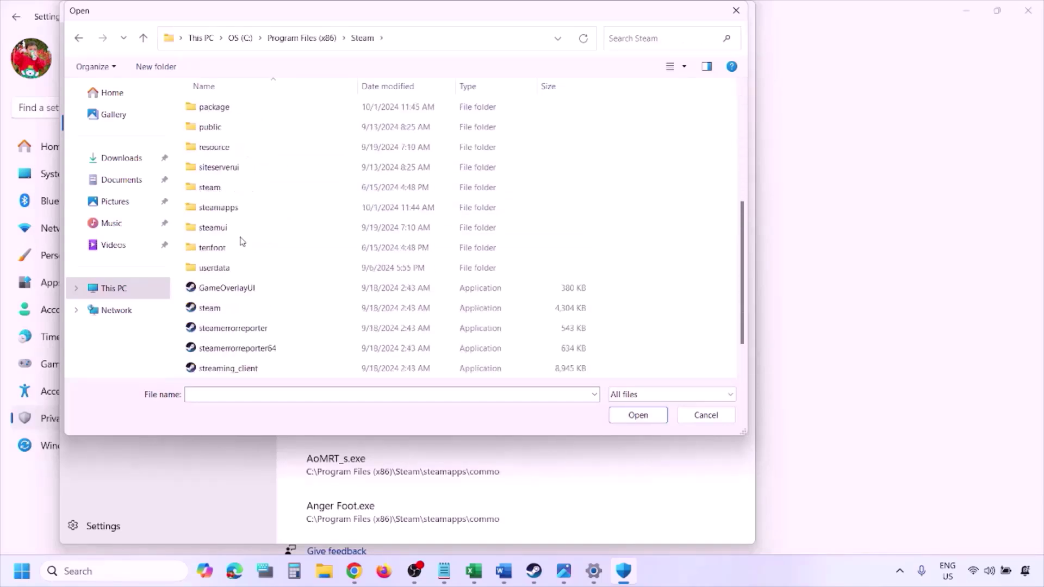
{"action": "double_click", "coordinate": [219, 207]}
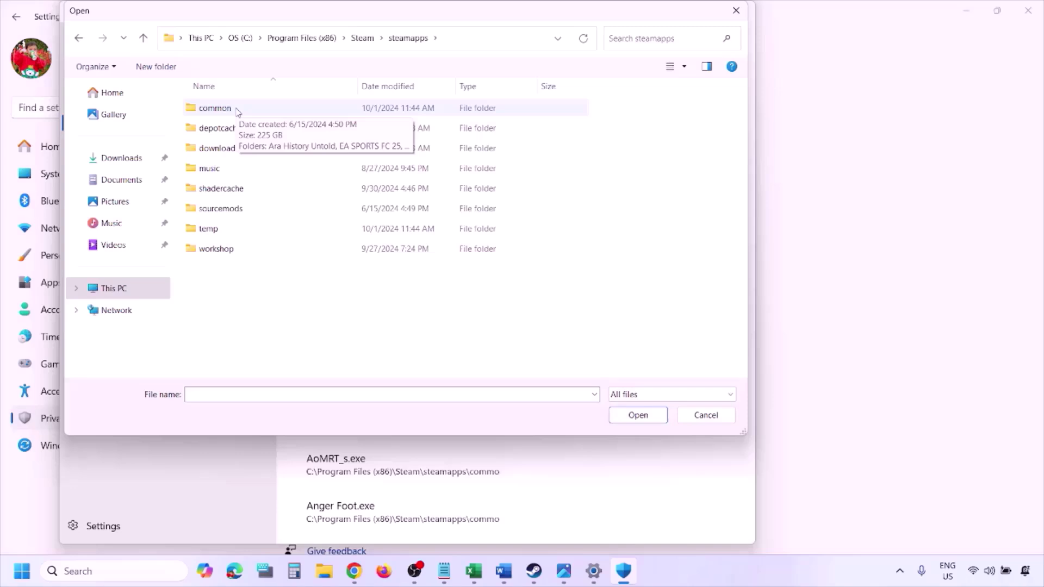
{"action": "left_click", "coordinate": [703, 420]}
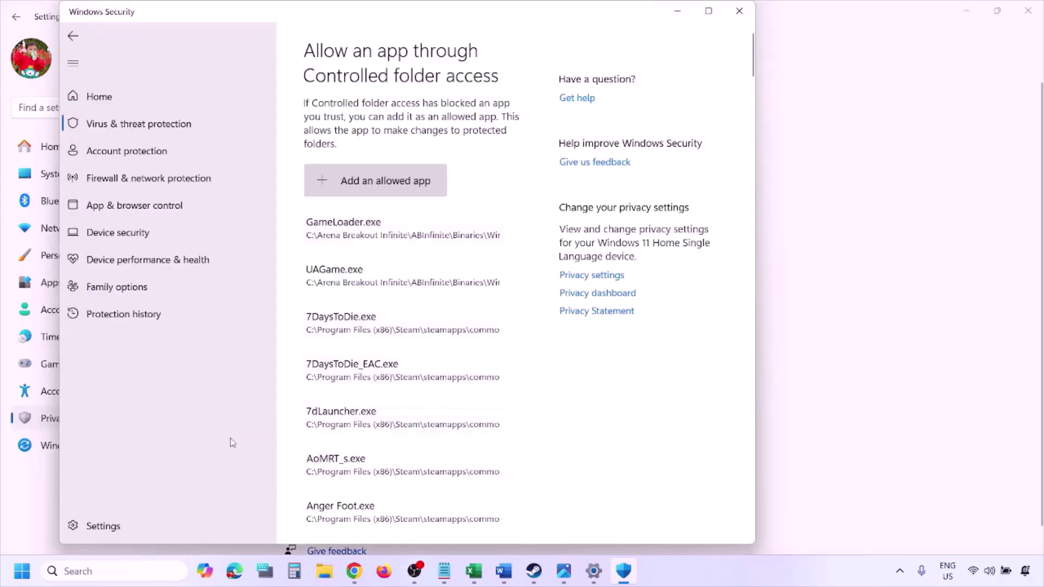
- Find Control Panel with the Windows search and open it
{"action": "left_click", "coordinate": [109, 571]}
{"action": "type", "text": "o"}
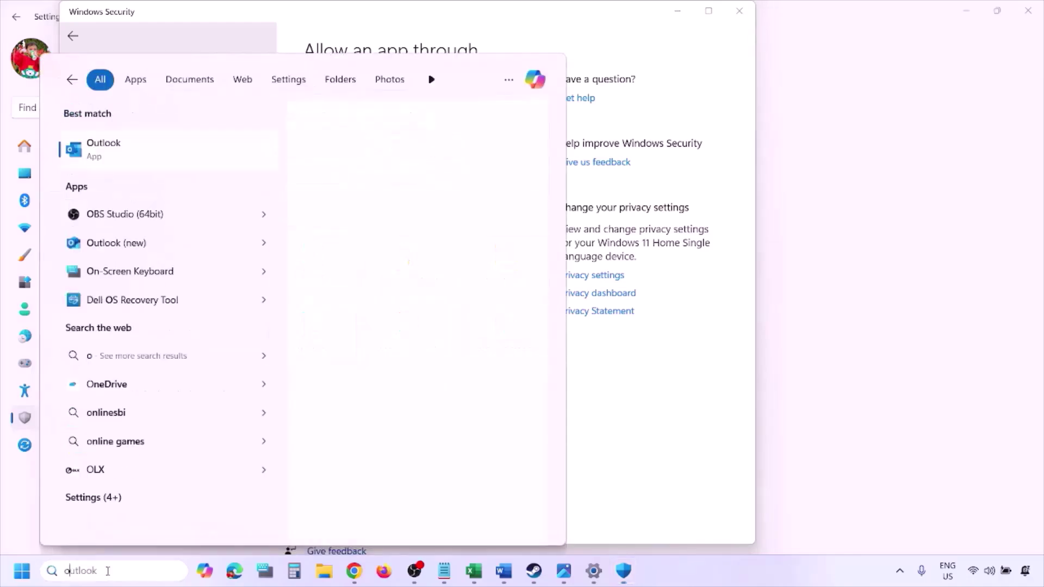
{"action": "type", "text": "ntrol"}
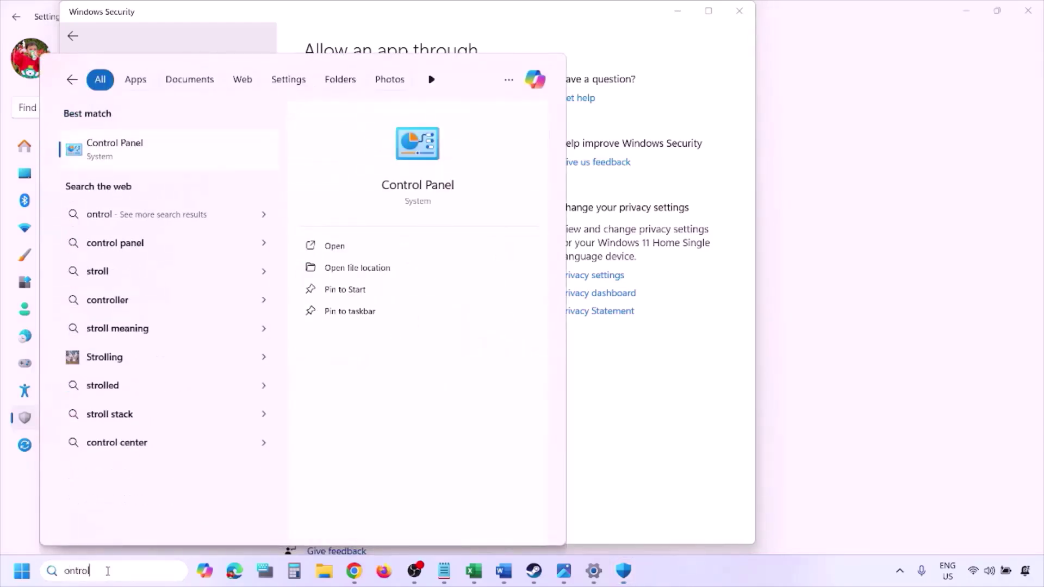
{"action": "key", "text": "Return"}
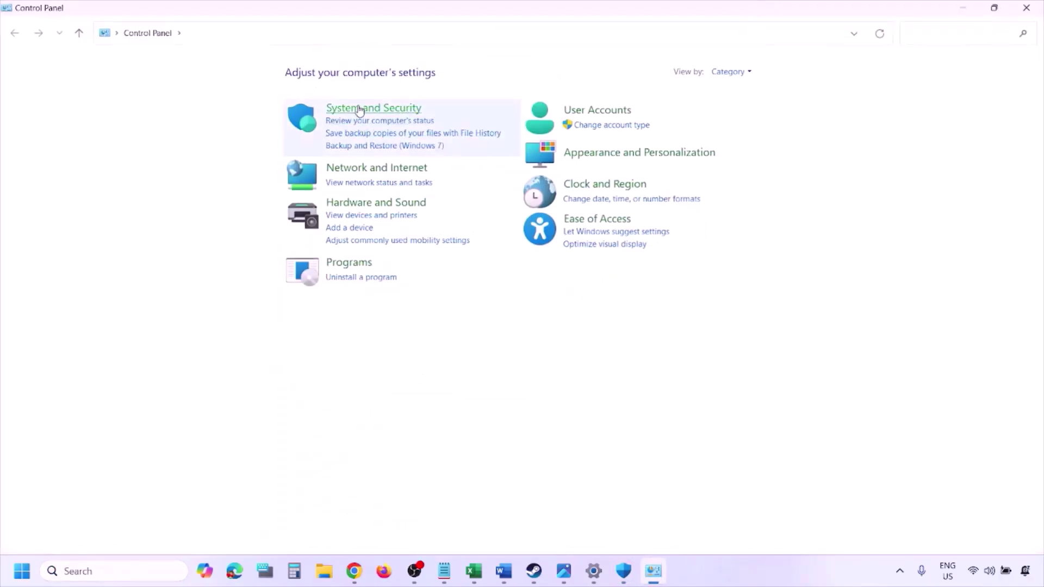
- Open the list of apps allowed through Windows Defender Firewall from System and Security
{"action": "left_click", "coordinate": [359, 110]}
{"action": "left_click", "coordinate": [282, 119]}
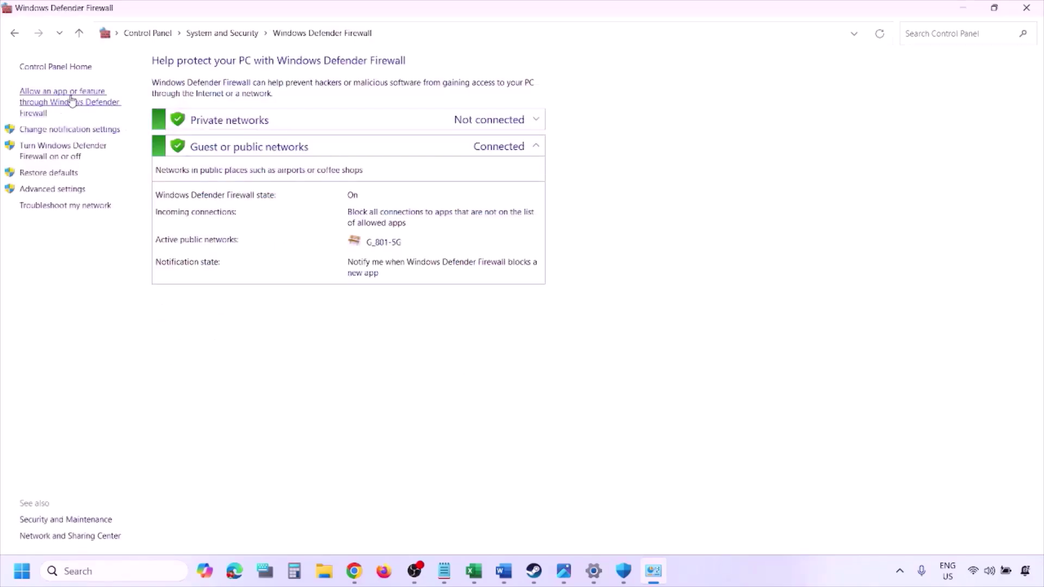
{"action": "left_click", "coordinate": [72, 101]}
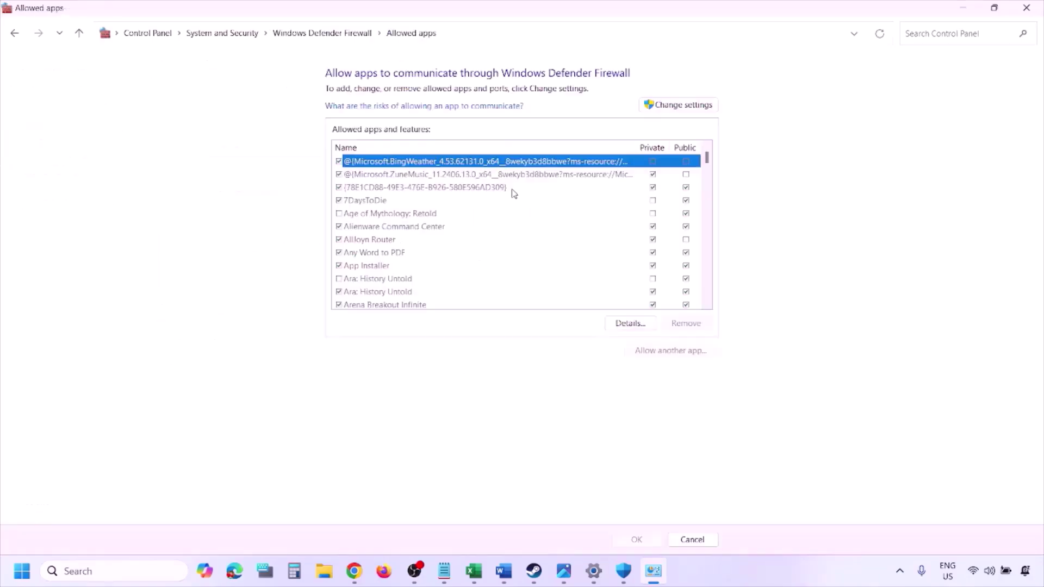
- Start allowing another app through Windows Defender Firewall, browse to This PC for its executable, cancel the addition and close the window
{"action": "left_click", "coordinate": [701, 105]}
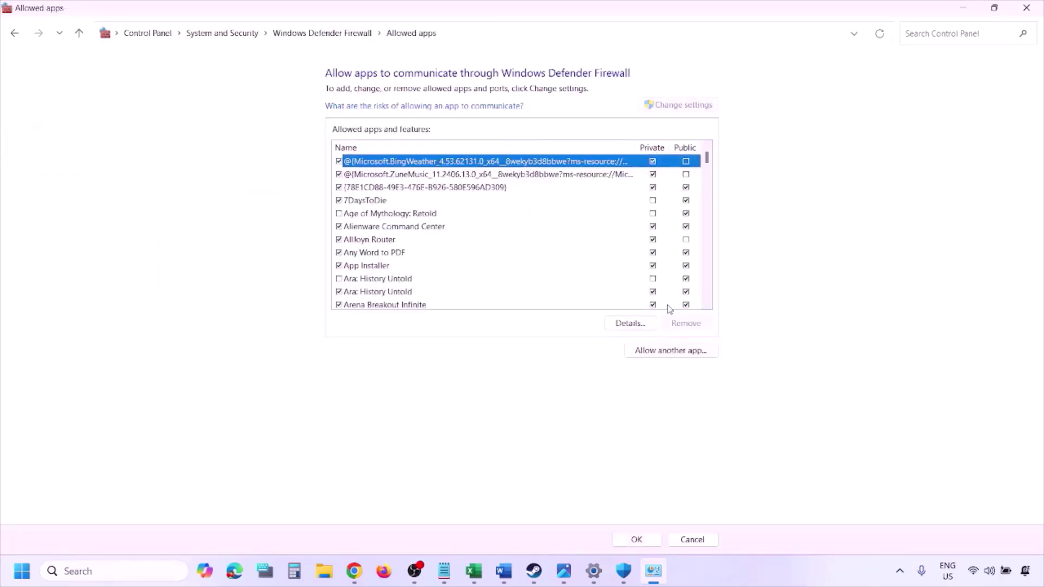
{"action": "left_click", "coordinate": [669, 350]}
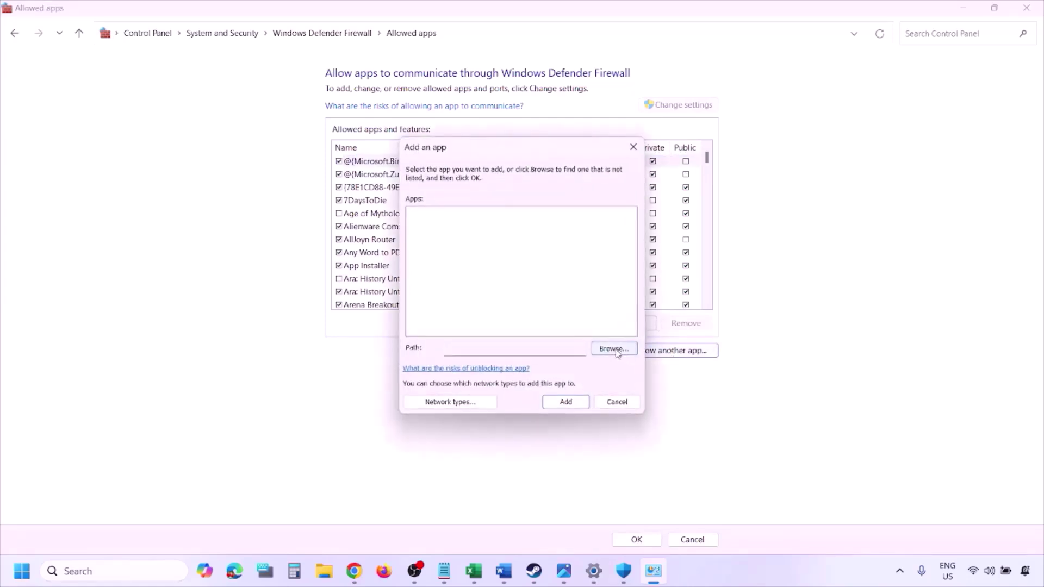
{"action": "left_click", "coordinate": [615, 350]}
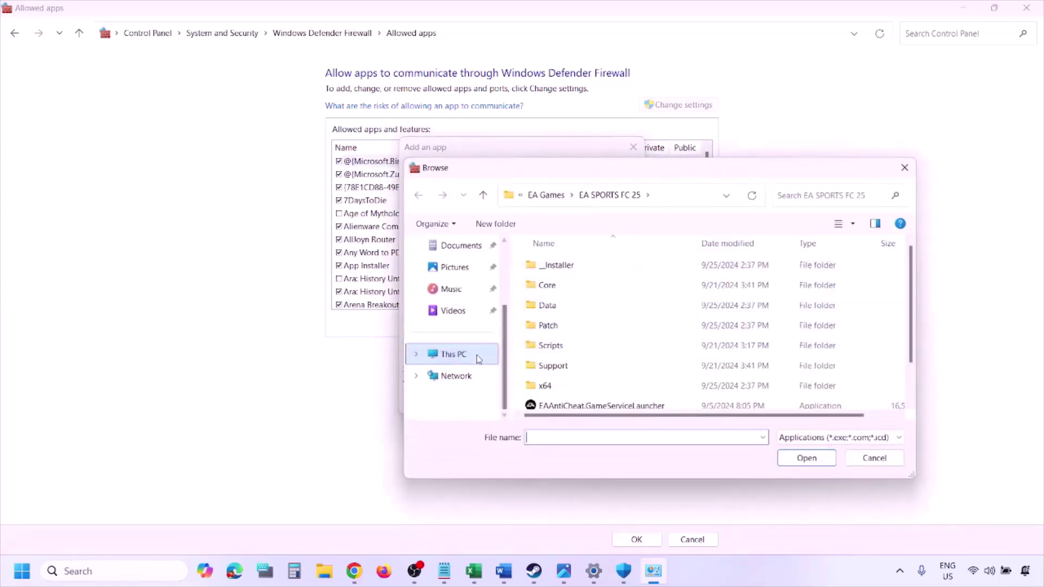
{"action": "left_click", "coordinate": [478, 359]}
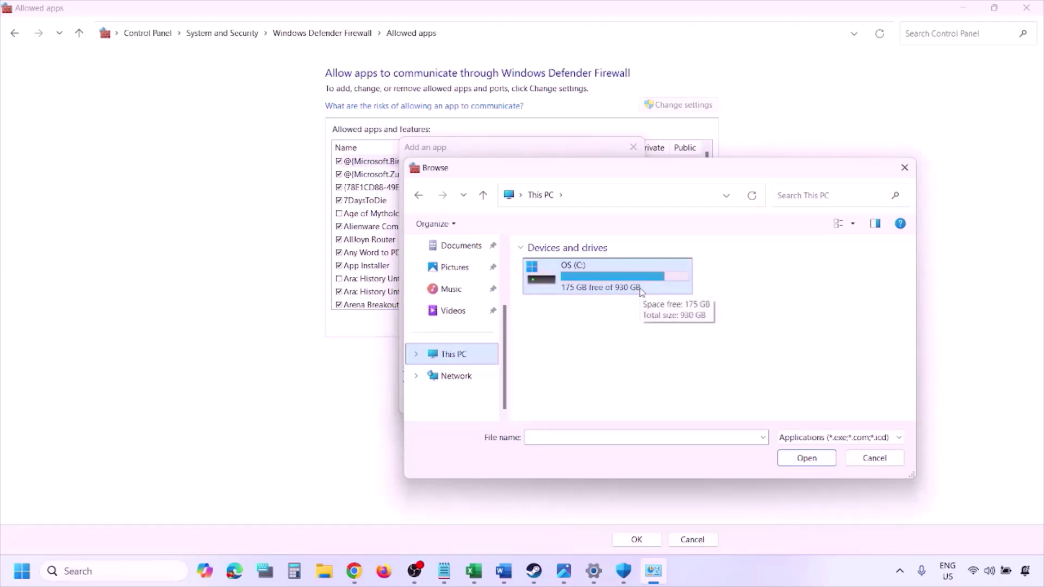
{"action": "left_click", "coordinate": [874, 458]}
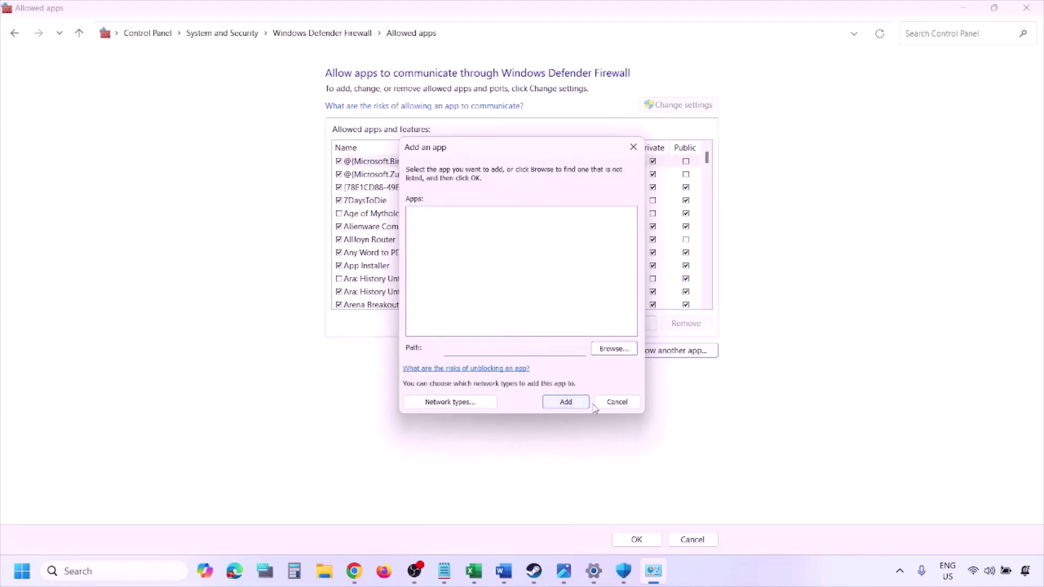
{"action": "left_click", "coordinate": [612, 406]}
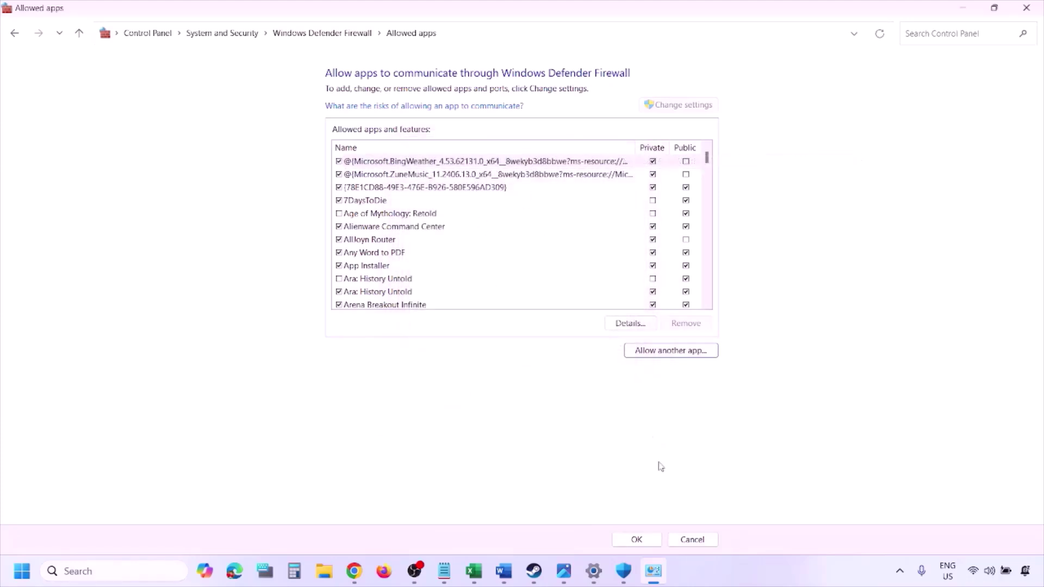
{"action": "left_click", "coordinate": [1035, 7]}
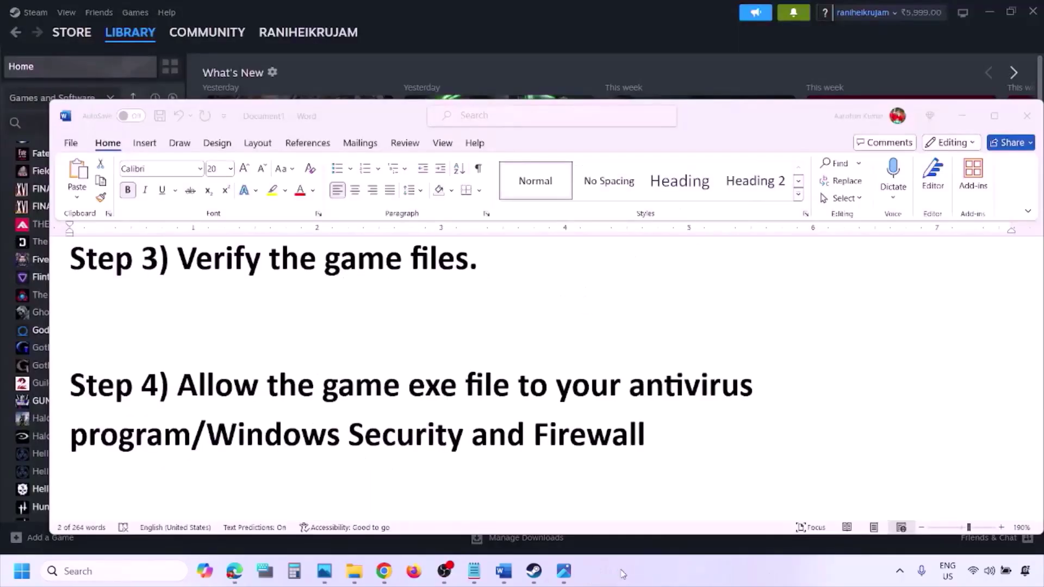
- Go to Step 5 of the Word document and highlight the NVIDIA and AMD driver download links
{"action": "scroll", "coordinate": [373, 373], "scroll_direction": "down", "scroll_amount": 3}
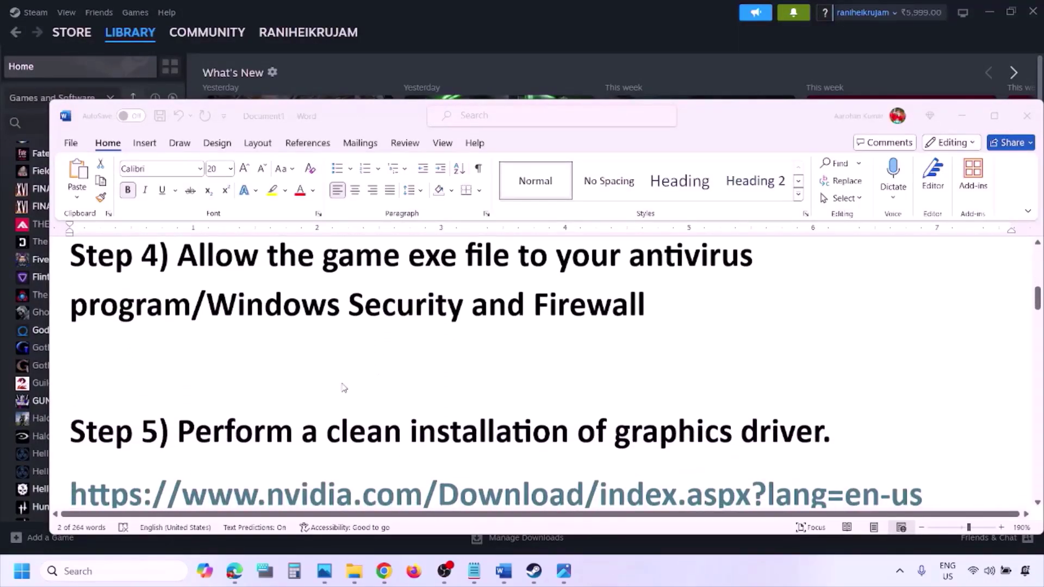
{"action": "scroll", "coordinate": [342, 389], "scroll_direction": "down", "scroll_amount": 2}
{"action": "double_click", "coordinate": [259, 354]}
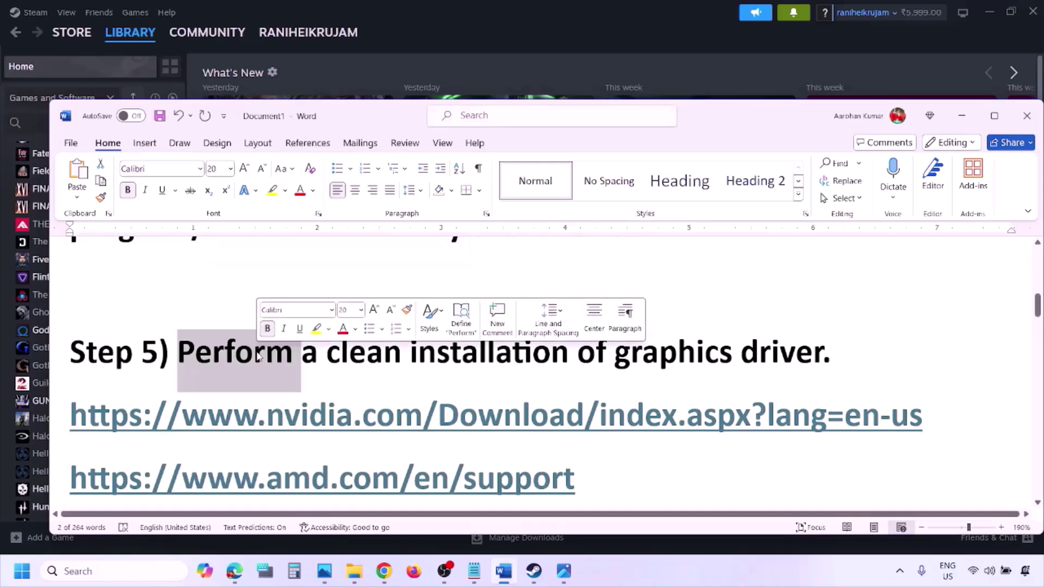
{"action": "left_click_drag", "start_coordinate": [231, 424], "coordinate": [376, 424]}
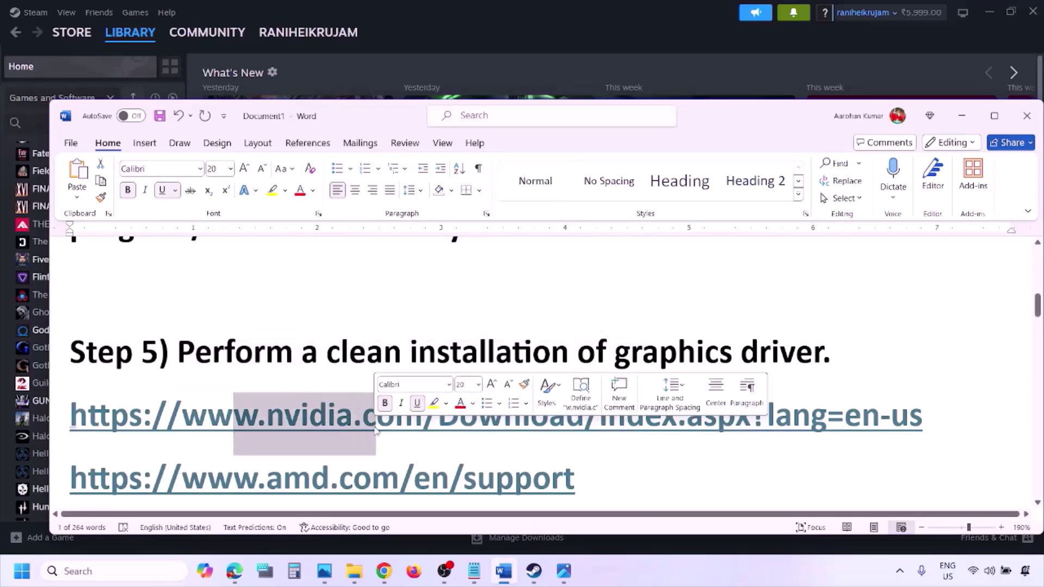
{"action": "scroll", "coordinate": [375, 423], "scroll_direction": "down", "scroll_amount": 1}
{"action": "left_click_drag", "start_coordinate": [233, 435], "coordinate": [551, 435]}
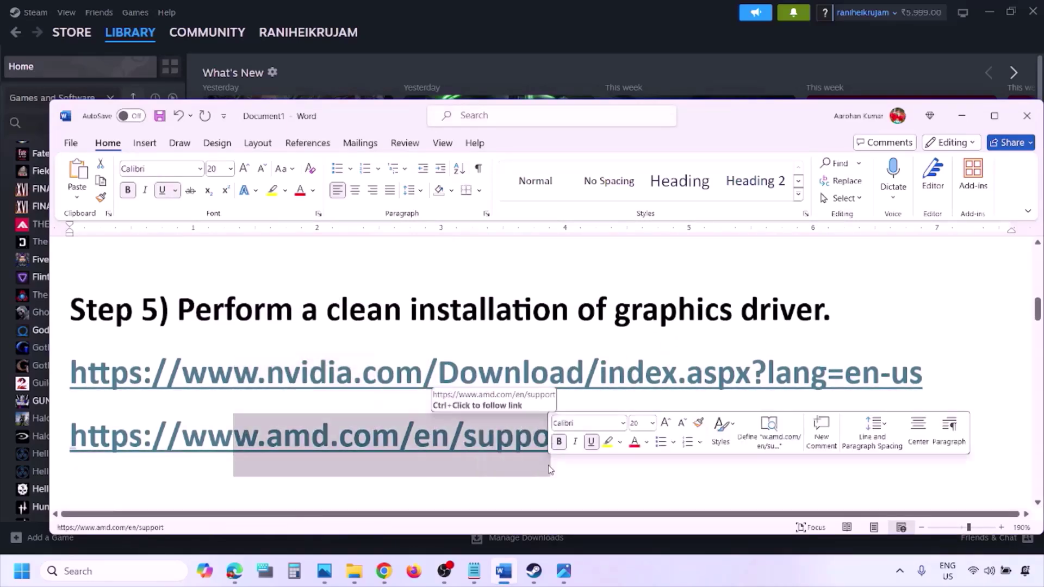
{"action": "left_click", "coordinate": [686, 562]}
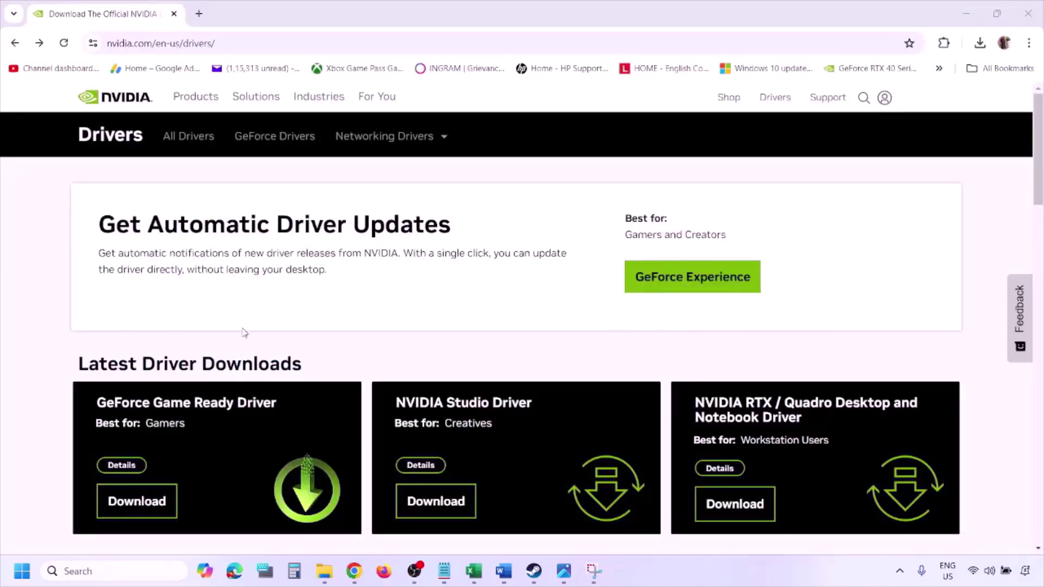
- Choose Windows 11 as the operating system in the manual driver search on the NVIDIA drivers page
{"action": "scroll", "coordinate": [242, 332], "scroll_direction": "down", "scroll_amount": 9}
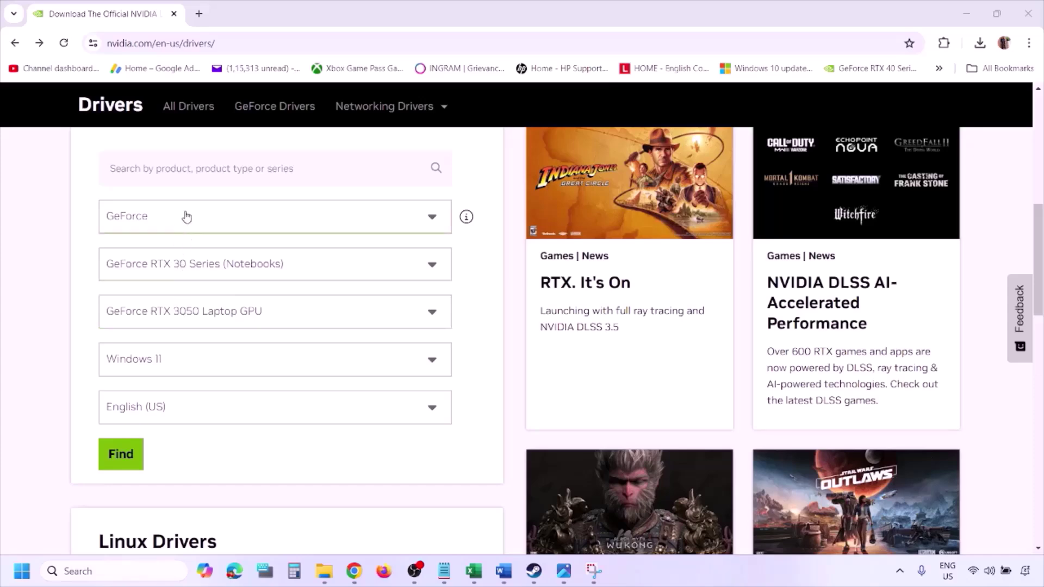
{"action": "left_click", "coordinate": [172, 362]}
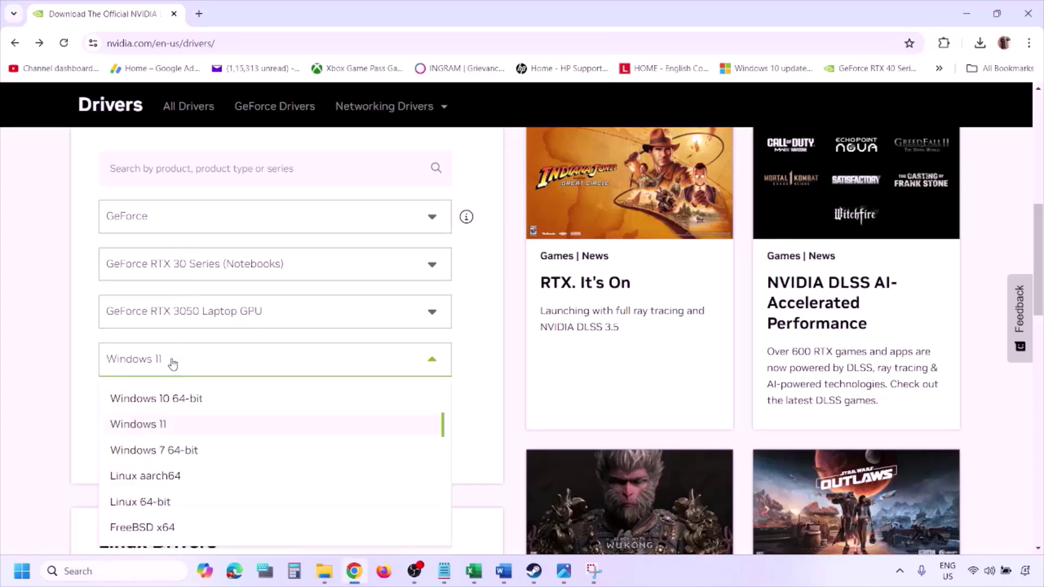
{"action": "left_click", "coordinate": [154, 426]}
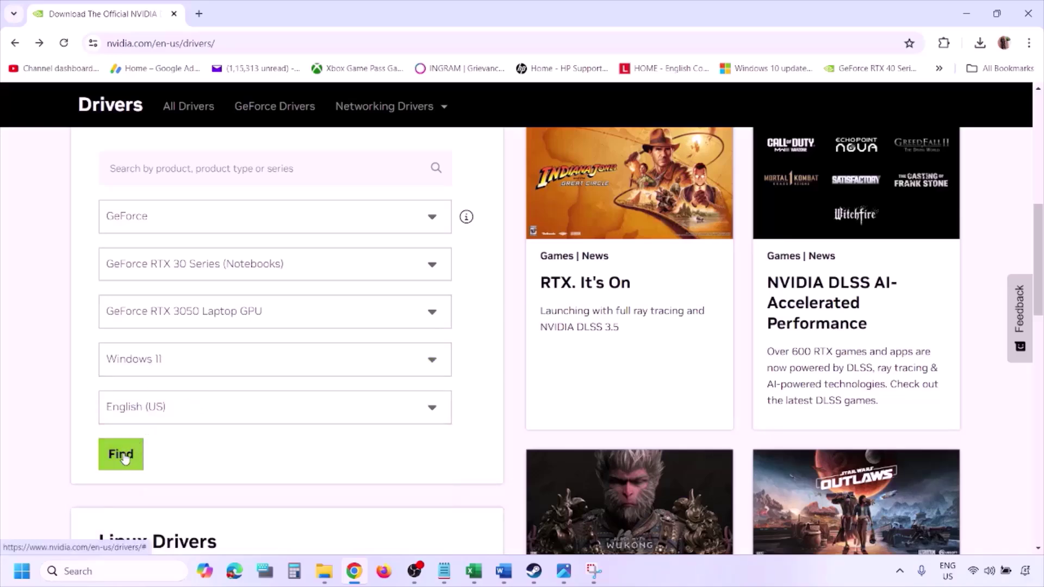
- Review the driver installation screenshots 1.png through 5.png in Photos, ending at the clean installation option
{"action": "left_click", "coordinate": [564, 574]}
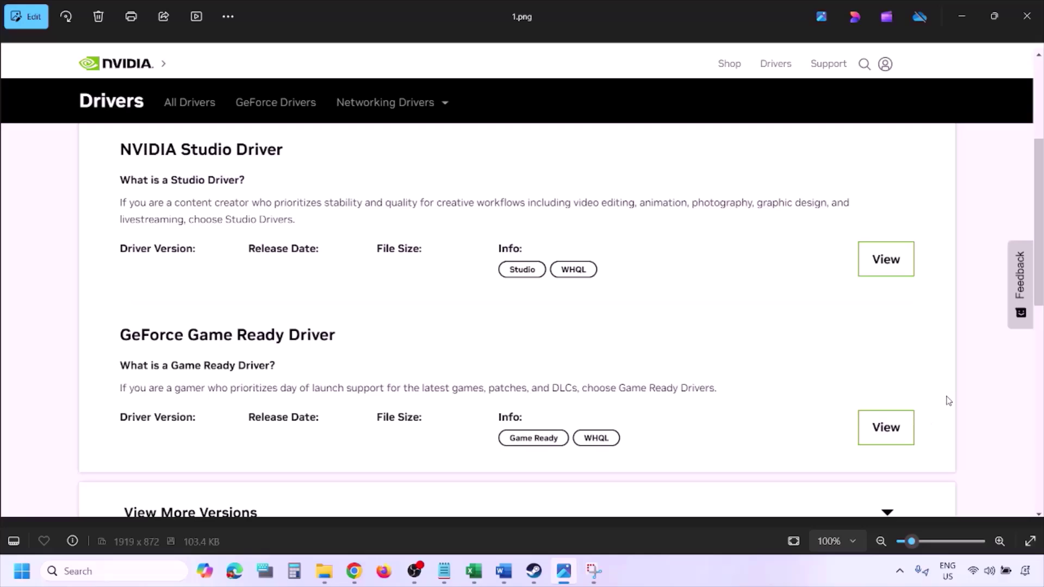
{"action": "key", "text": "Right"}
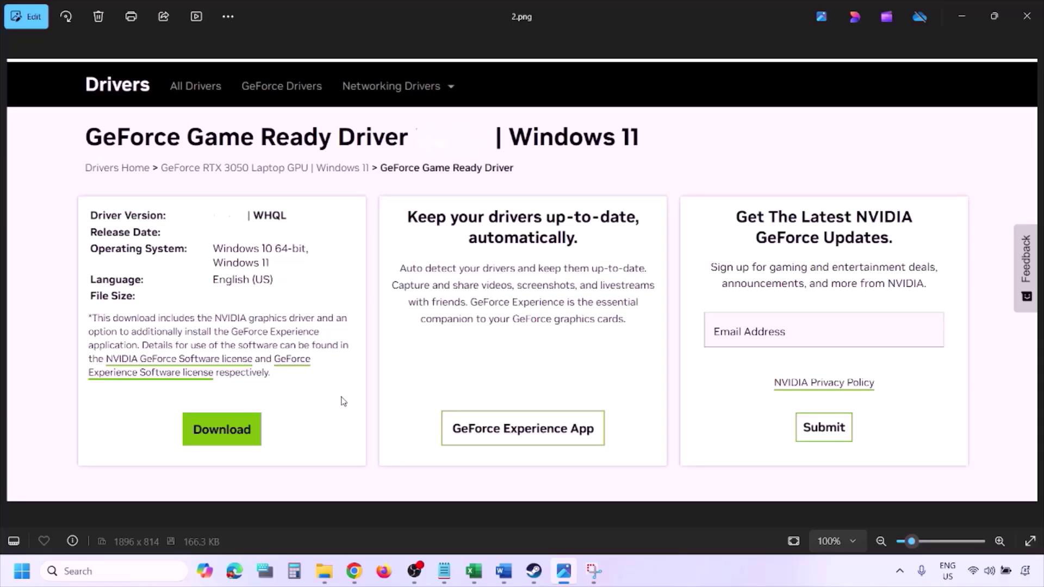
{"action": "key", "text": "Right"}
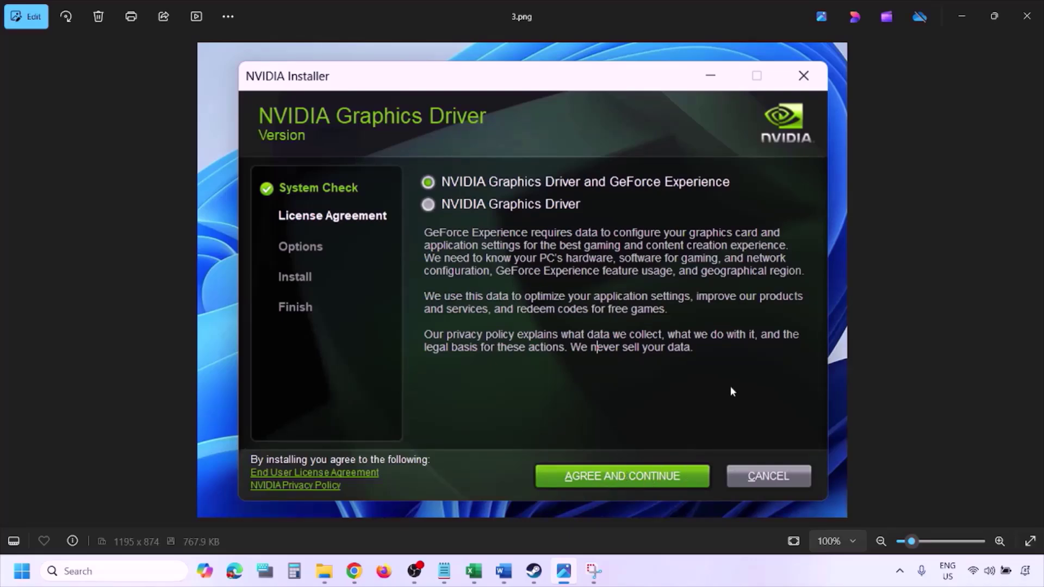
{"action": "key", "text": "Right"}
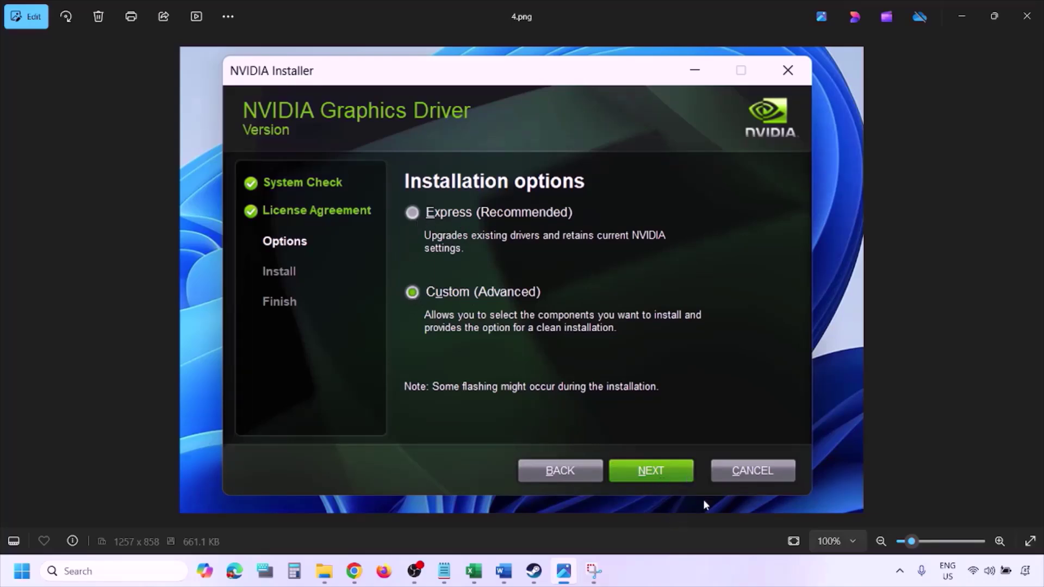
{"action": "key", "text": "Right"}
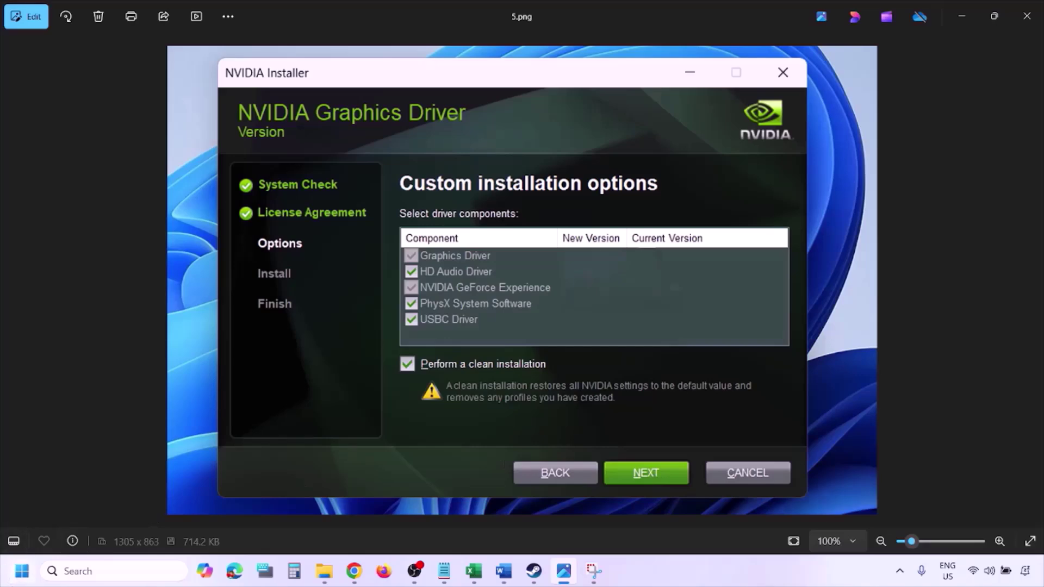
- Show the Restart choice among the Windows power options without restarting, and dismiss it
{"action": "left_click", "coordinate": [22, 571]}
{"action": "left_click", "coordinate": [400, 529]}
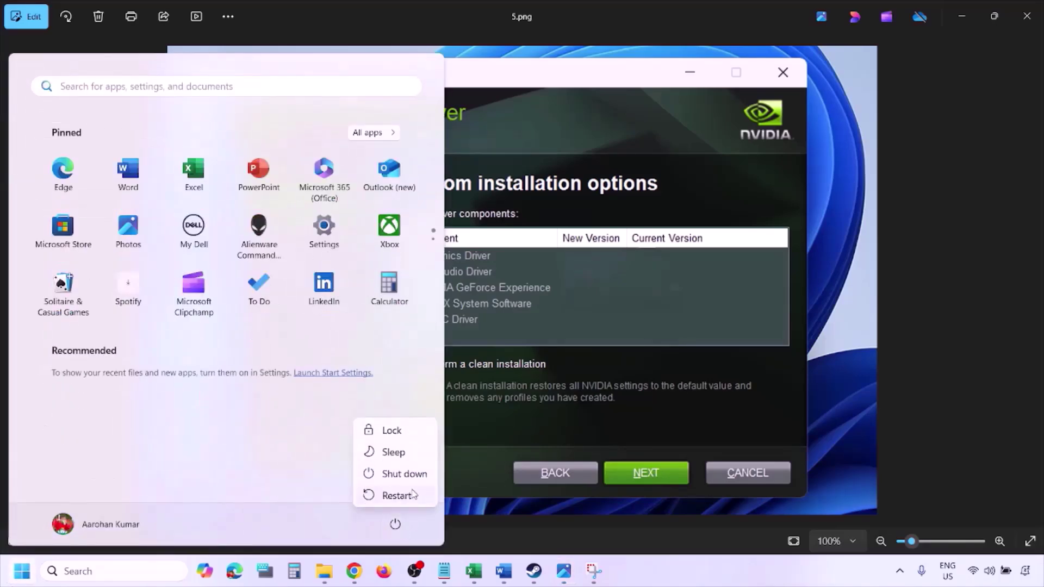
{"action": "left_click", "coordinate": [712, 577]}
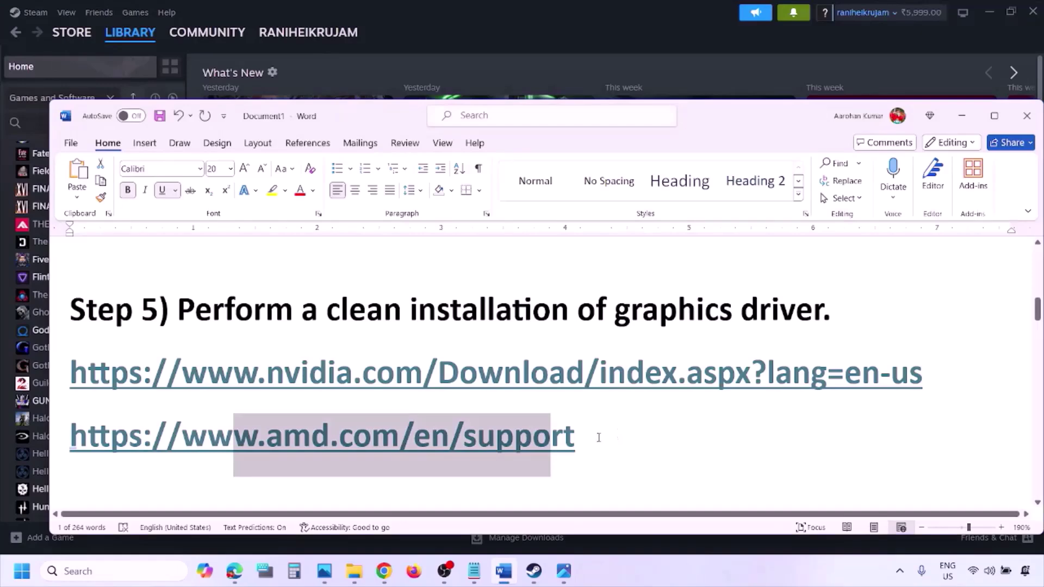
- Select the AMD support link in the Word document, and show the Windows power options again before dismissing them
{"action": "triple_click", "coordinate": [593, 438]}
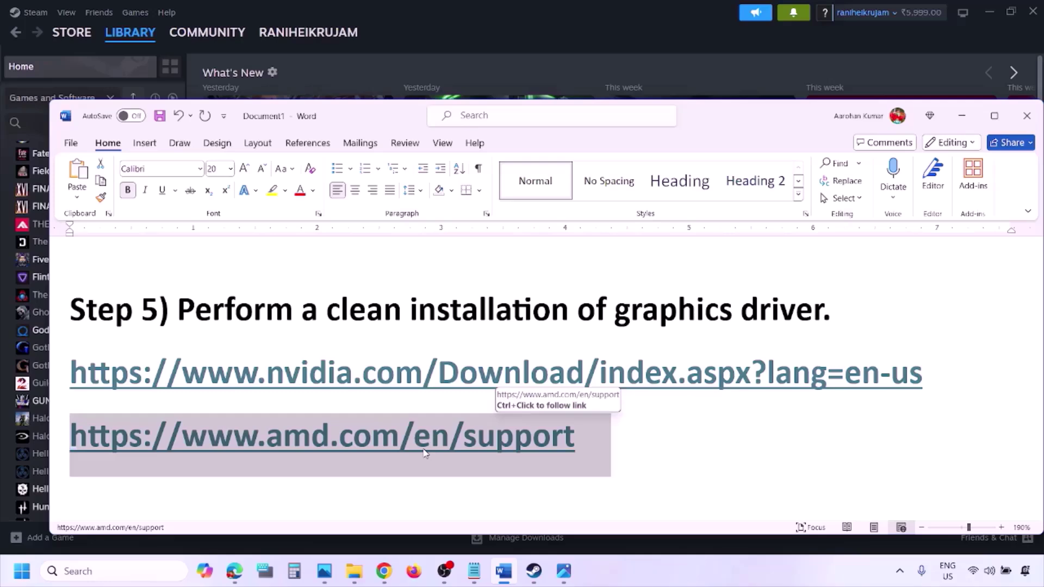
{"action": "key", "text": "super"}
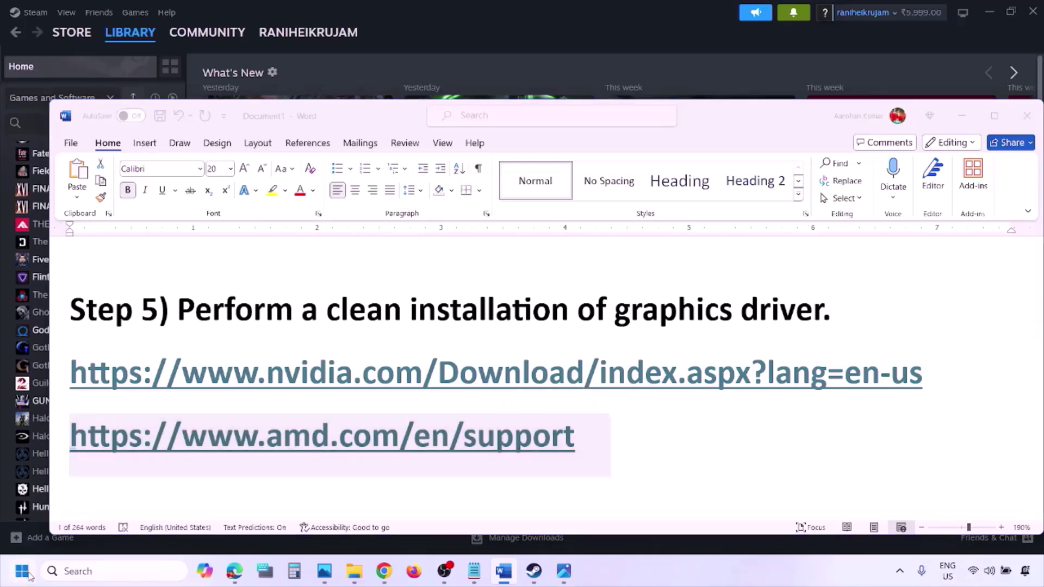
{"action": "left_click", "coordinate": [393, 523]}
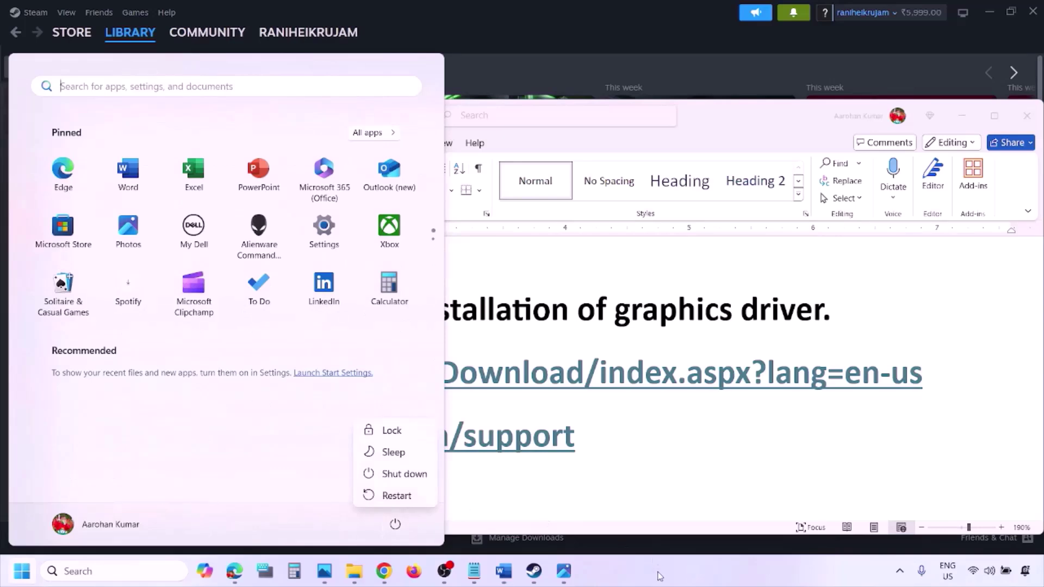
{"action": "left_click", "coordinate": [660, 573]}
{"action": "key", "text": "Delete"}
{"action": "scroll", "coordinate": [489, 373], "scroll_direction": "down", "scroll_amount": 3}
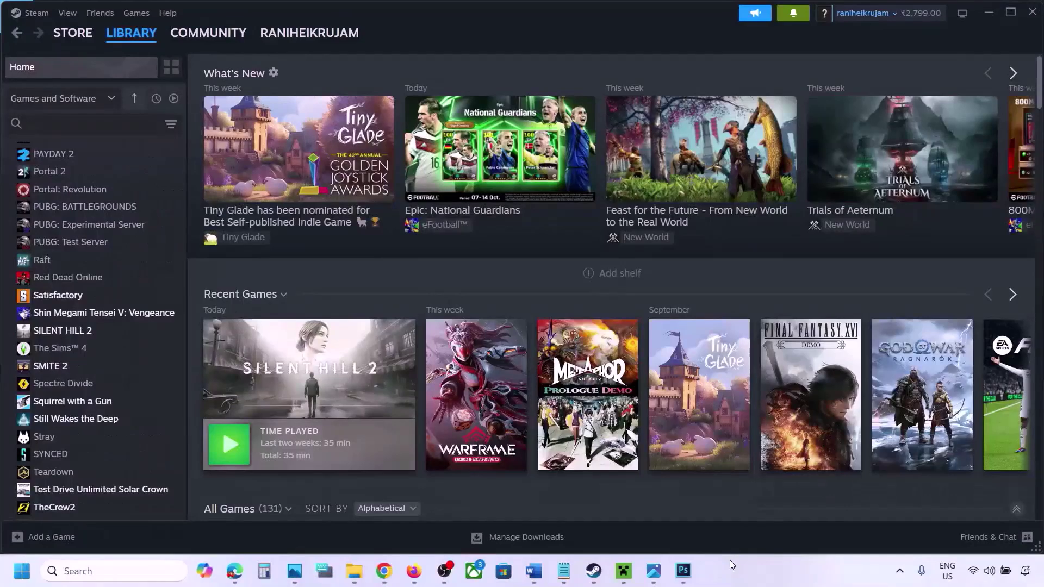
- Search Windows for "graphics" and open Graphics settings
{"action": "left_click", "coordinate": [82, 570]}
{"action": "type", "text": "grap"}
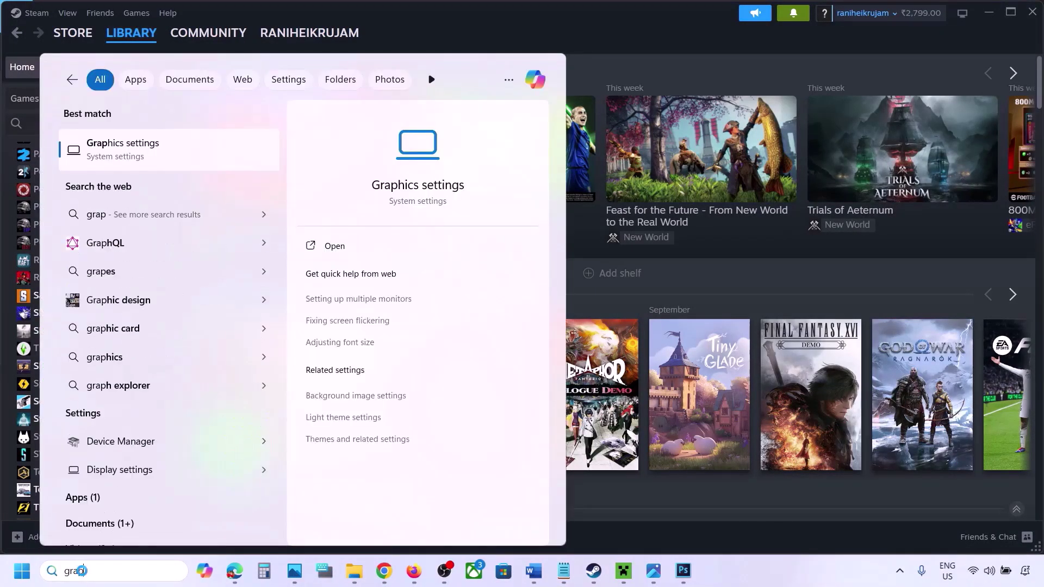
{"action": "type", "text": "hics"}
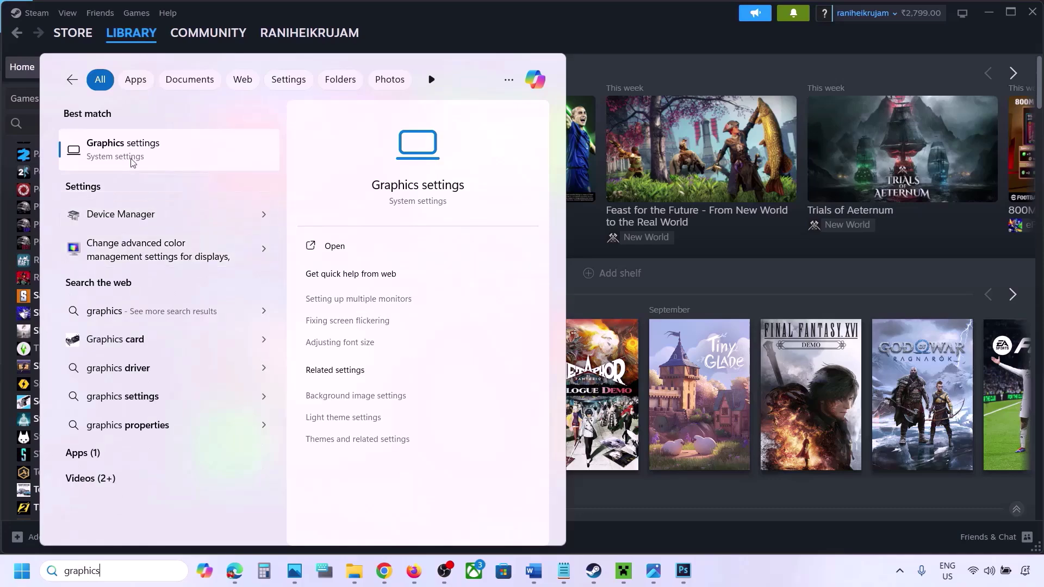
{"action": "left_click", "coordinate": [129, 156]}
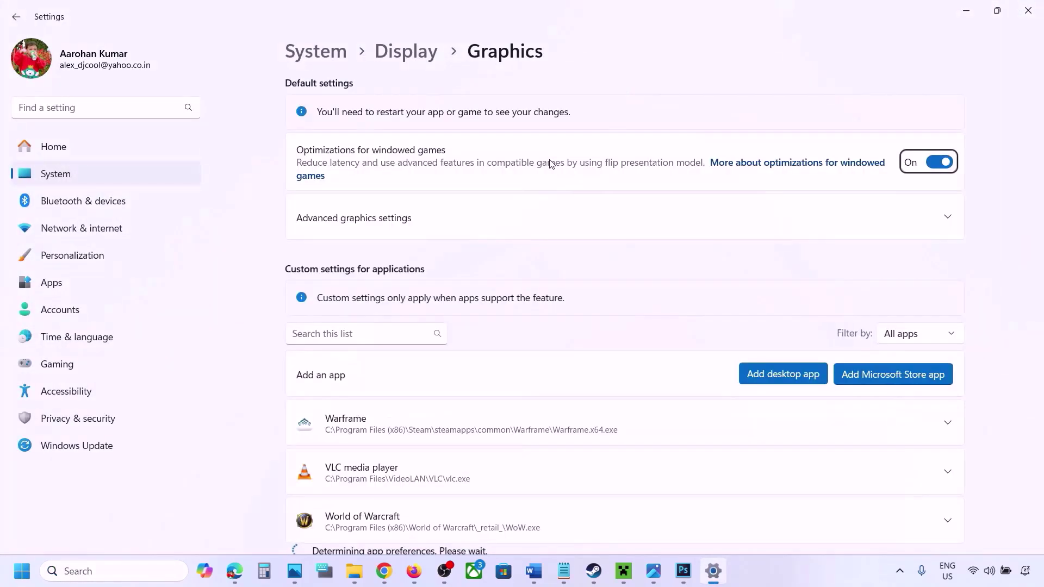
- Start adding a desktop app, browse to C:\Program Files (x86)\Steam\steamapps\common to show the game folders, and cancel
{"action": "left_click", "coordinate": [788, 375]}
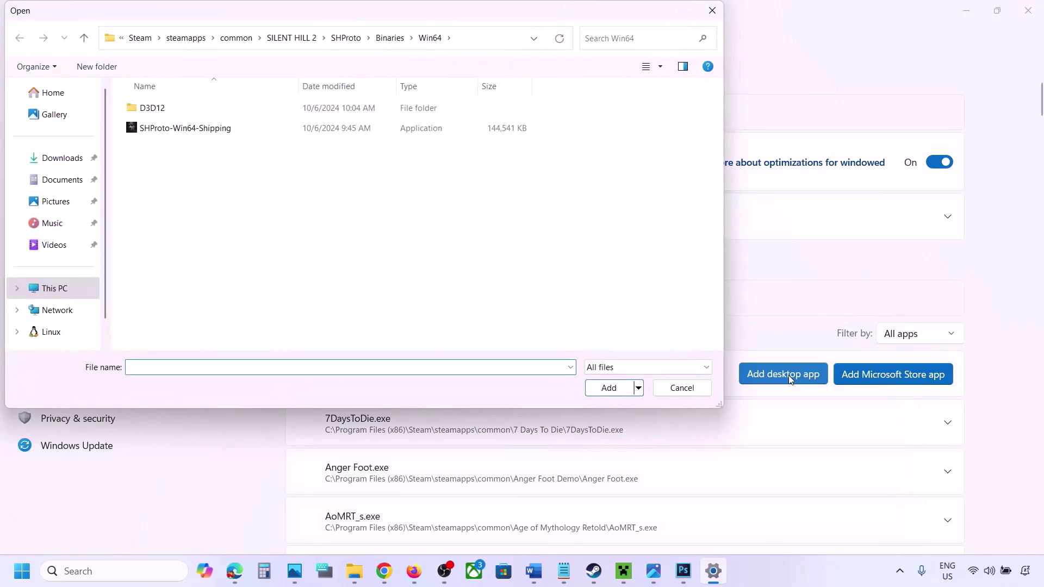
{"action": "left_click", "coordinate": [254, 37]}
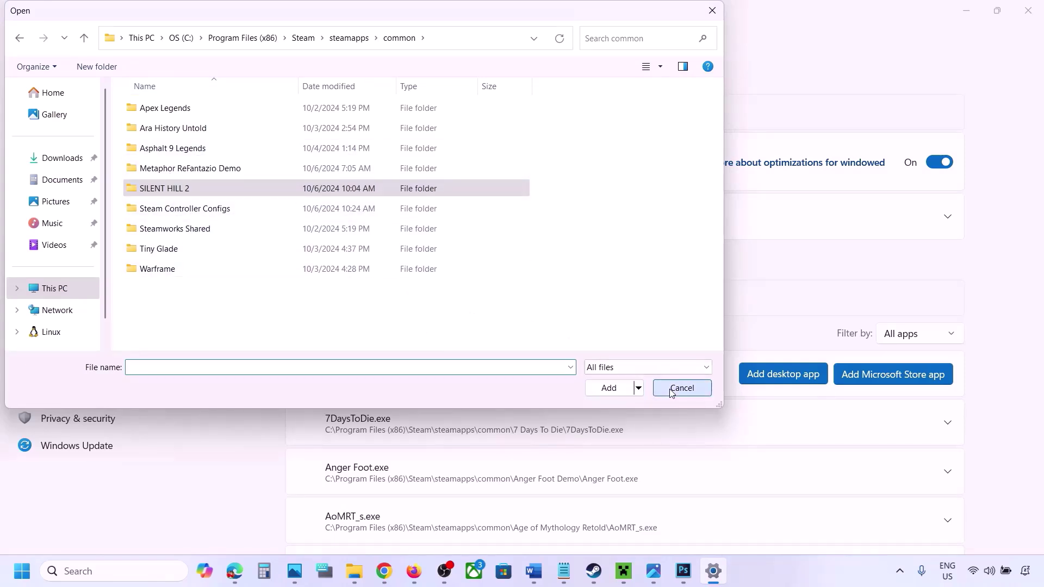
{"action": "left_click", "coordinate": [688, 387]}
- Expand ChainedTogether-Win64-Shipping.exe in the app list and set its GPU preference to High Performance (NVIDIA GeForce RTX 3050 Laptop GPU)
{"action": "scroll", "coordinate": [655, 423], "scroll_direction": "down", "scroll_amount": 10}
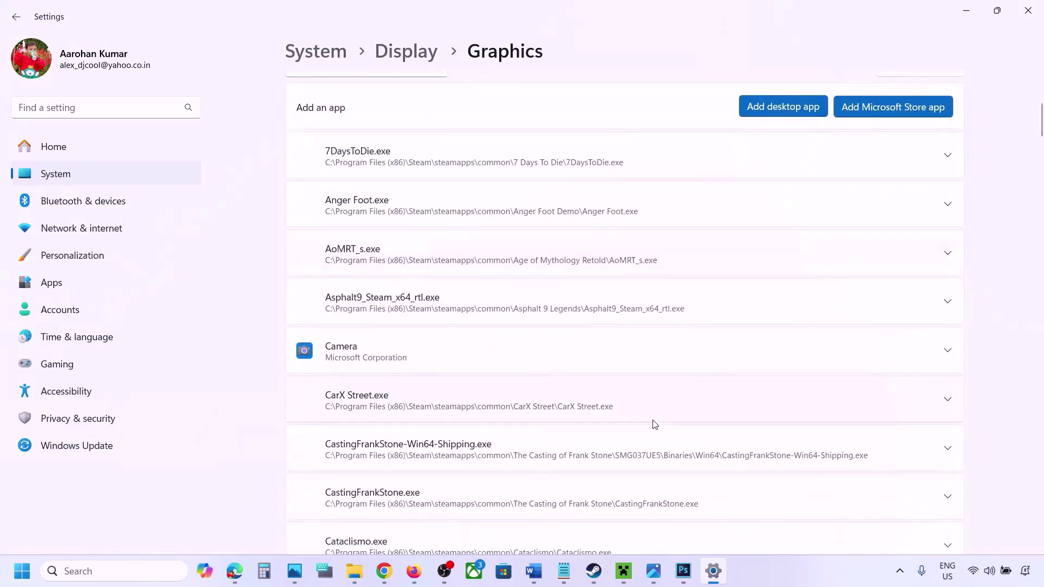
{"action": "scroll", "coordinate": [654, 423], "scroll_direction": "down", "scroll_amount": 3}
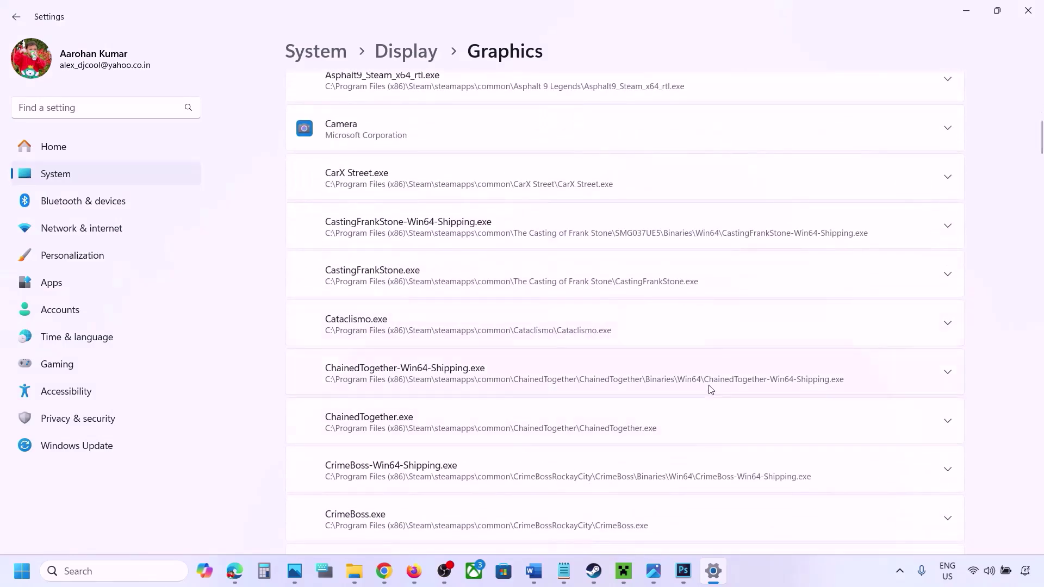
{"action": "left_click", "coordinate": [947, 375]}
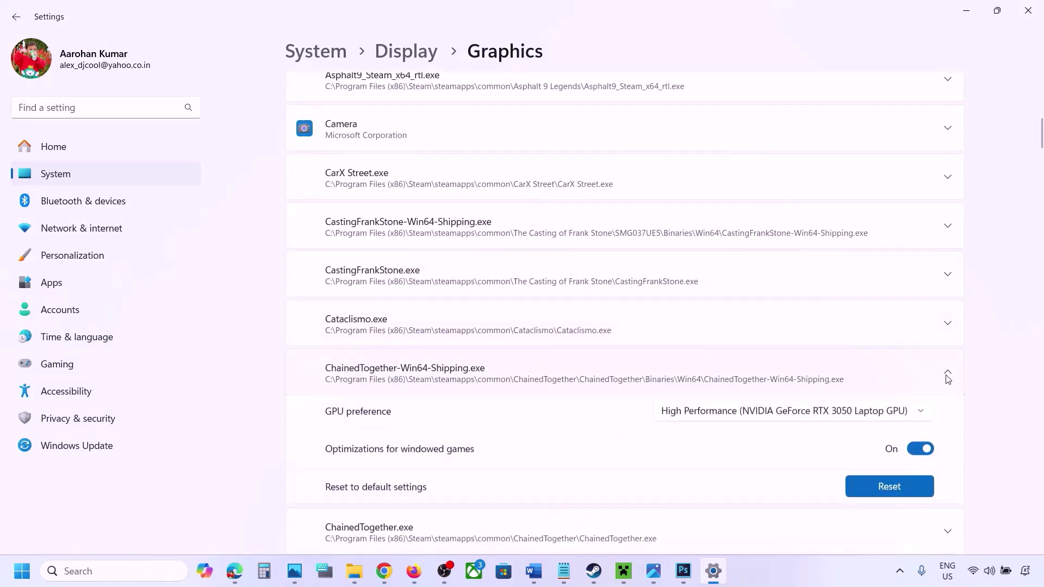
{"action": "left_click", "coordinate": [886, 414]}
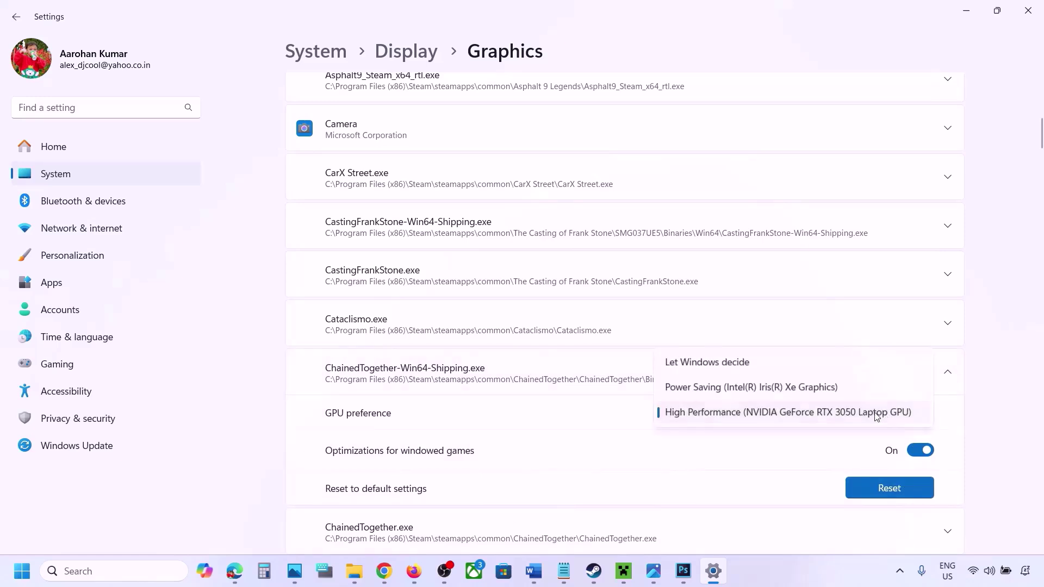
{"action": "left_click", "coordinate": [825, 414]}
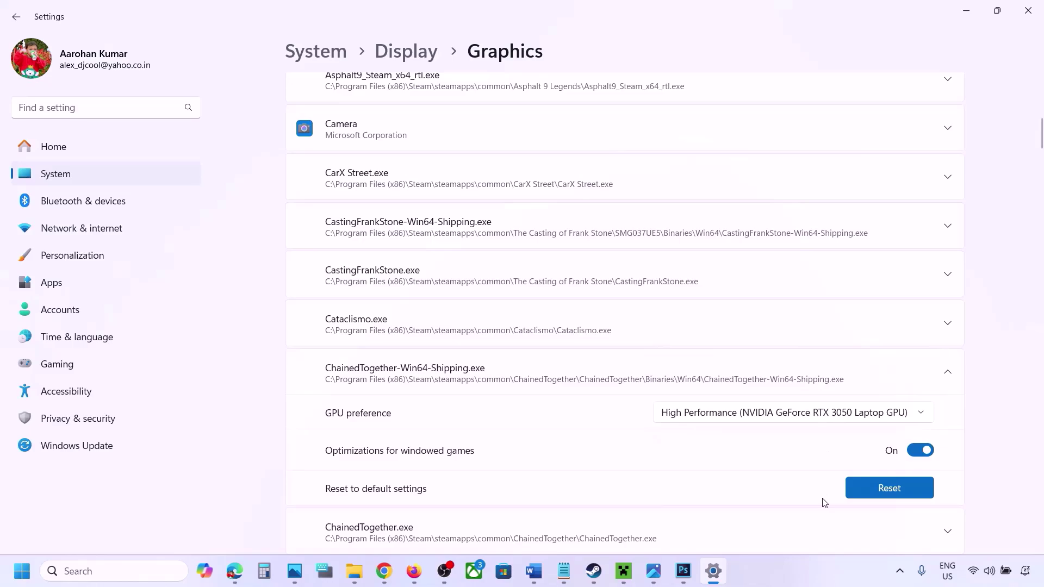
- Select the Step 7 text about updating Windows in the Word document, and check for updates in Windows Update
{"action": "left_click", "coordinate": [801, 564]}
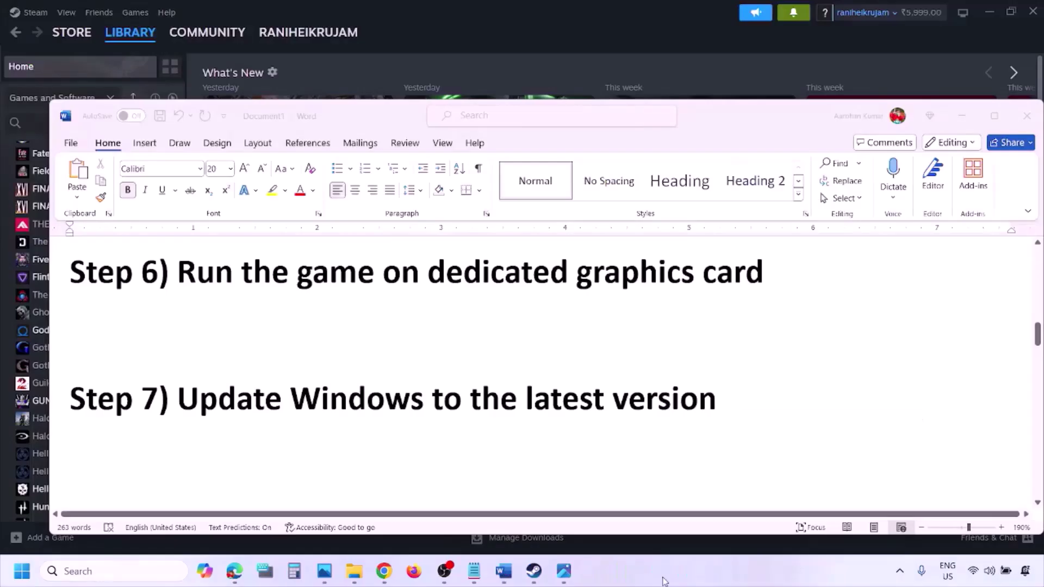
{"action": "left_click", "coordinate": [232, 388]}
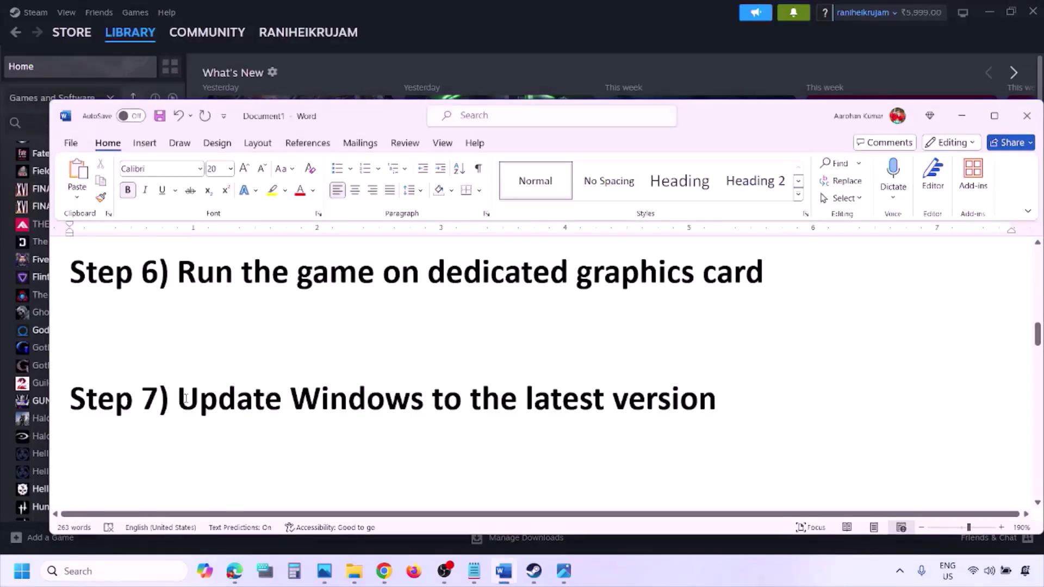
{"action": "left_click_drag", "start_coordinate": [185, 399], "coordinate": [703, 414]}
{"action": "key", "text": "super+i"}
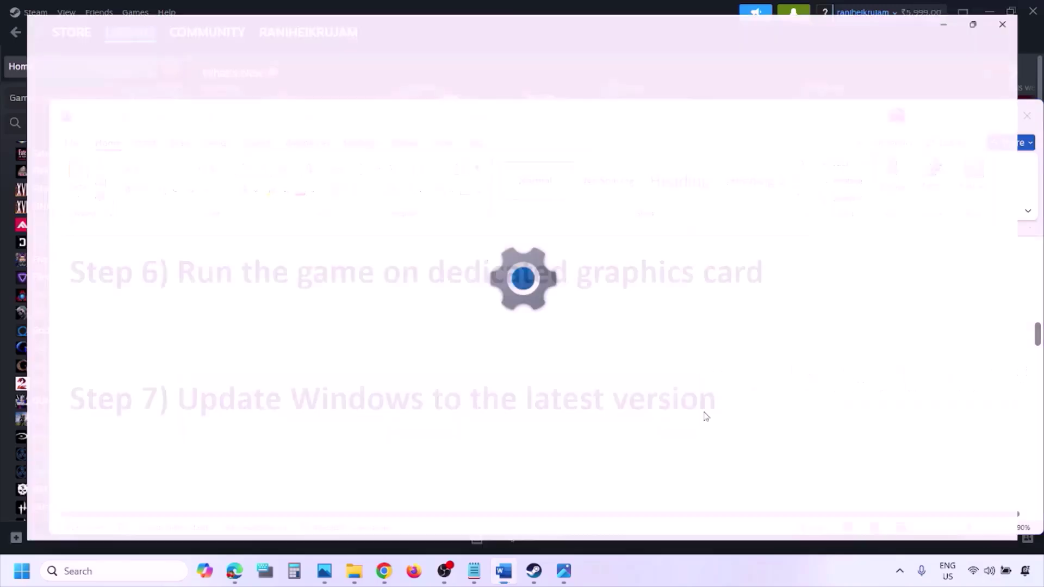
{"action": "left_click", "coordinate": [86, 447]}
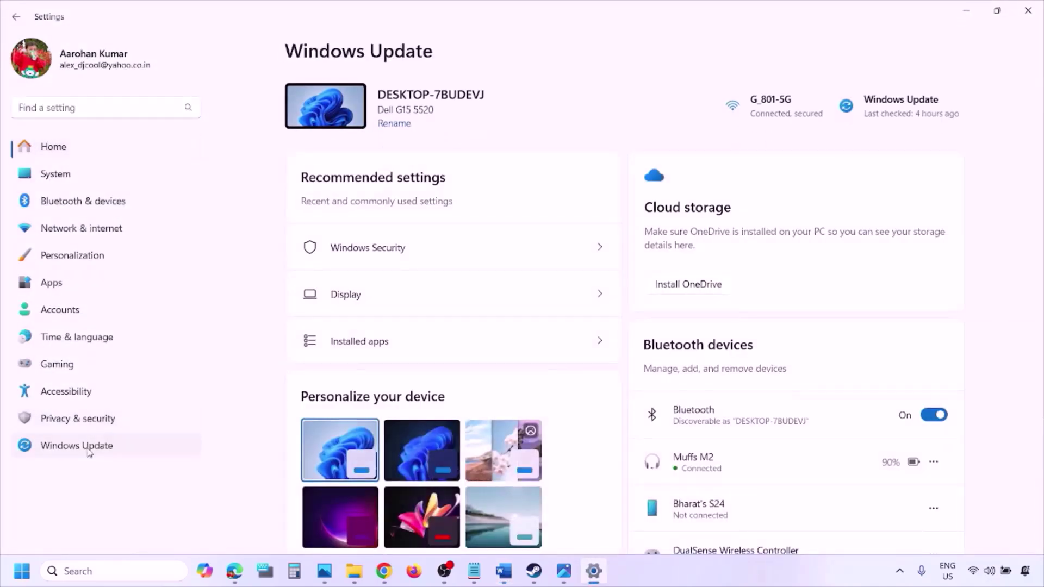
{"action": "left_click", "coordinate": [924, 117]}
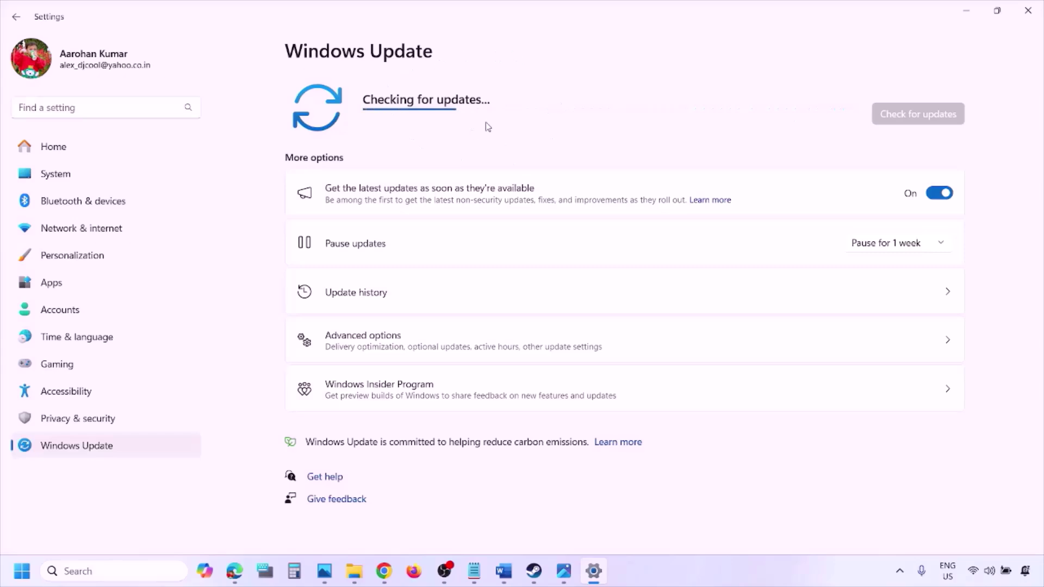
- Show the Windows power options with the Restart choice without restarting, and return to the Word document
{"action": "left_click", "coordinate": [22, 571]}
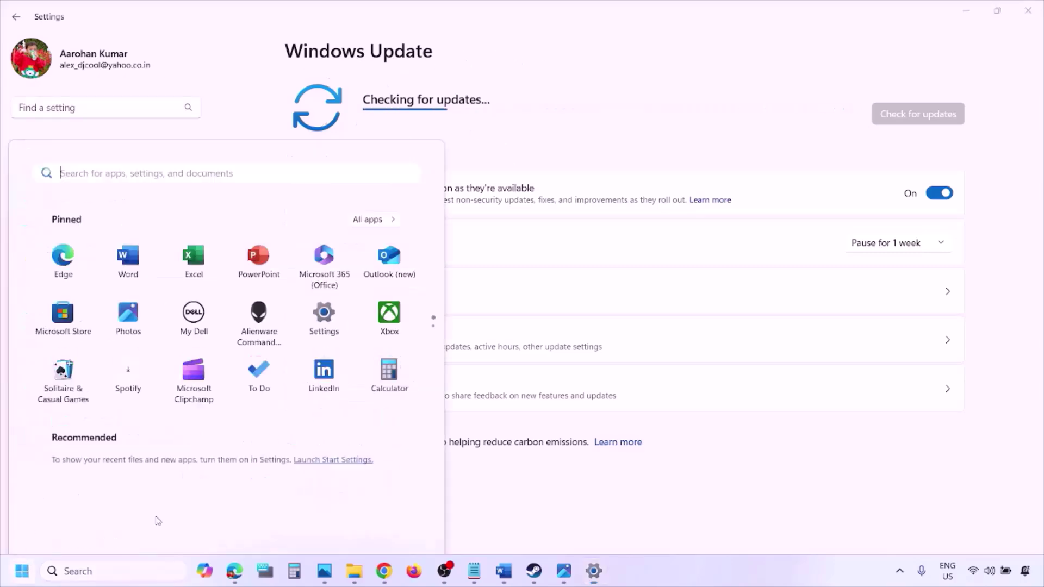
{"action": "left_click", "coordinate": [403, 524]}
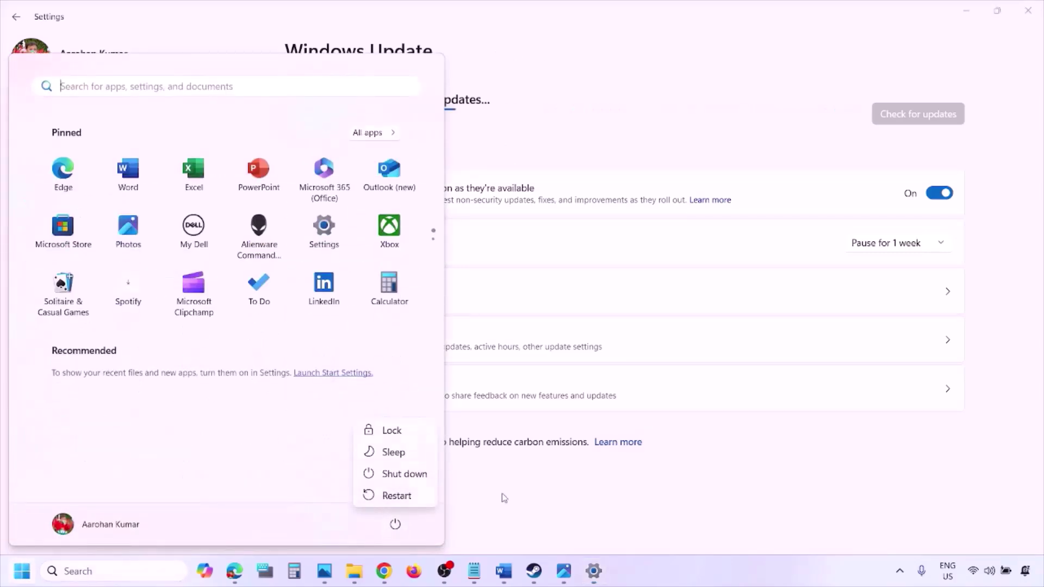
{"action": "left_click", "coordinate": [505, 577]}
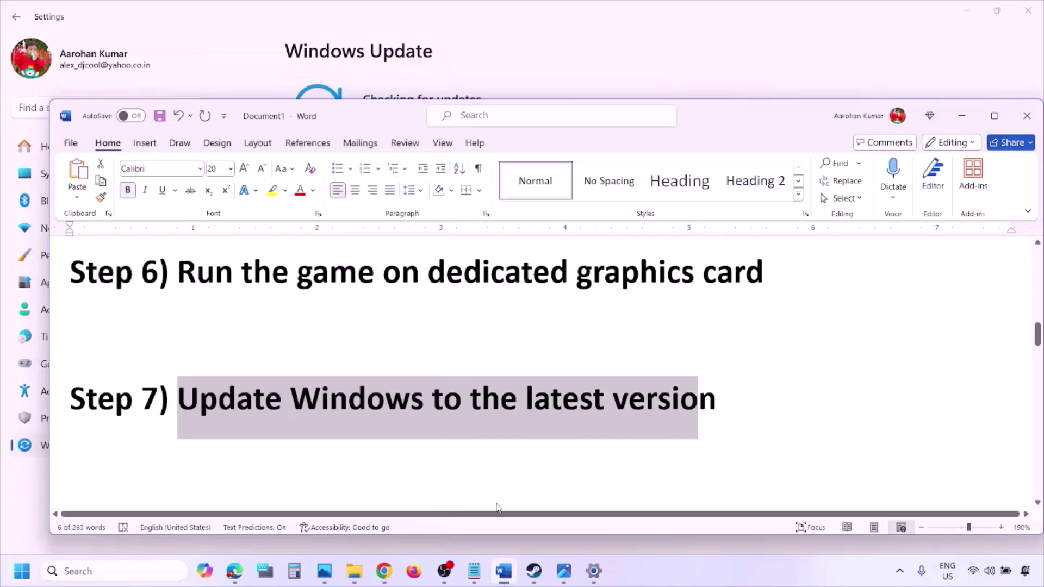
- Copy the Visual C++ link from Step 8 of the Word document and open it in a new Chrome window
{"action": "scroll", "coordinate": [456, 419], "scroll_direction": "down", "scroll_amount": 3}
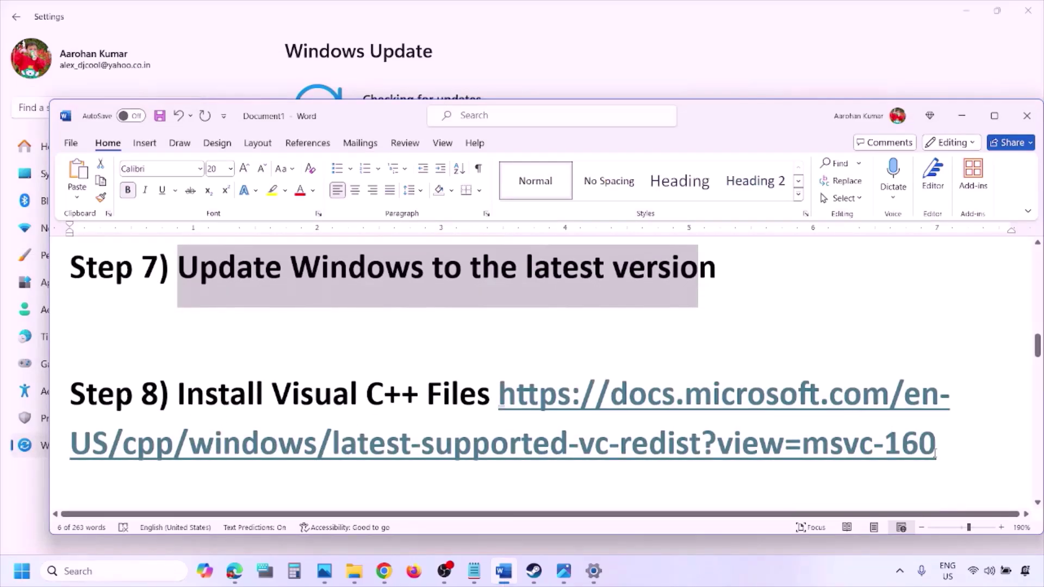
{"action": "left_click_drag", "start_coordinate": [952, 453], "coordinate": [570, 402]}
{"action": "key", "text": "ctrl+c"}
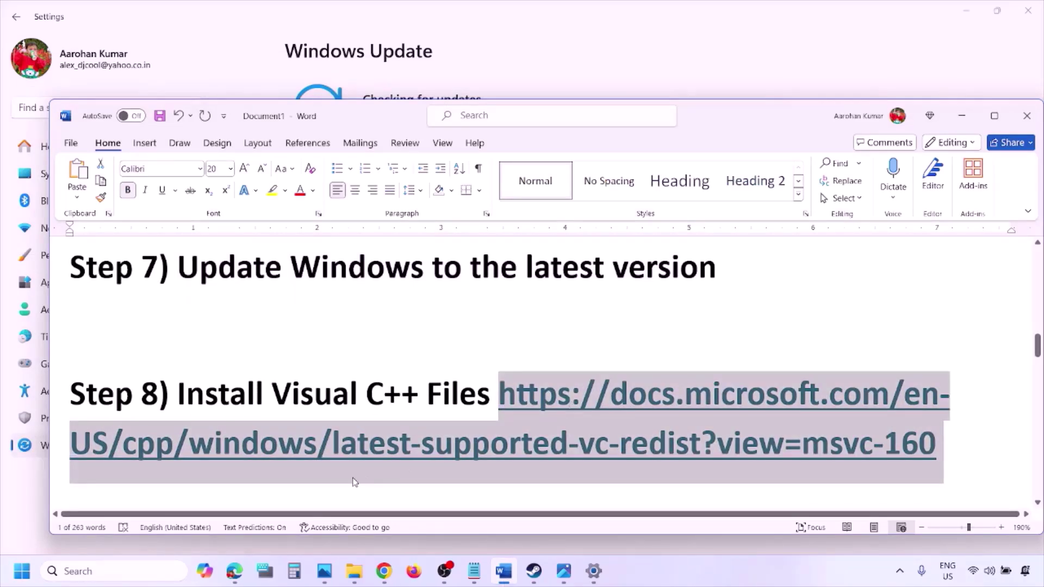
{"action": "right_click", "coordinate": [384, 570]}
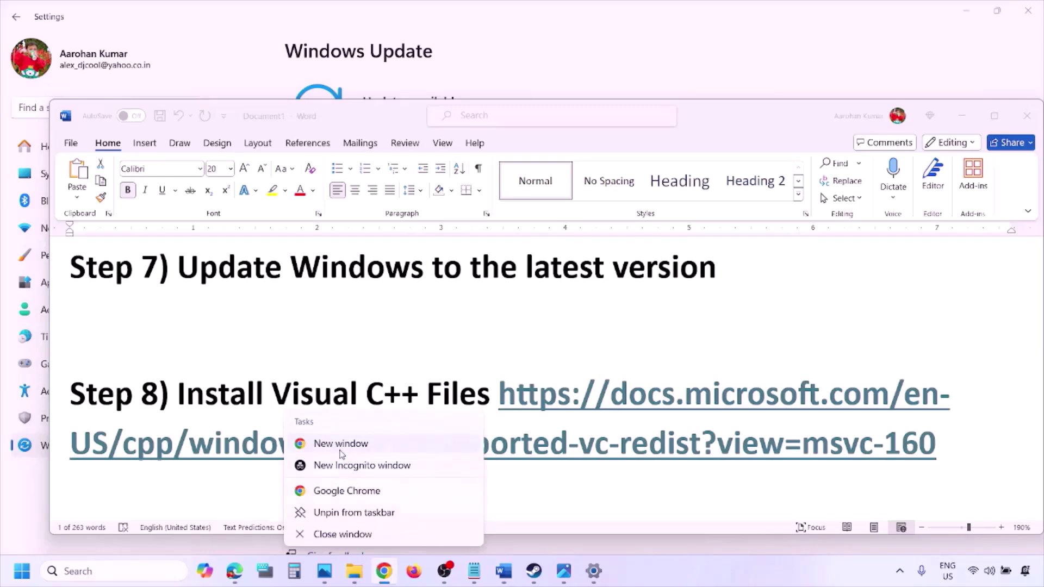
{"action": "left_click", "coordinate": [340, 443]}
{"action": "key", "text": "ctrl+v"}
{"action": "key", "text": "Return"}
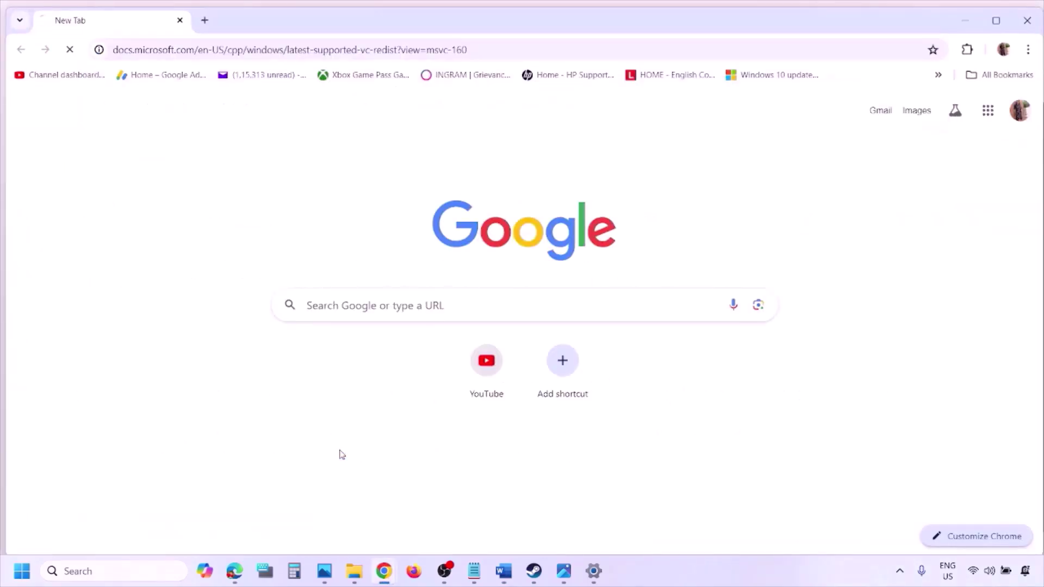
- Find the Visual Studio 2015–2022 redistributable download table on the Microsoft page and point out its X86 and X64 entries
{"action": "scroll", "coordinate": [454, 319], "scroll_direction": "down", "scroll_amount": 4}
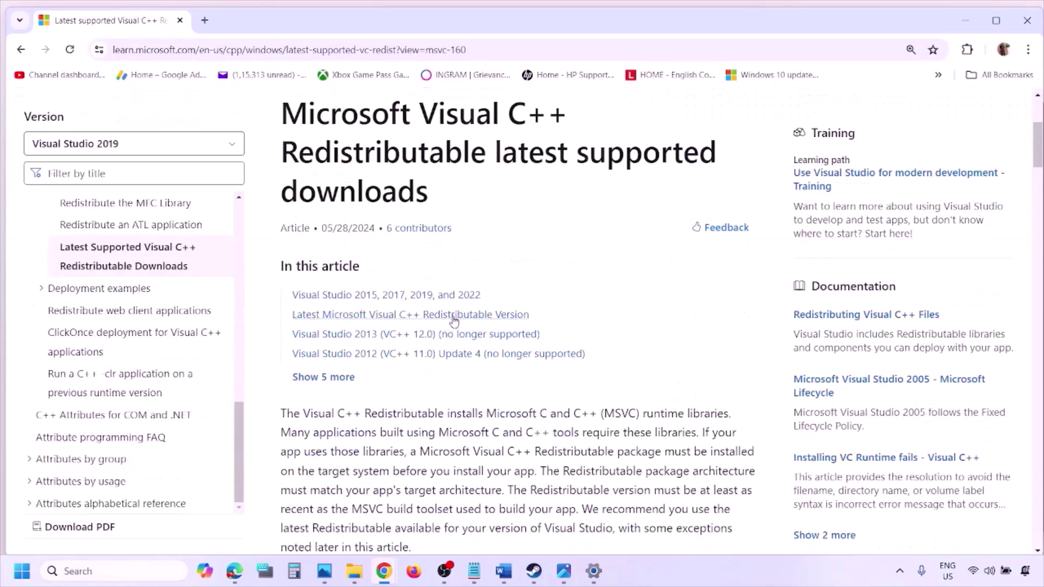
{"action": "scroll", "coordinate": [455, 321], "scroll_direction": "down", "scroll_amount": 6}
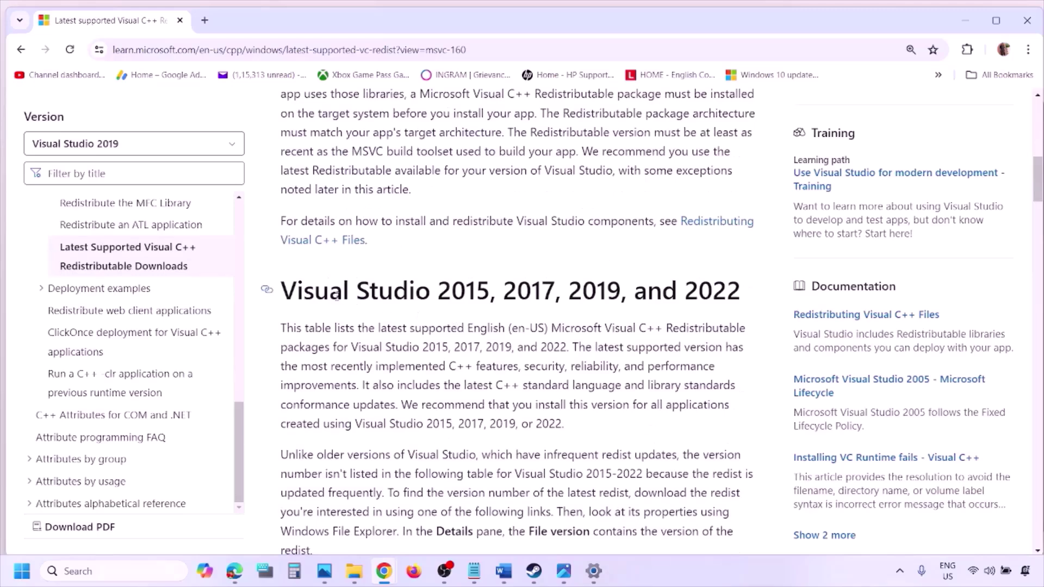
{"action": "left_click_drag", "start_coordinate": [336, 295], "coordinate": [702, 291]}
{"action": "scroll", "coordinate": [458, 389], "scroll_direction": "down", "scroll_amount": 10}
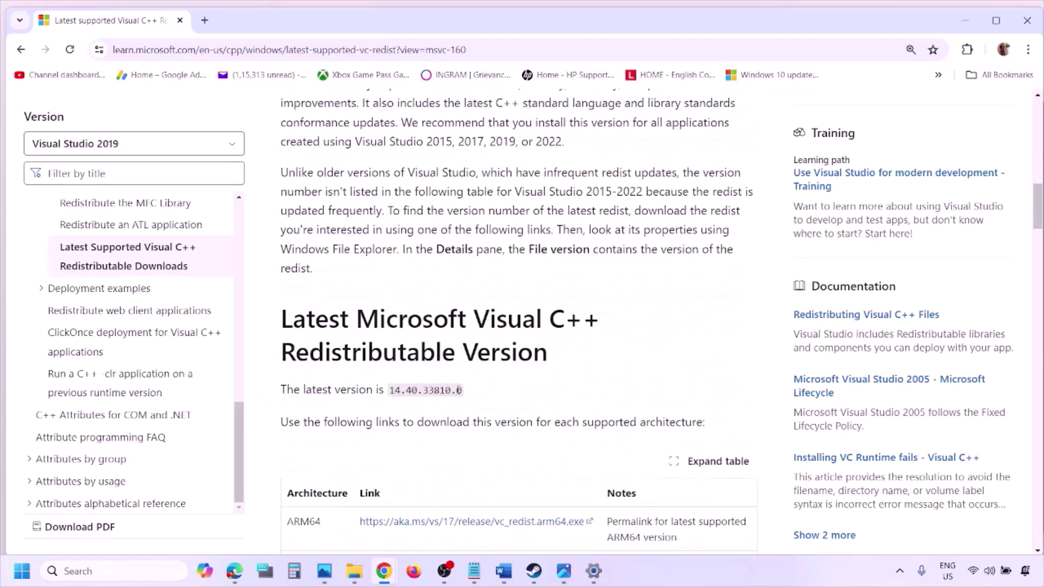
{"action": "double_click", "coordinate": [295, 314]}
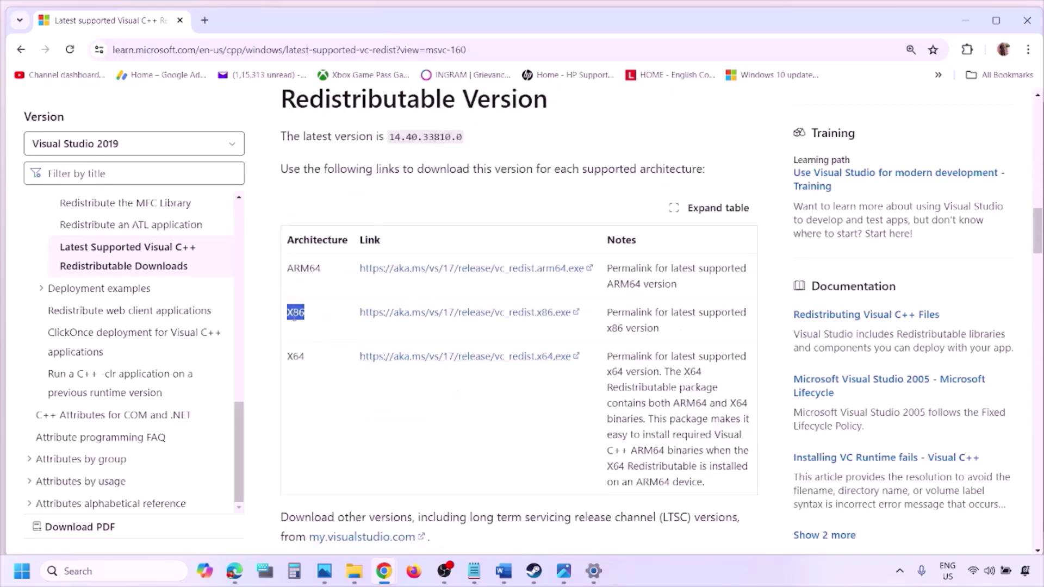
{"action": "double_click", "coordinate": [296, 356]}
- Download the X86 Visual C++ Redistributable, run its installer and start the repair
{"action": "left_click_drag", "start_coordinate": [294, 330], "coordinate": [512, 324]}
{"action": "left_click", "coordinate": [512, 324]}
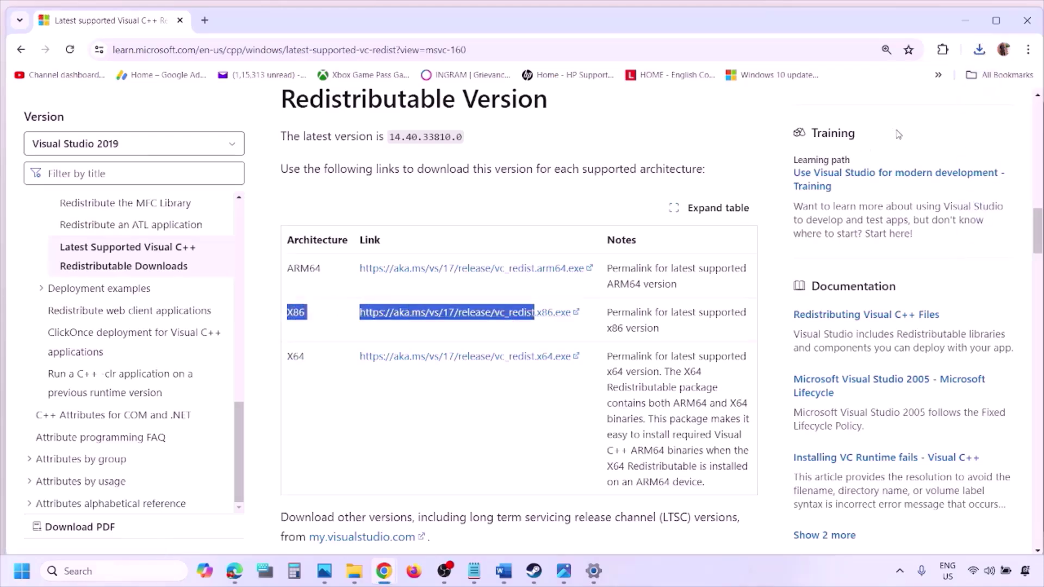
{"action": "left_click", "coordinate": [848, 82]}
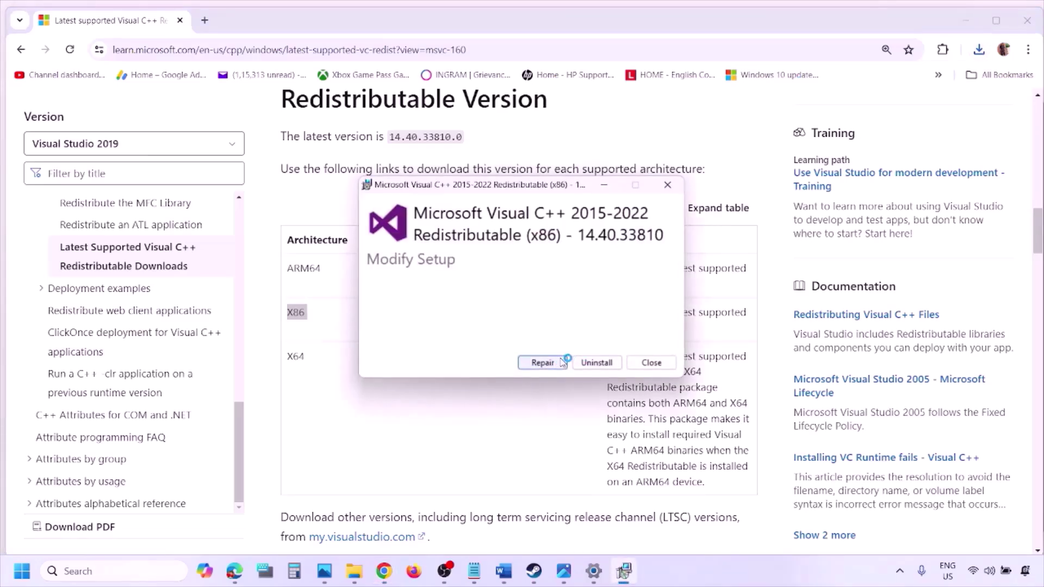
{"action": "left_click", "coordinate": [557, 362]}
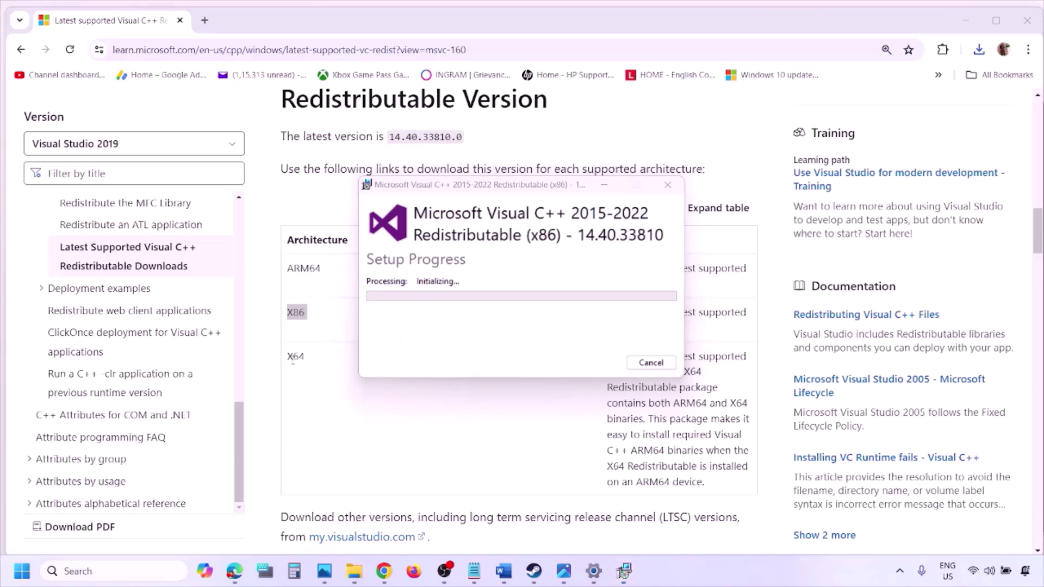
- Download the X64 Visual C++ Redistributable, run its installer and start the repair
{"action": "double_click", "coordinate": [293, 358]}
{"action": "left_click", "coordinate": [473, 358]}
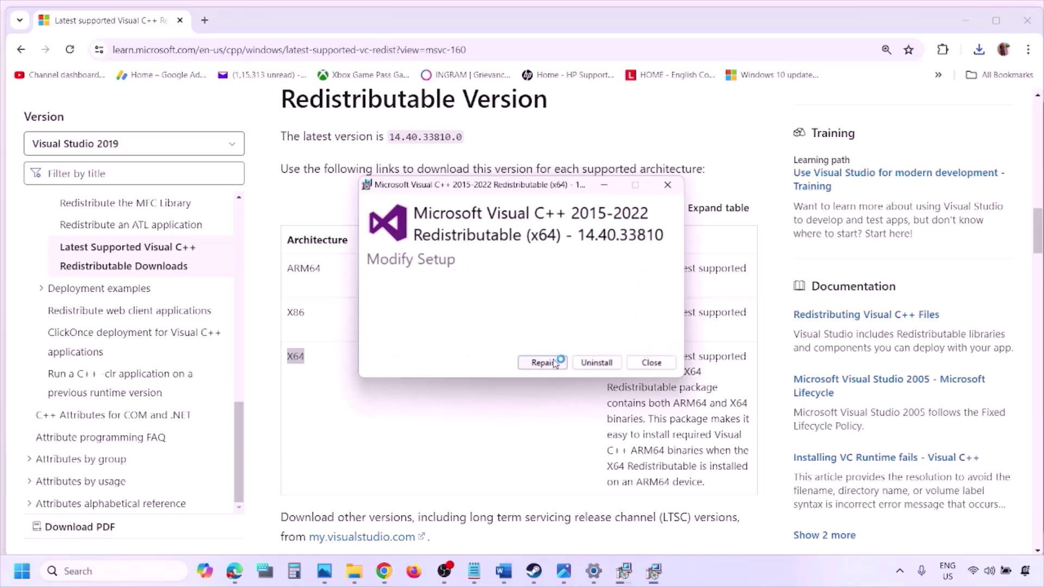
{"action": "left_click", "coordinate": [549, 364]}
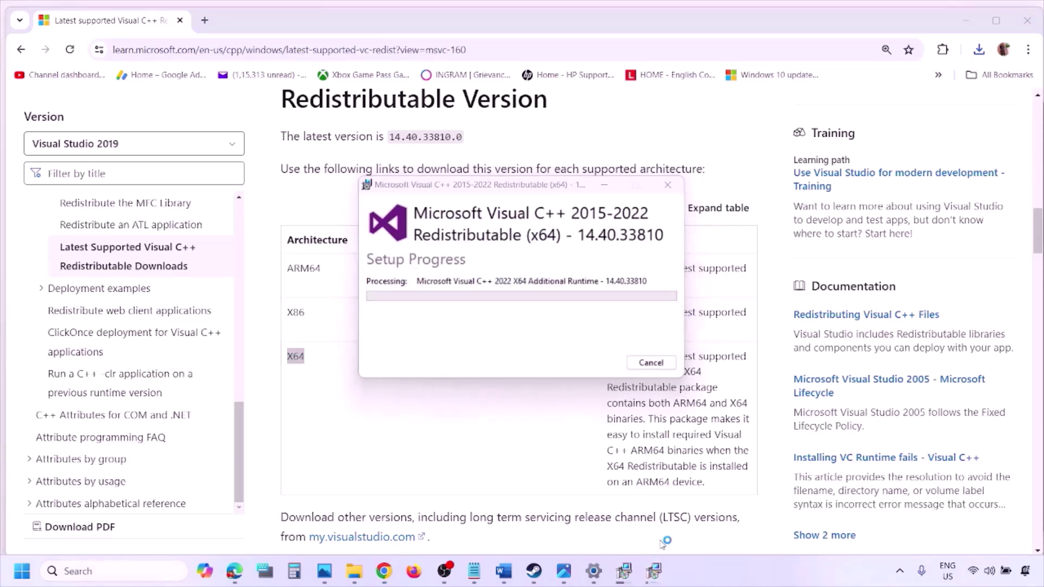
- Bring the x86 setup window forward and arrange the x86 and x64 setup windows side by side
{"action": "left_click", "coordinate": [630, 575]}
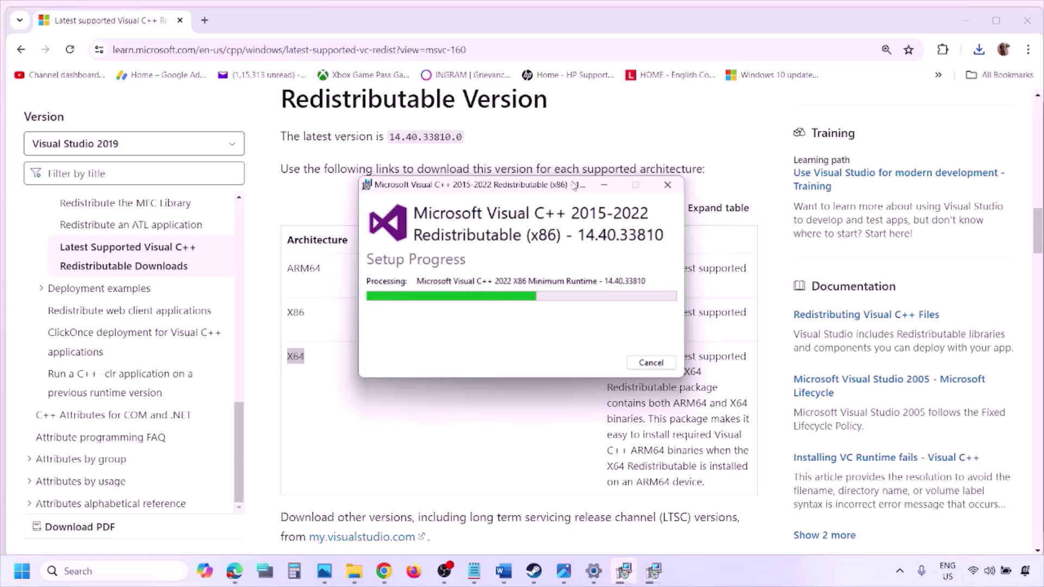
{"action": "left_click_drag", "start_coordinate": [573, 186], "coordinate": [330, 233]}
{"action": "left_click_drag", "start_coordinate": [527, 186], "coordinate": [660, 244]}
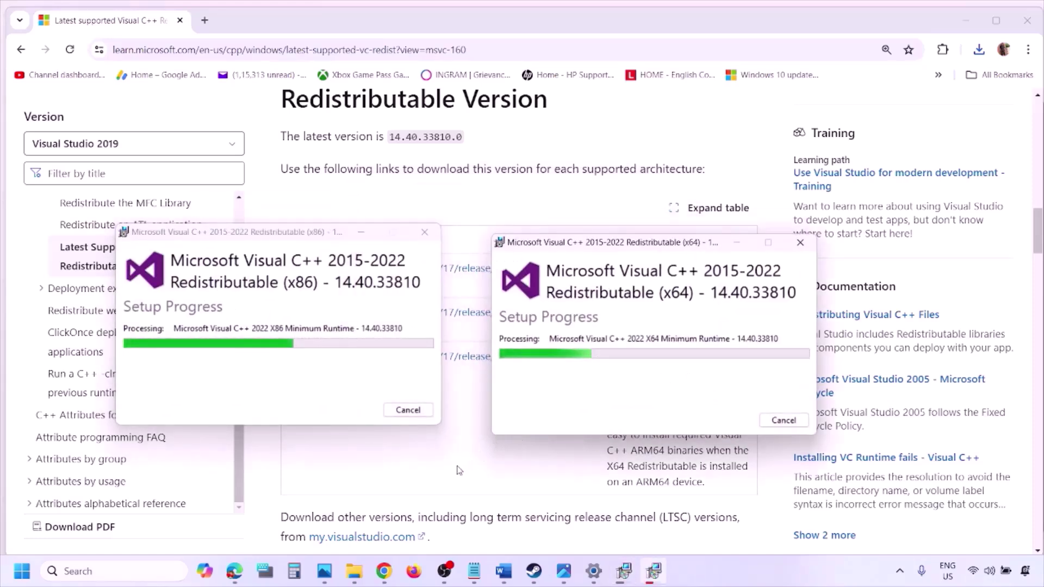
- Bring the download page forward, show the Restart choice among the Windows power options without restarting, and dismiss it
{"action": "left_click", "coordinate": [459, 470]}
{"action": "left_click", "coordinate": [21, 570]}
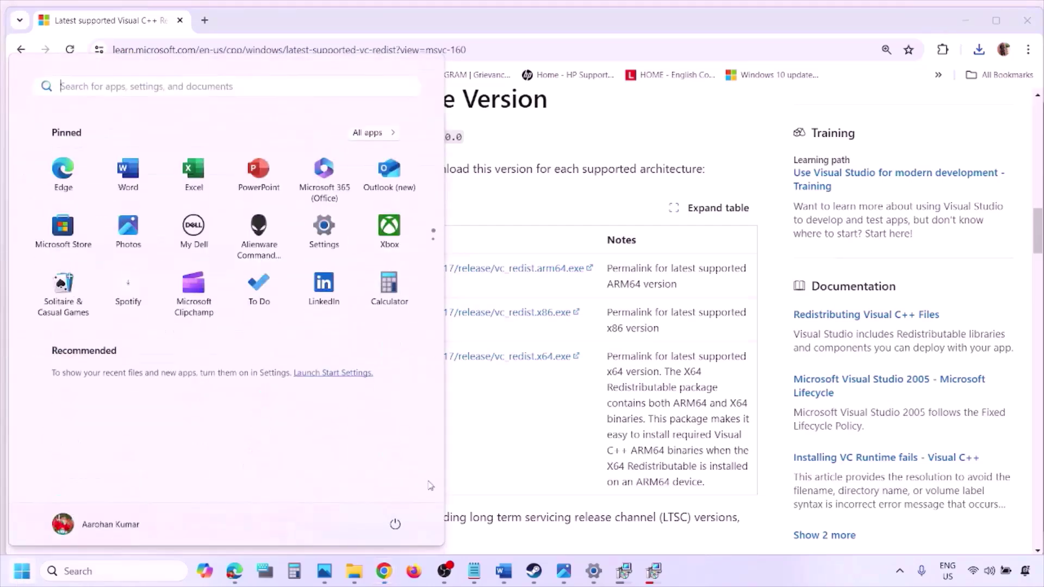
{"action": "left_click", "coordinate": [395, 524]}
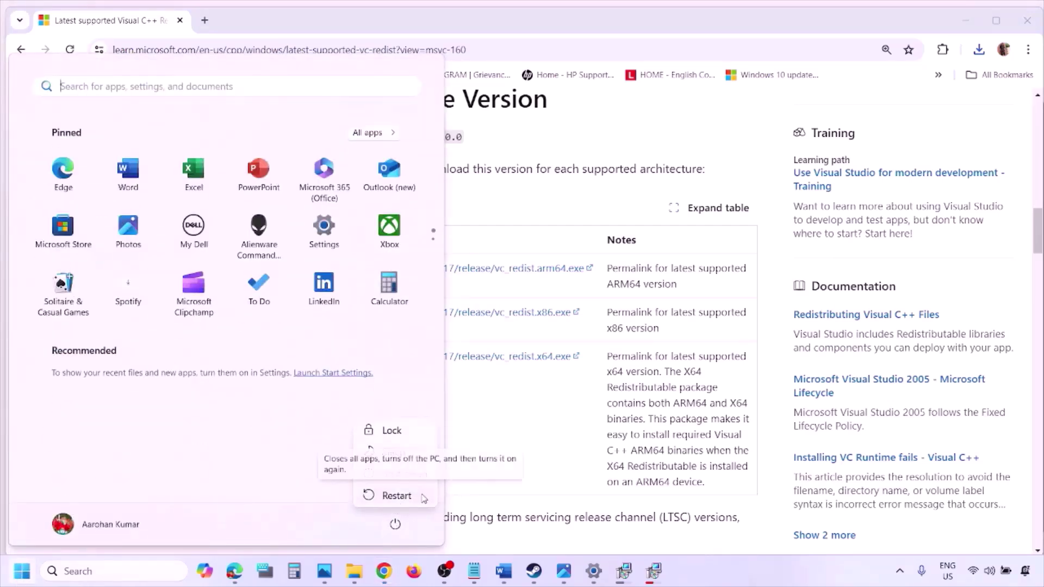
{"action": "key", "text": "Escape"}
{"action": "left_click", "coordinate": [541, 462]}
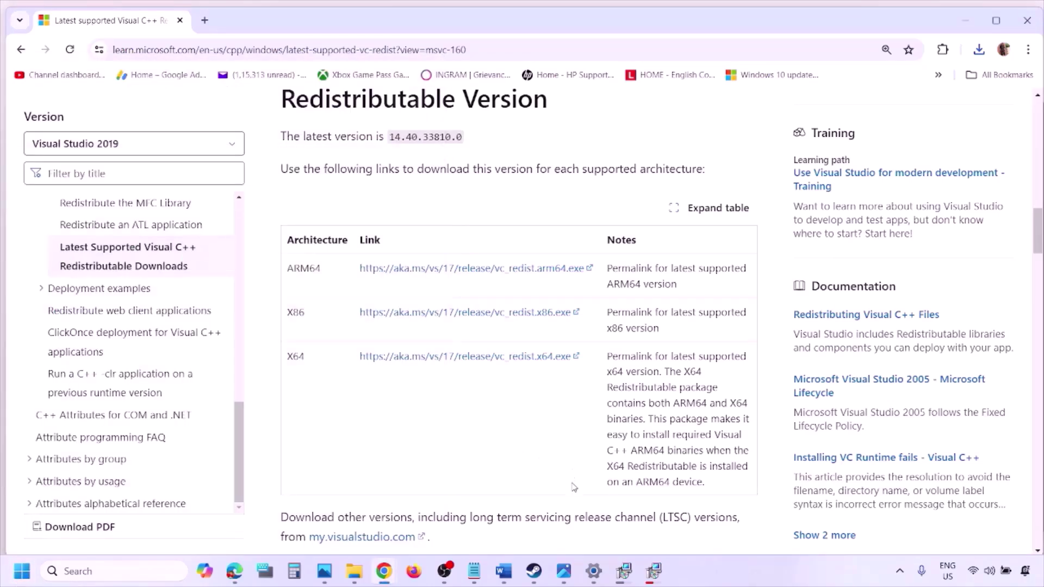
- Go to Step 9 in the Word document, maximize the window, and mark the text about unplugging external devices and USB adapters
{"action": "left_click", "coordinate": [503, 571]}
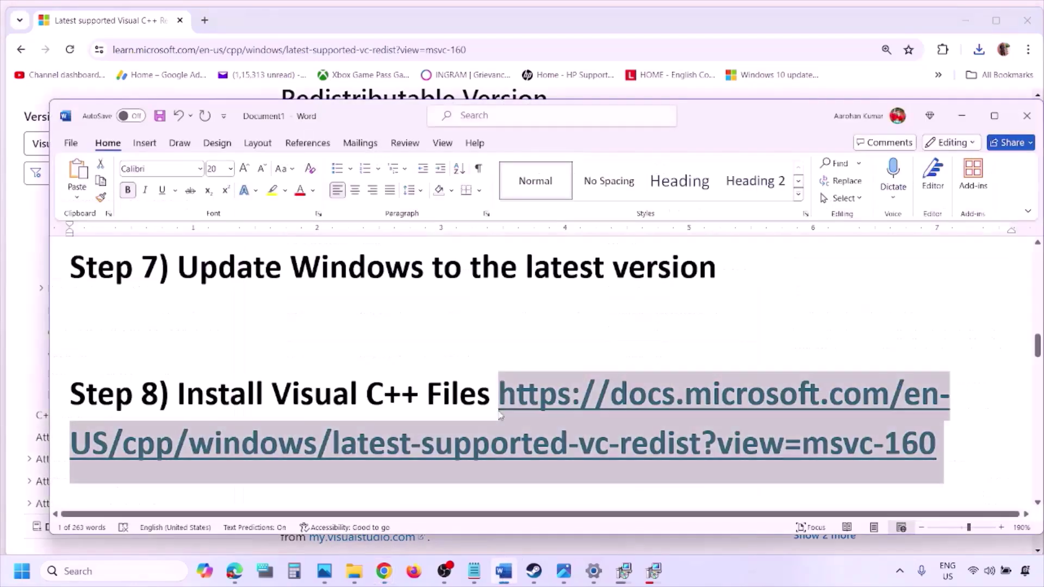
{"action": "scroll", "coordinate": [447, 368], "scroll_direction": "down", "scroll_amount": 3}
{"action": "scroll", "coordinate": [447, 369], "scroll_direction": "down", "scroll_amount": 3}
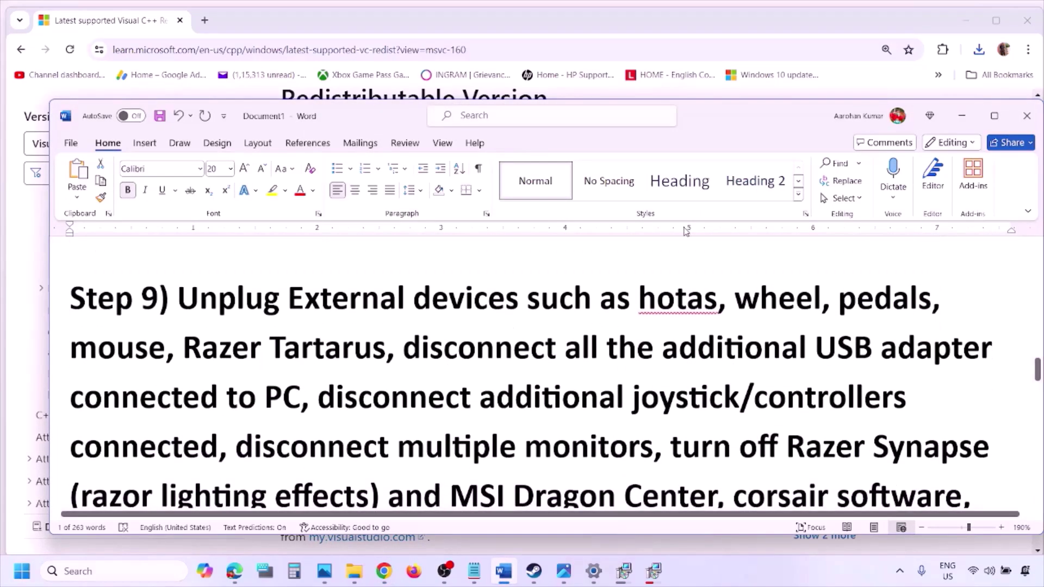
{"action": "left_click", "coordinate": [996, 116]}
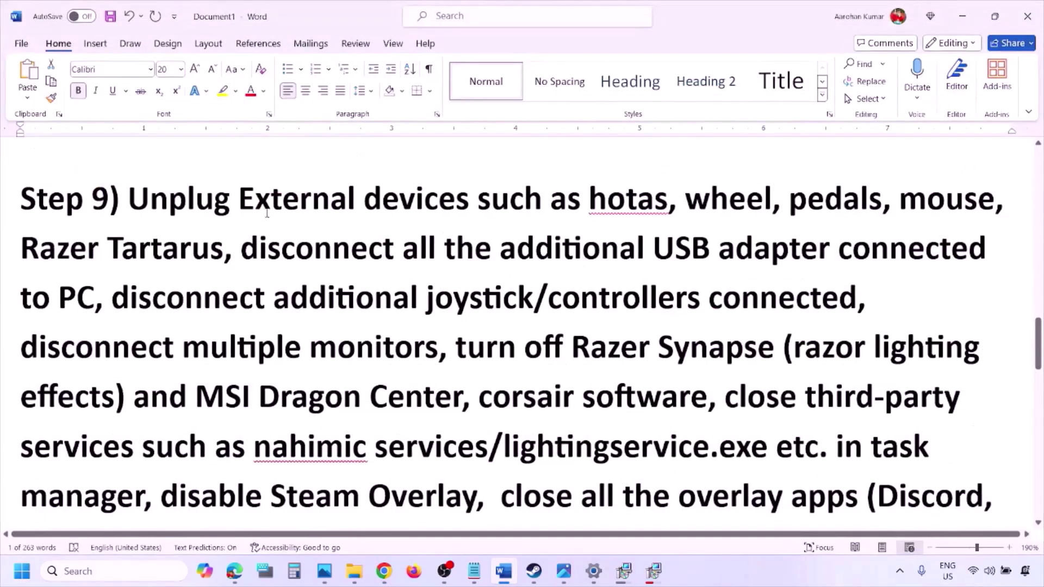
{"action": "left_click_drag", "start_coordinate": [131, 202], "coordinate": [774, 249]}
{"action": "left_click", "coordinate": [774, 249]}
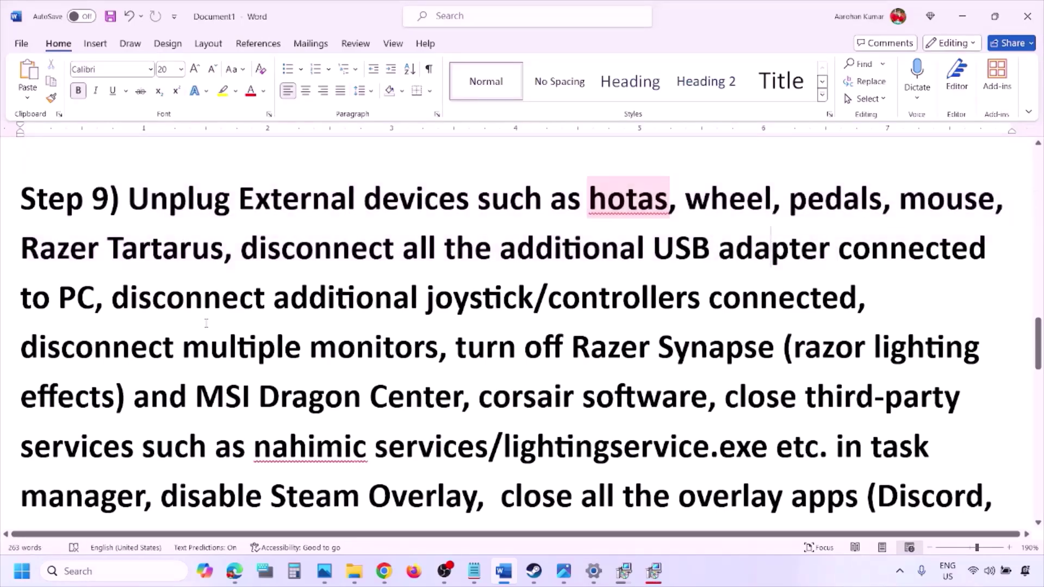
- Mark the Step 9 phrases about additional controllers, multiple monitors, and turning off Razer Synapse through closing third-party services in task manager
{"action": "left_click_drag", "start_coordinate": [118, 297], "coordinate": [856, 300]}
{"action": "left_click", "coordinate": [694, 326]}
{"action": "left_click_drag", "start_coordinate": [38, 350], "coordinate": [363, 350]}
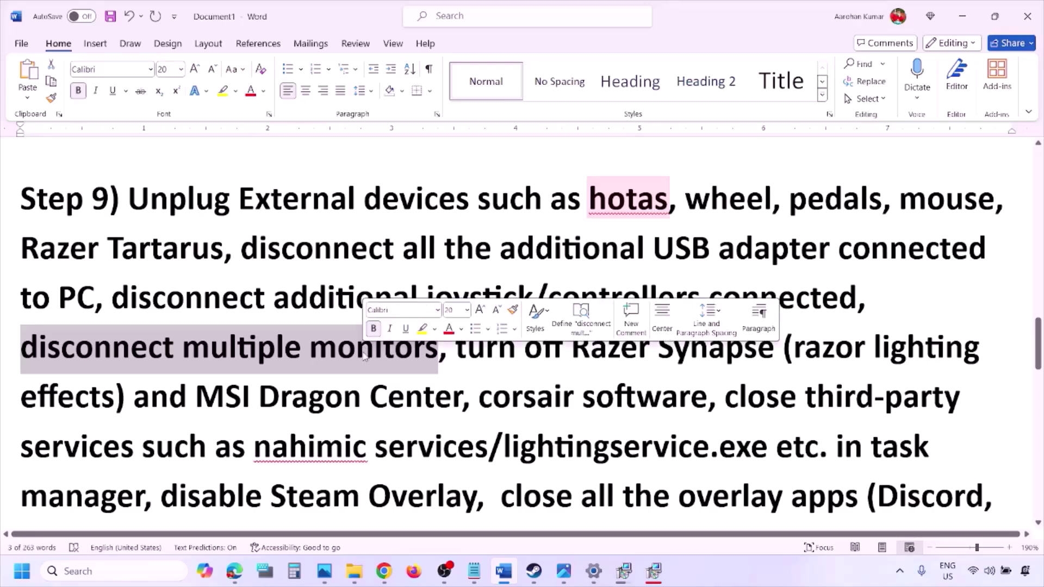
{"action": "scroll", "coordinate": [413, 326], "scroll_direction": "down", "scroll_amount": 2}
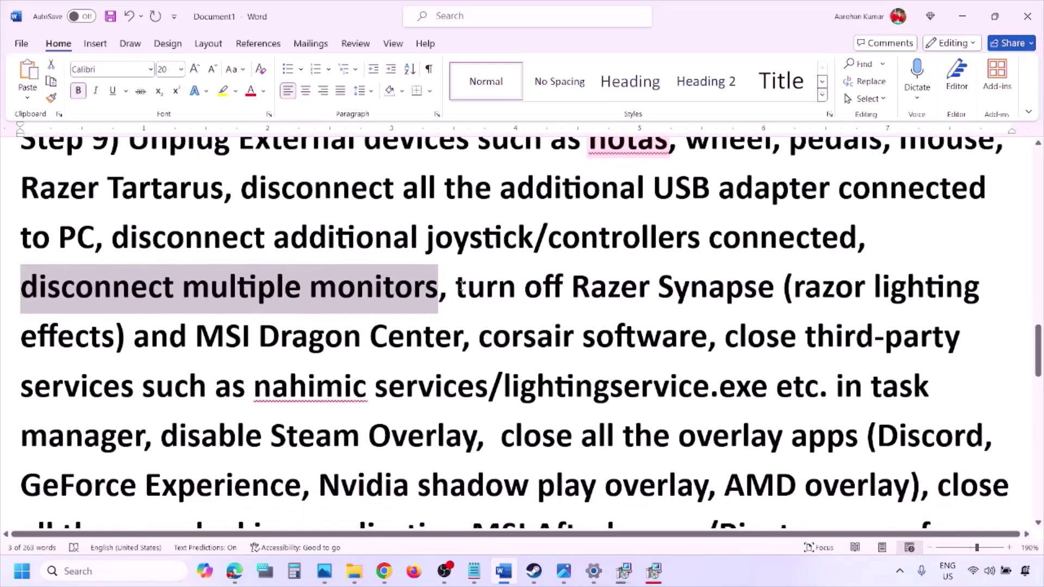
{"action": "left_click_drag", "start_coordinate": [459, 285], "coordinate": [147, 443]}
{"action": "scroll", "coordinate": [209, 426], "scroll_direction": "down", "scroll_amount": 2}
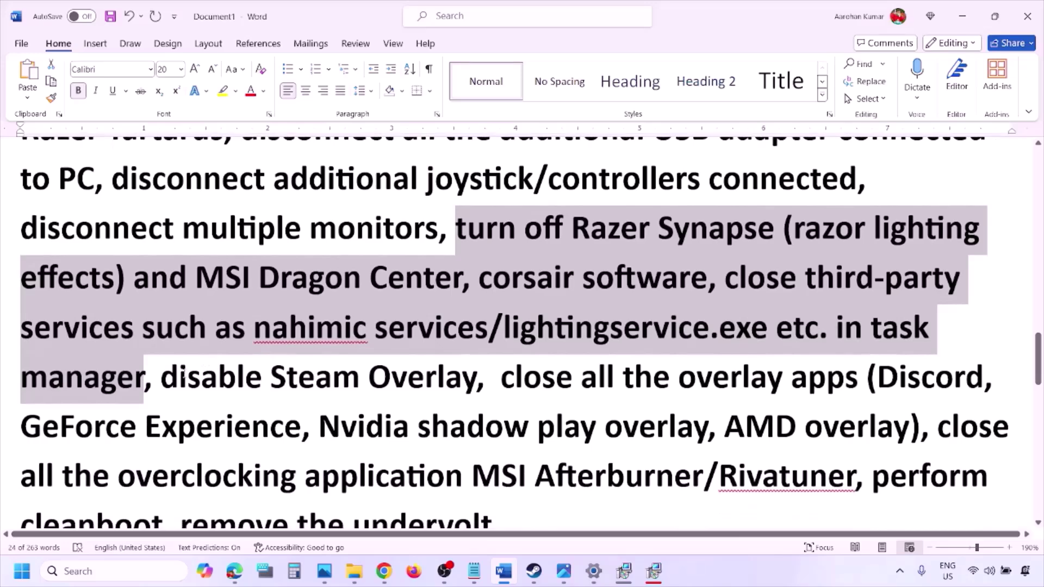
- Mark "disable Steam Overlay" in Step 9, switch to the Photos image 0.png showing the game's Properties option, and advance to the next image
{"action": "left_click_drag", "start_coordinate": [162, 376], "coordinate": [477, 376]}
{"action": "left_click", "coordinate": [722, 577]}
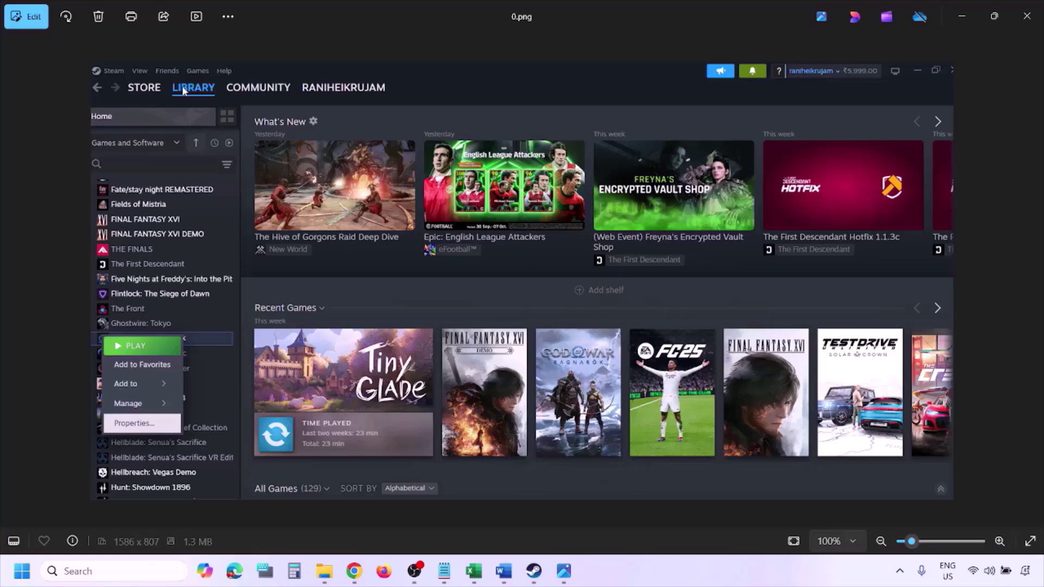
{"action": "key", "text": "ctrl+plus"}
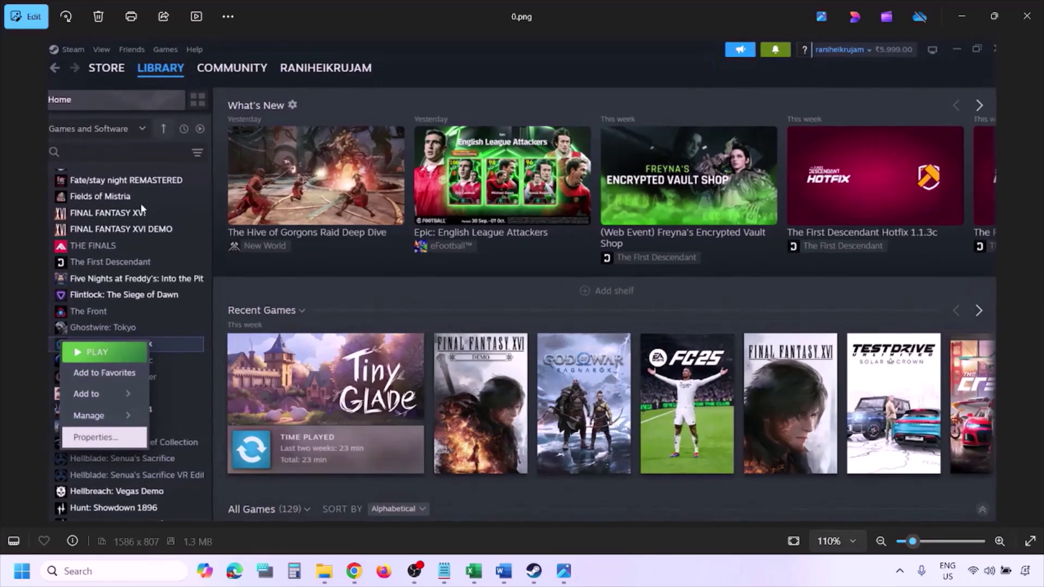
{"action": "key", "text": "ctrl+minus"}
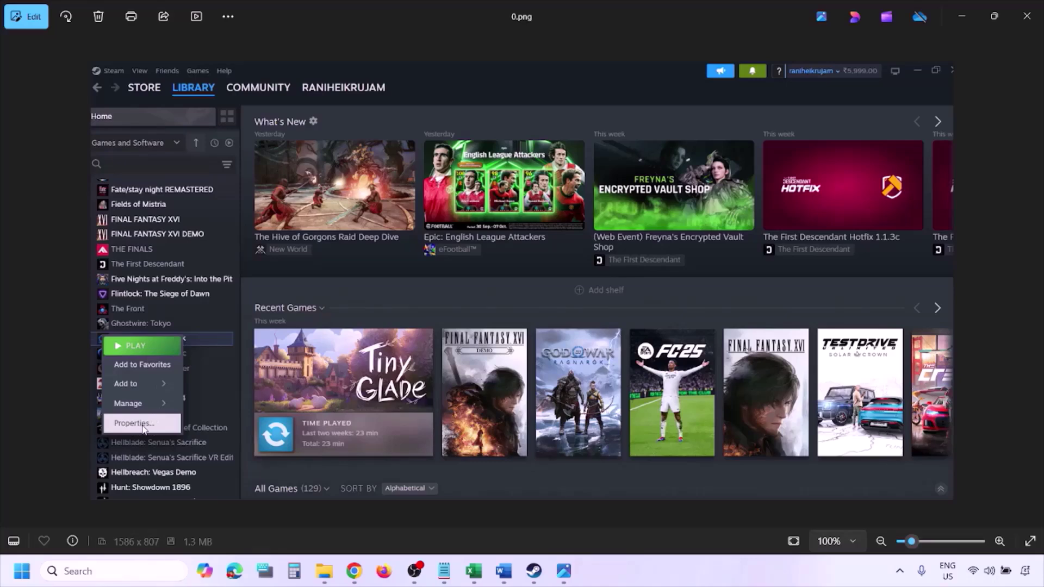
{"action": "key", "text": "Right"}
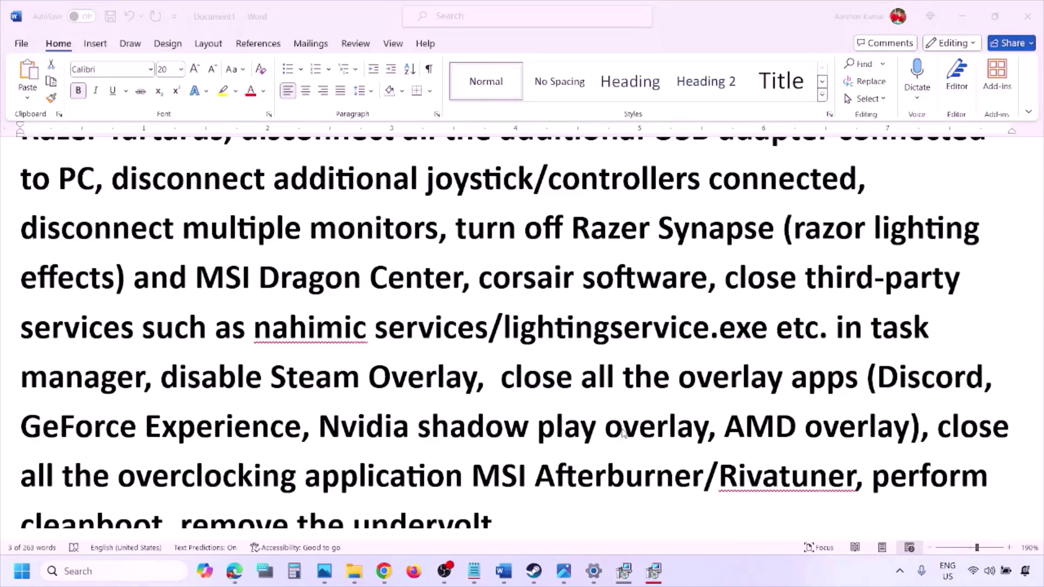
- Turn off the in-game overlay in Discord's Game Overlay settings and in GeForce Experience's general settings
{"action": "scroll", "coordinate": [624, 432], "scroll_direction": "down", "scroll_amount": 2}
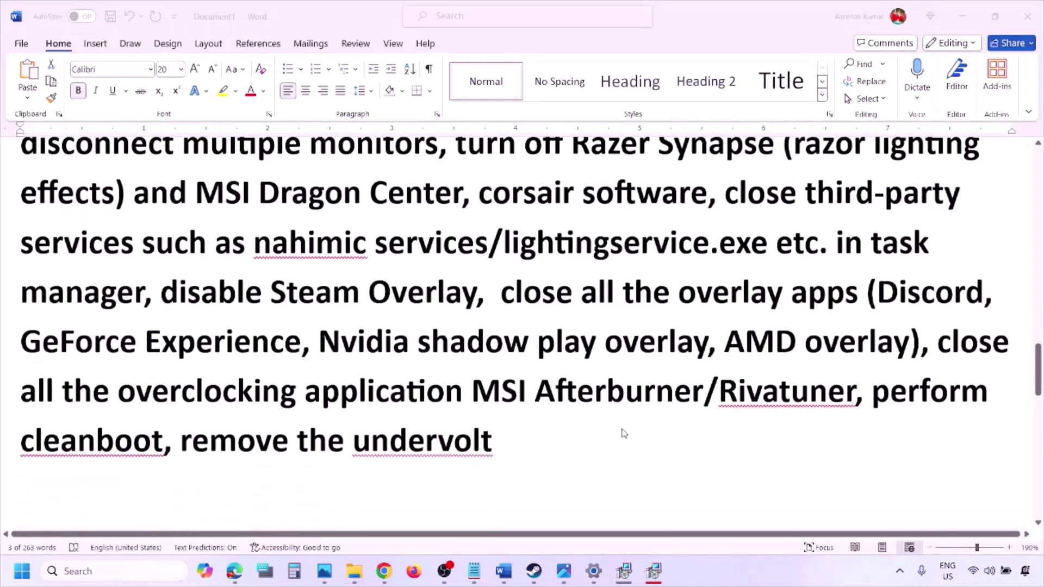
{"action": "left_click_drag", "start_coordinate": [161, 294], "coordinate": [476, 293]}
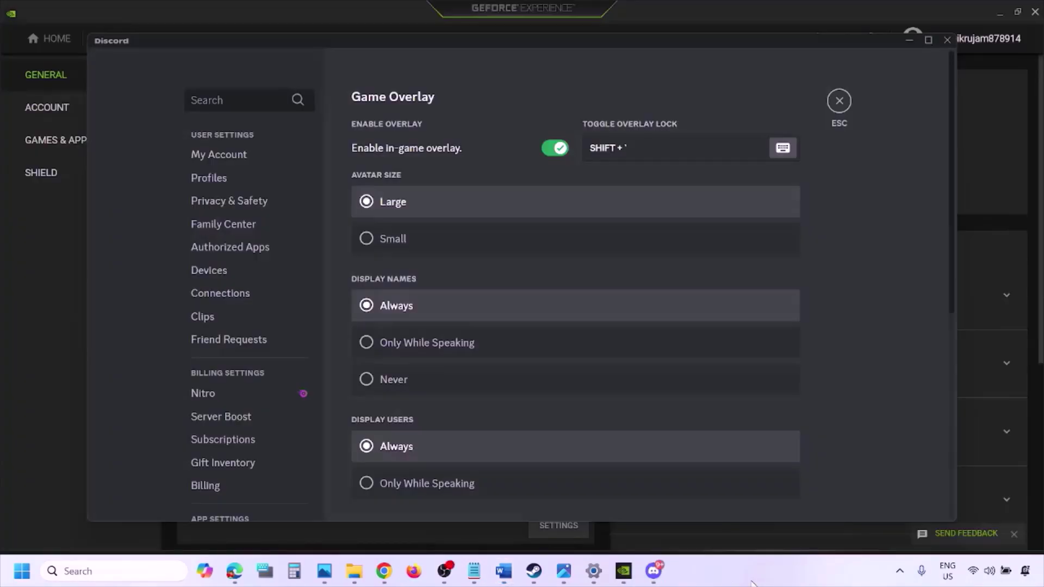
{"action": "scroll", "coordinate": [256, 291], "scroll_direction": "down", "scroll_amount": 10}
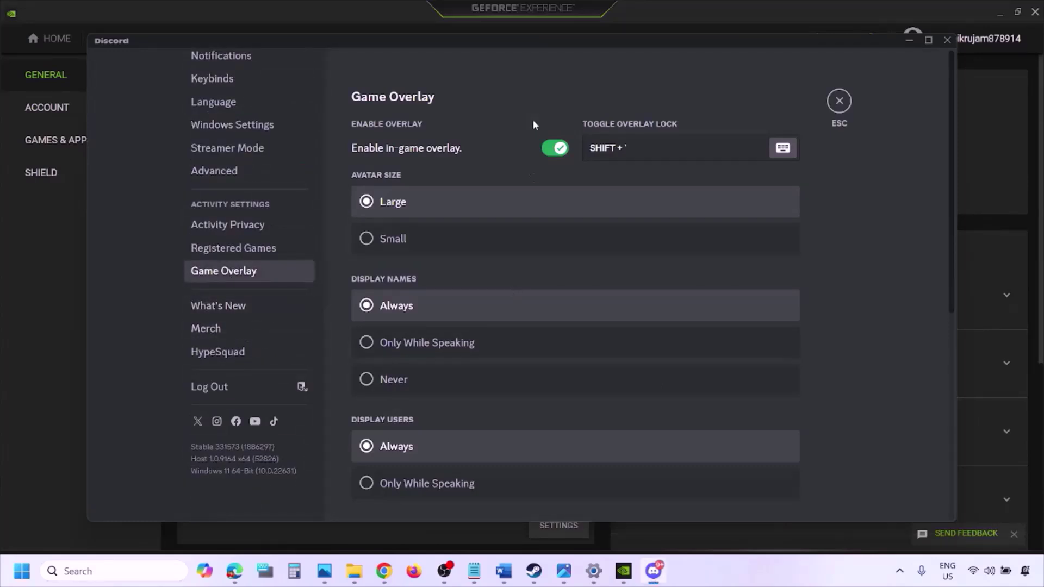
{"action": "left_click", "coordinate": [554, 148]}
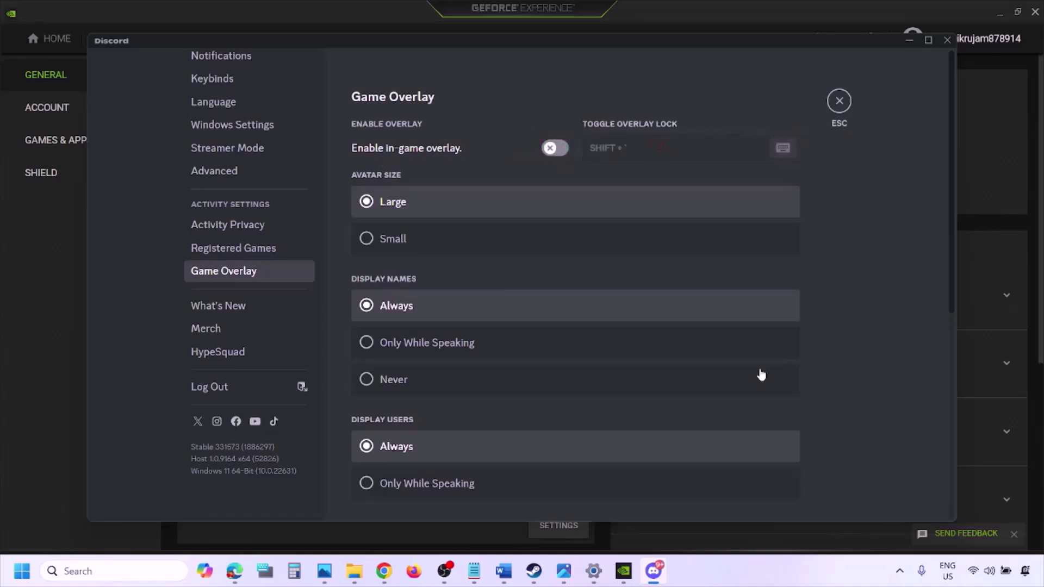
{"action": "left_click", "coordinate": [625, 572]}
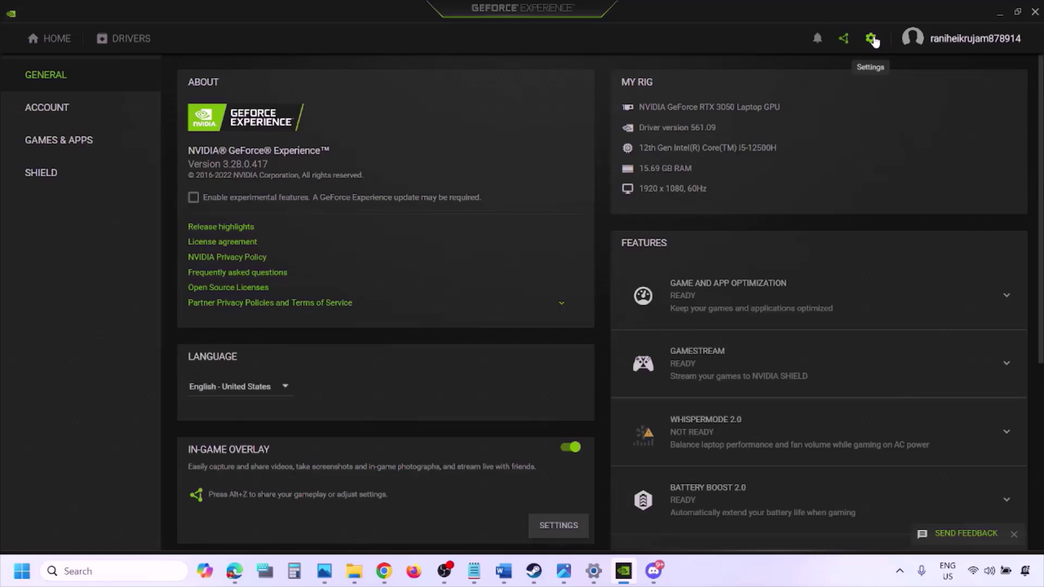
{"action": "left_click", "coordinate": [569, 448]}
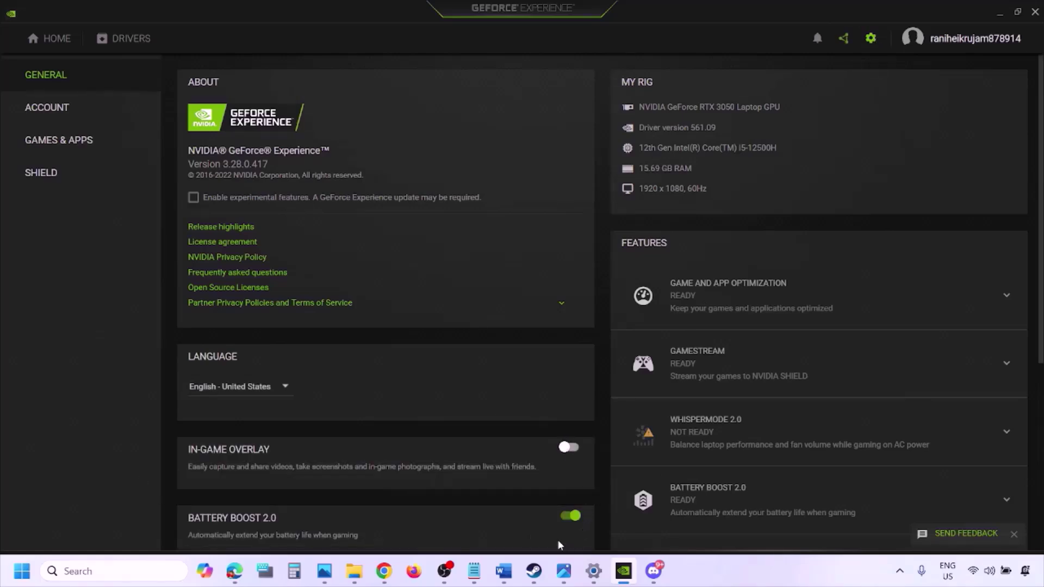
- Return to the Word document and mark "close all the overlay apps" in Step 9
{"action": "left_click", "coordinate": [503, 570]}
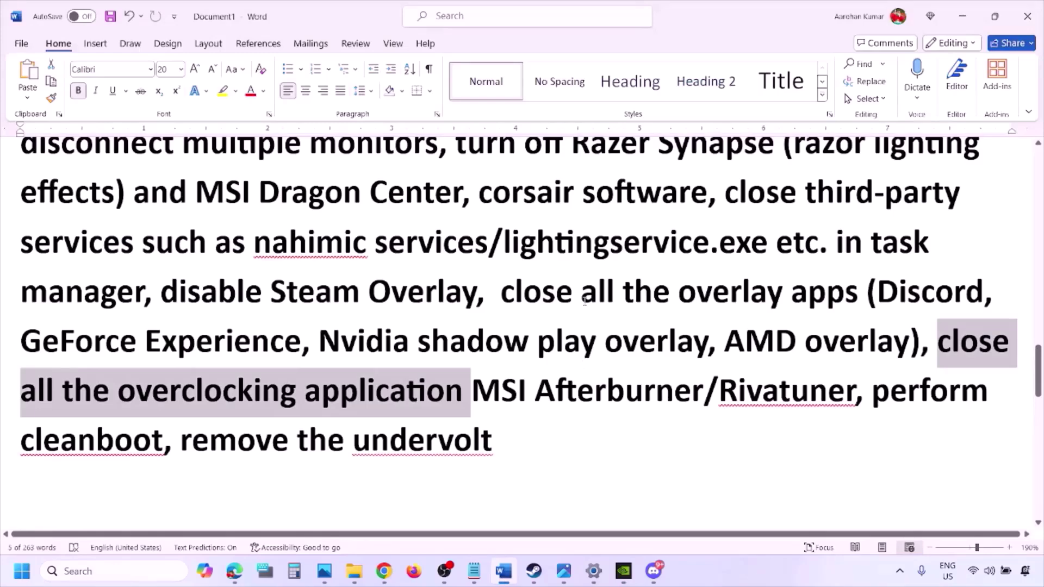
{"action": "scroll", "coordinate": [747, 219], "scroll_direction": "up", "scroll_amount": 2}
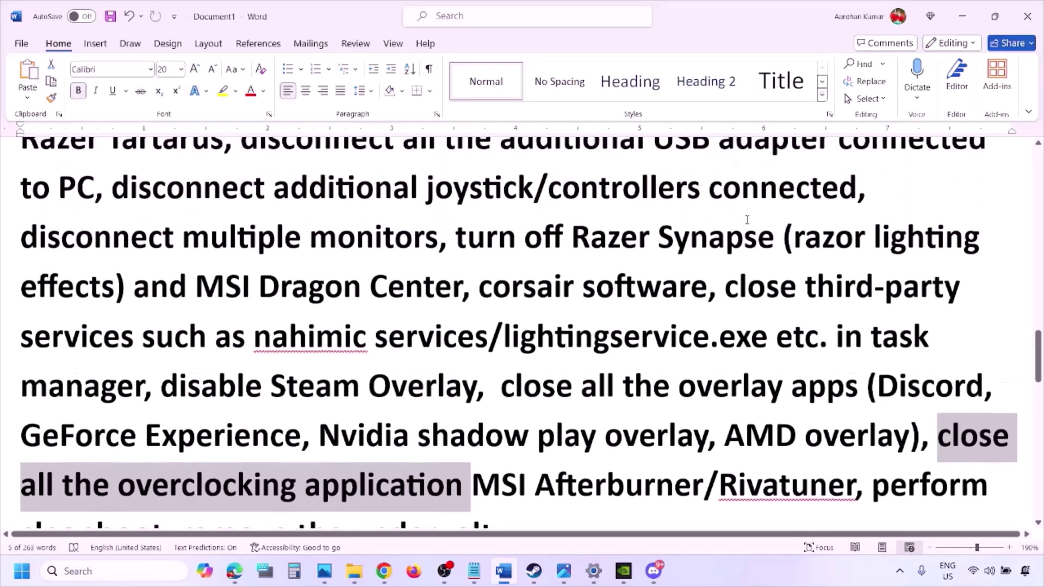
{"action": "scroll", "coordinate": [518, 318], "scroll_direction": "down", "scroll_amount": 1}
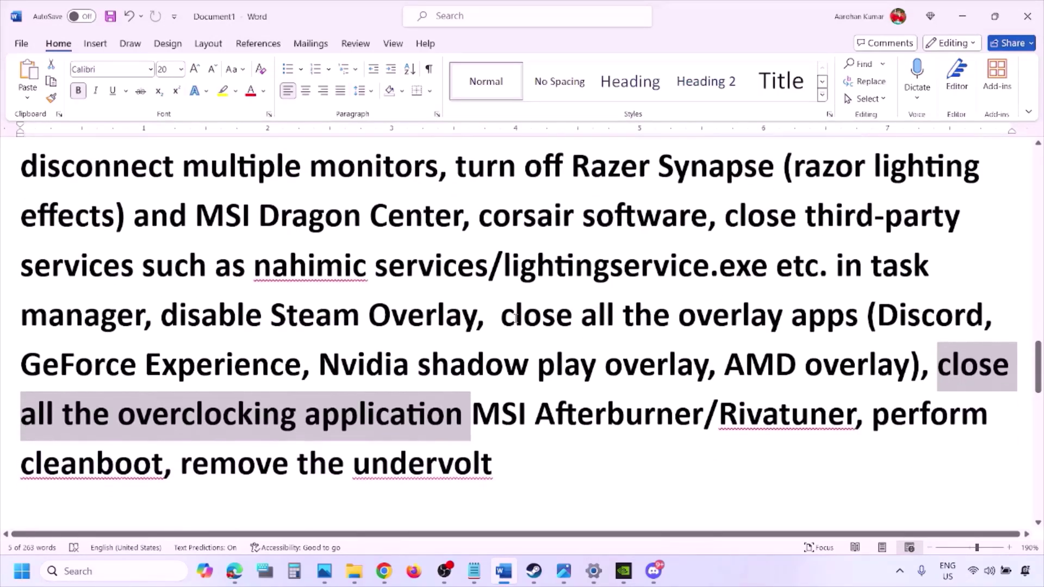
{"action": "left_click_drag", "start_coordinate": [515, 318], "coordinate": [814, 326]}
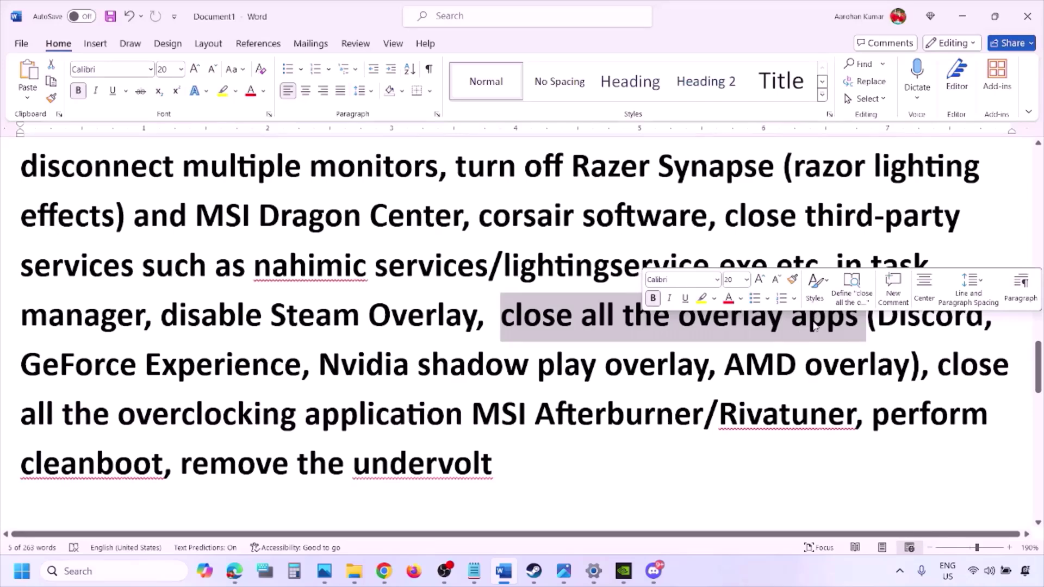
{"action": "left_click", "coordinate": [574, 321]}
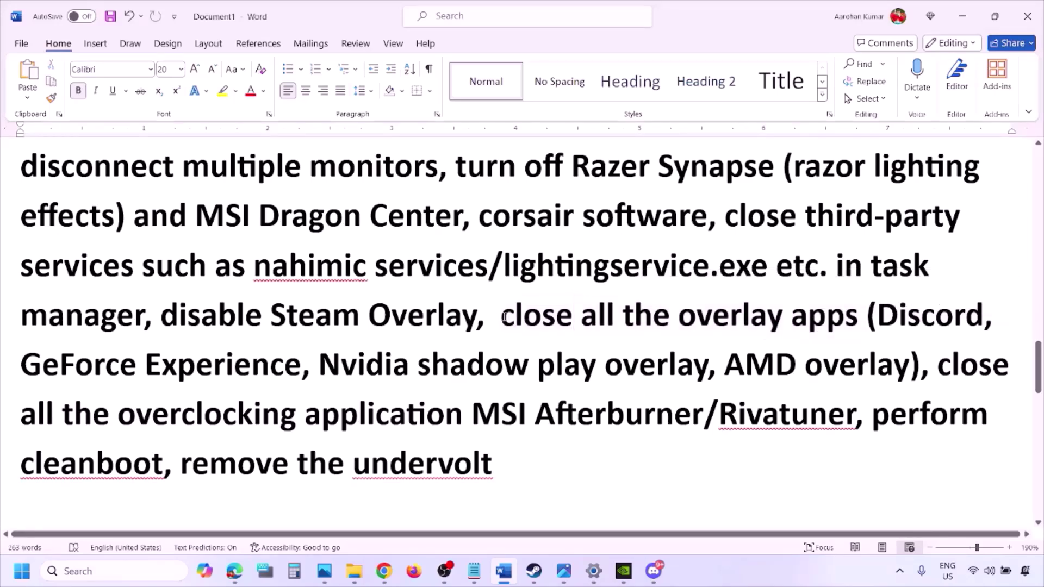
{"action": "left_click_drag", "start_coordinate": [502, 318], "coordinate": [865, 321]}
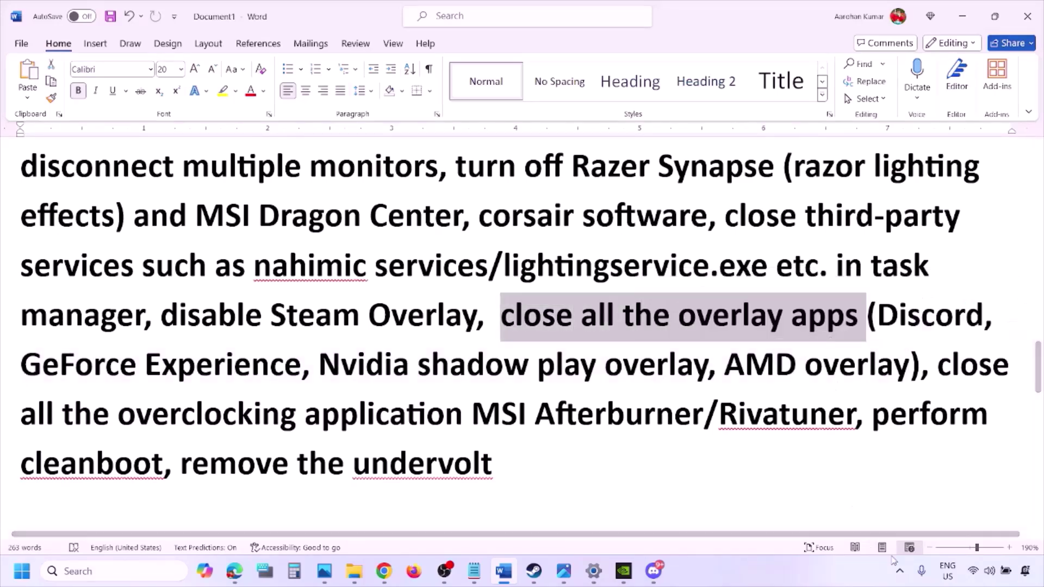
- Quit the background apps Discord, NVIDIA GeForce Experience and Logitech G HUB from the system tray
{"action": "left_click", "coordinate": [899, 570]}
{"action": "right_click", "coordinate": [876, 508]}
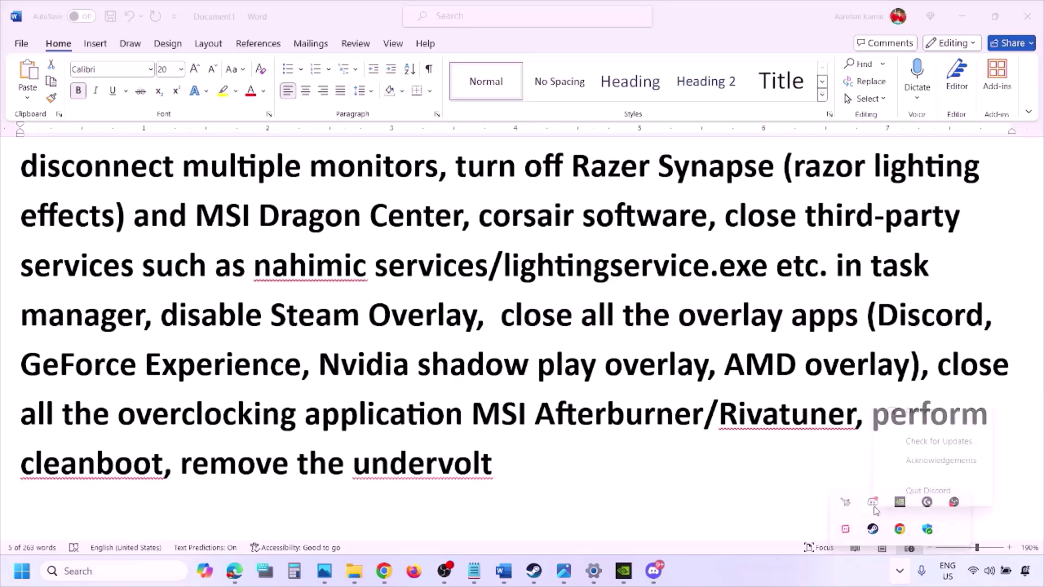
{"action": "left_click", "coordinate": [919, 493]}
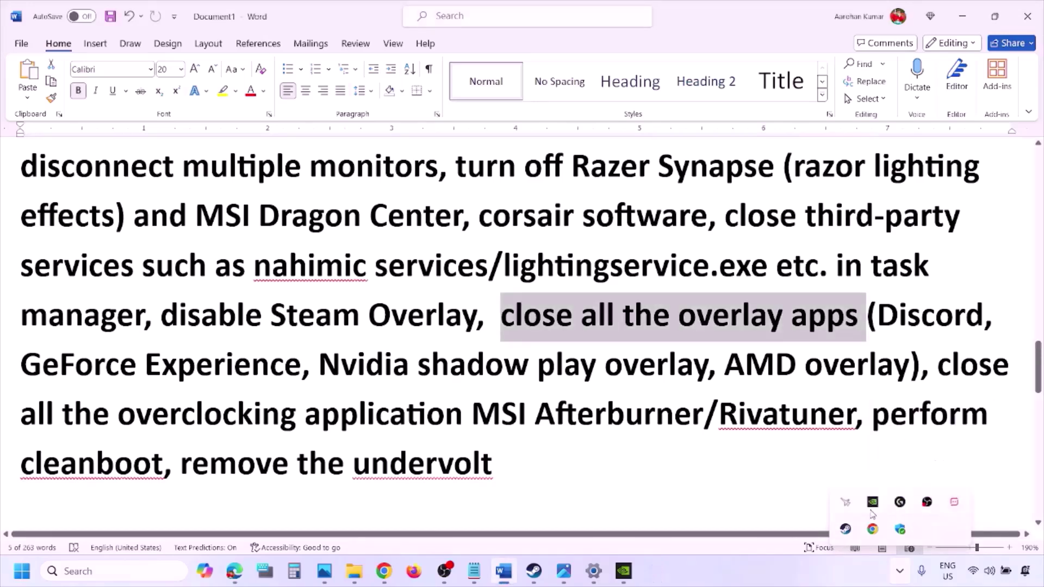
{"action": "right_click", "coordinate": [871, 509]}
{"action": "left_click", "coordinate": [909, 504]}
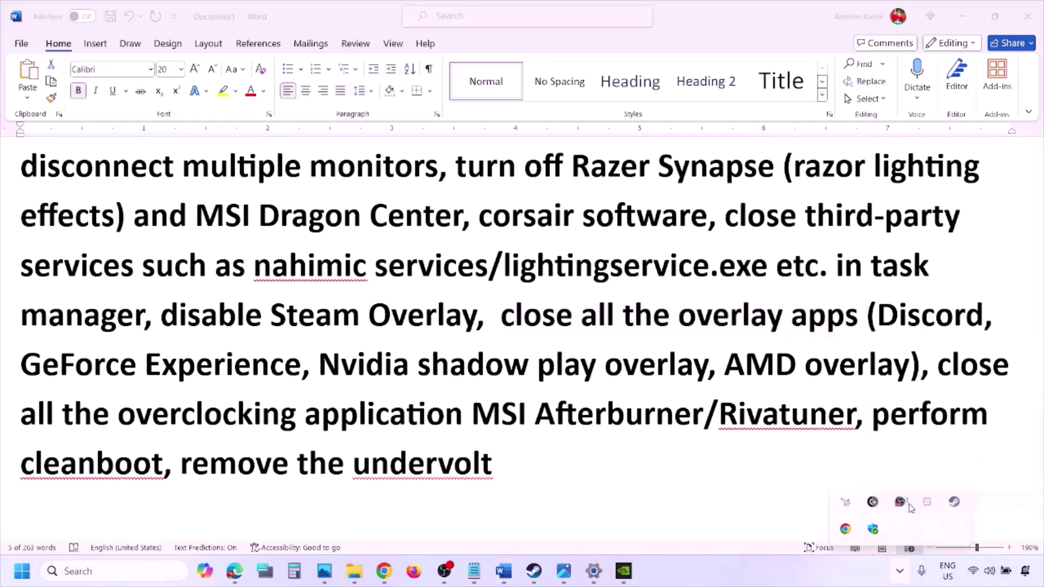
{"action": "right_click", "coordinate": [871, 504]}
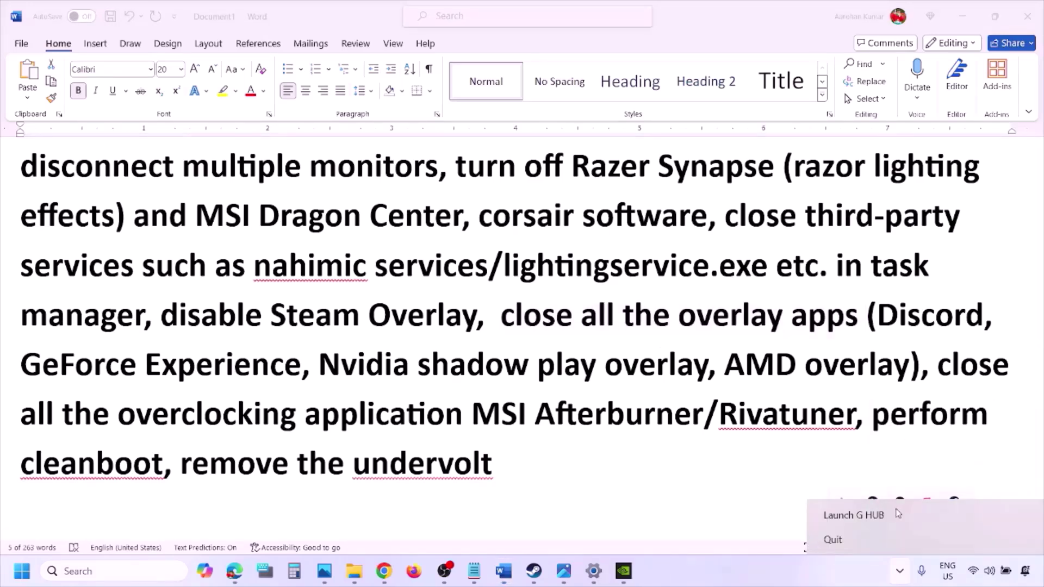
{"action": "left_click", "coordinate": [863, 539]}
- Mark "close all the overlay apps" again and quit the pink-icon background app from the system tray
{"action": "left_click_drag", "start_coordinate": [501, 315], "coordinate": [864, 315]}
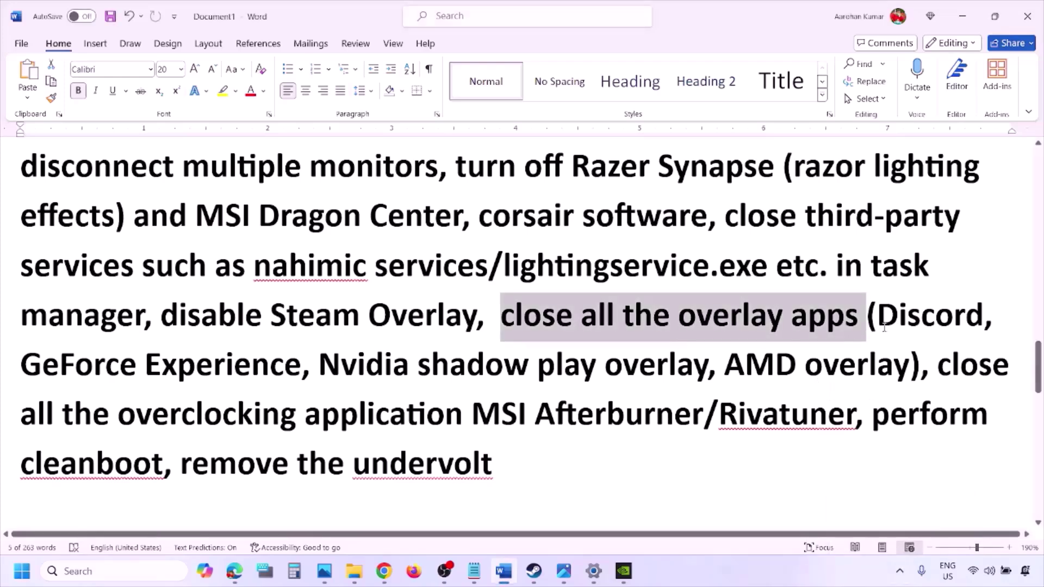
{"action": "left_click", "coordinate": [899, 571]}
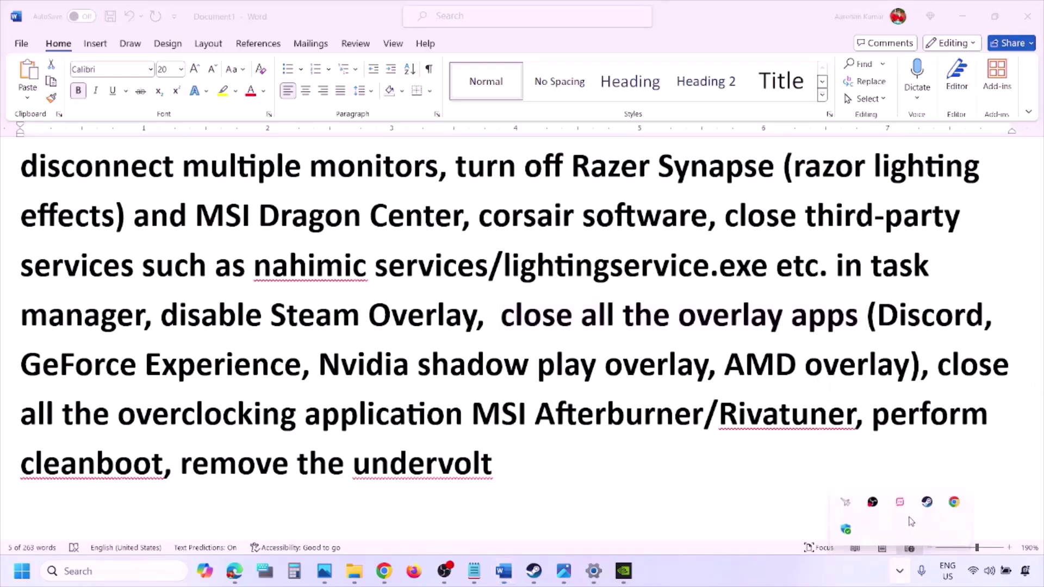
{"action": "right_click", "coordinate": [899, 507]}
{"action": "left_click", "coordinate": [925, 496]}
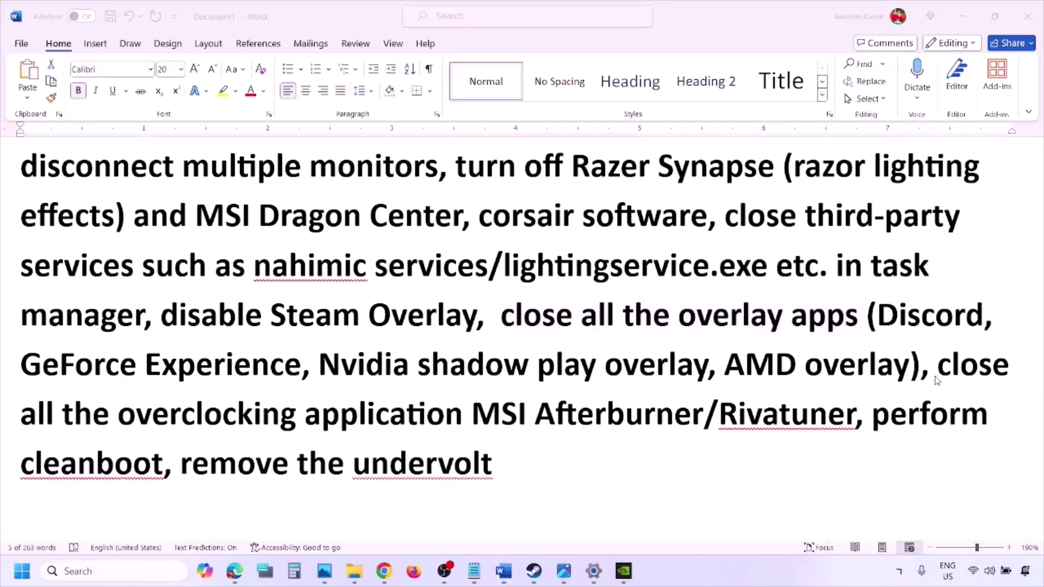
- Mark the Step 9 text on overclocking applications, exit MSI Afterburner from the system tray, and mark "Rivatuner"
{"action": "left_click_drag", "start_coordinate": [941, 368], "coordinate": [501, 416]}
{"action": "left_click", "coordinate": [899, 572]}
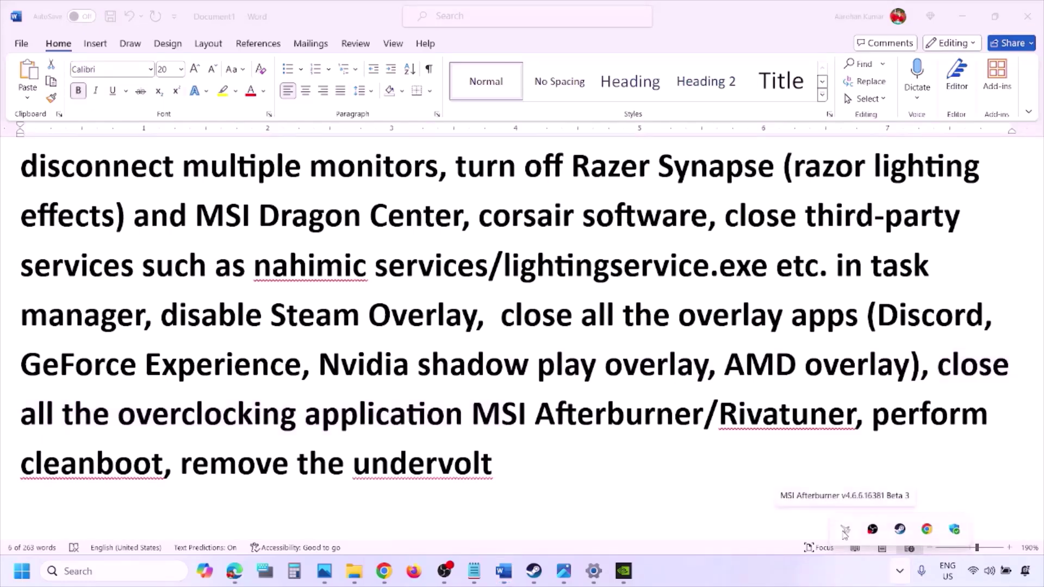
{"action": "right_click", "coordinate": [845, 532]}
{"action": "left_click", "coordinate": [875, 523]}
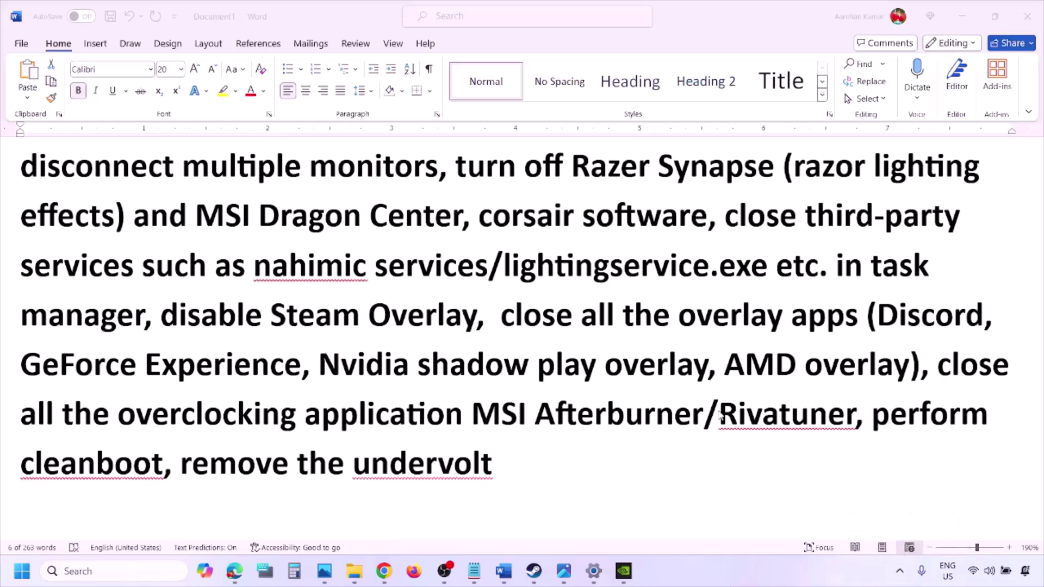
{"action": "left_click_drag", "start_coordinate": [719, 413], "coordinate": [827, 416]}
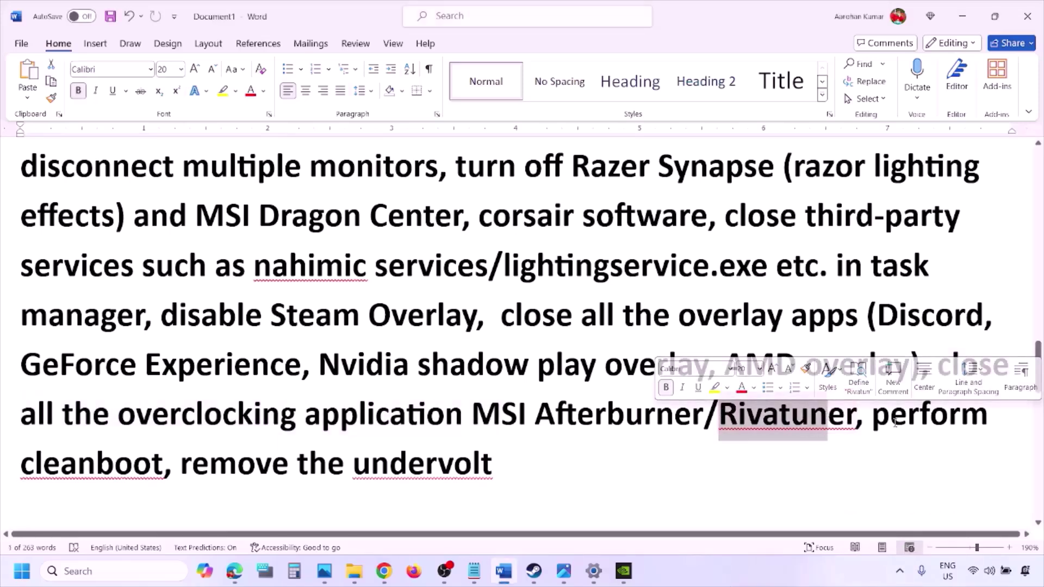
- Mark the clean boot instruction, open System Configuration, hide all Microsoft services in the services list, and confirm the dialog
{"action": "left_click_drag", "start_coordinate": [871, 414], "coordinate": [960, 416]}
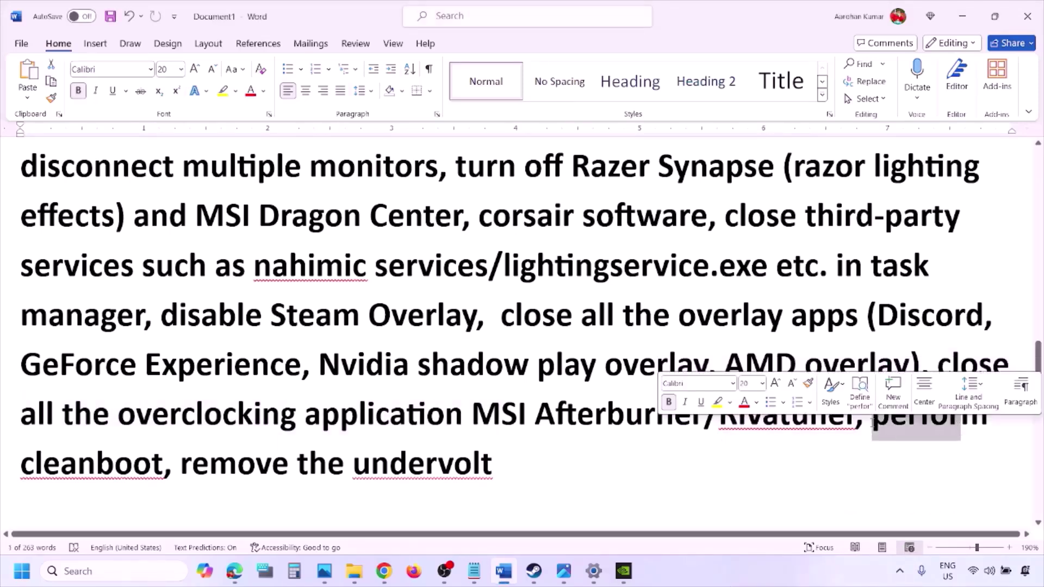
{"action": "left_click", "coordinate": [78, 566]}
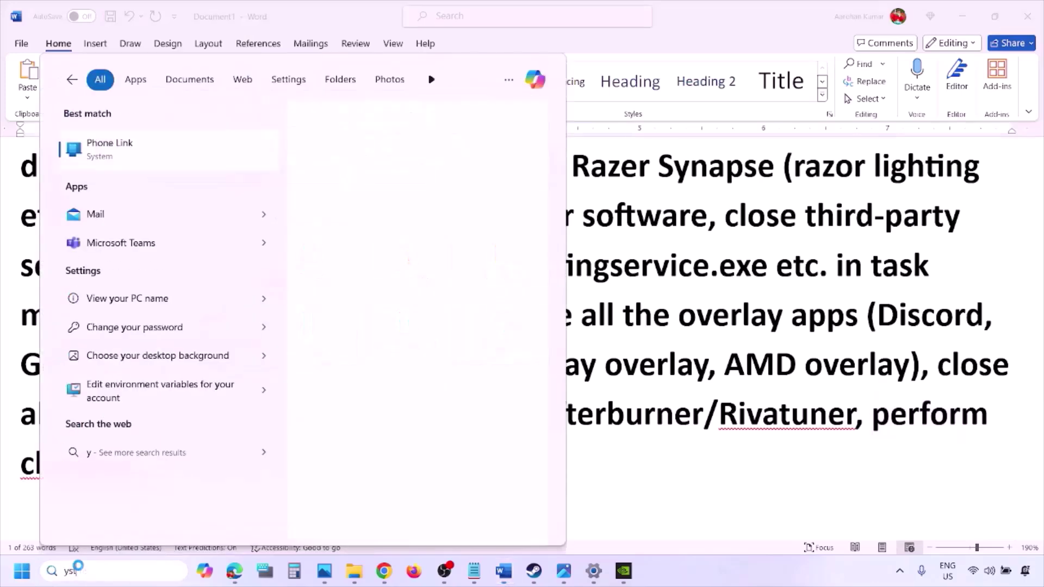
{"action": "type", "text": "ystem"}
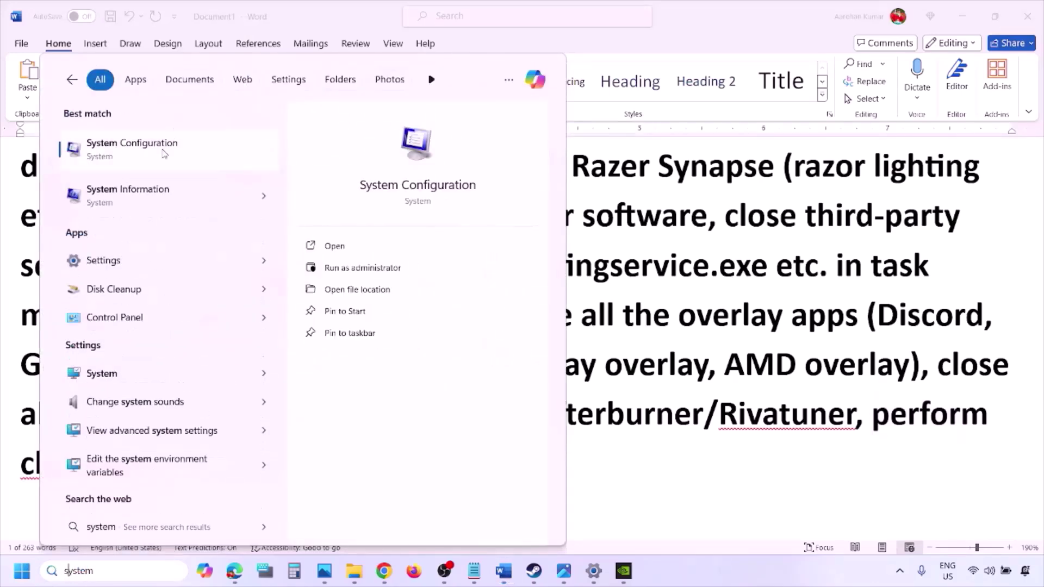
{"action": "left_click", "coordinate": [164, 154]}
{"action": "left_click", "coordinate": [420, 179]}
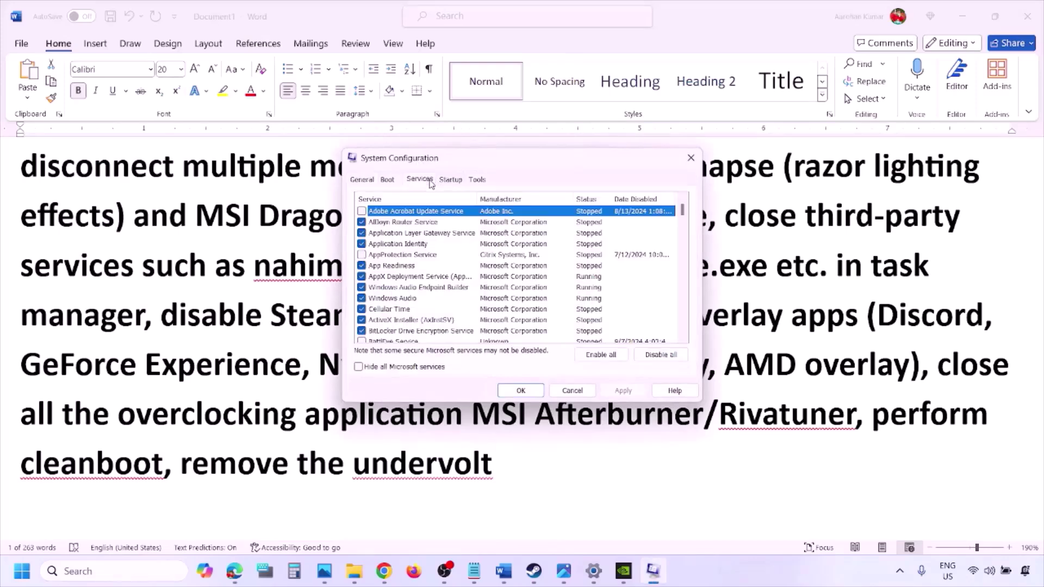
{"action": "left_click", "coordinate": [358, 368]}
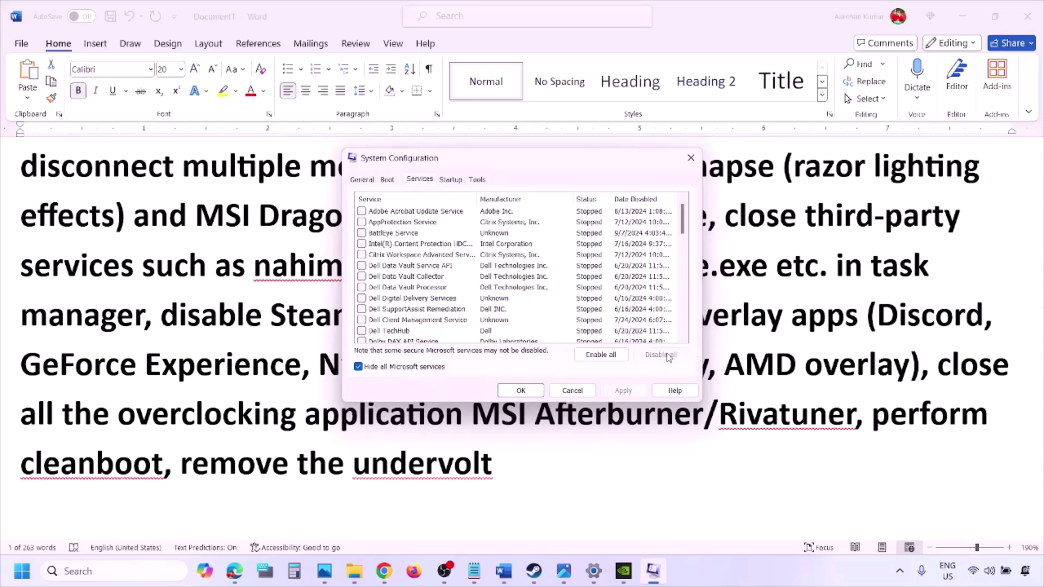
{"action": "left_click", "coordinate": [523, 390]}
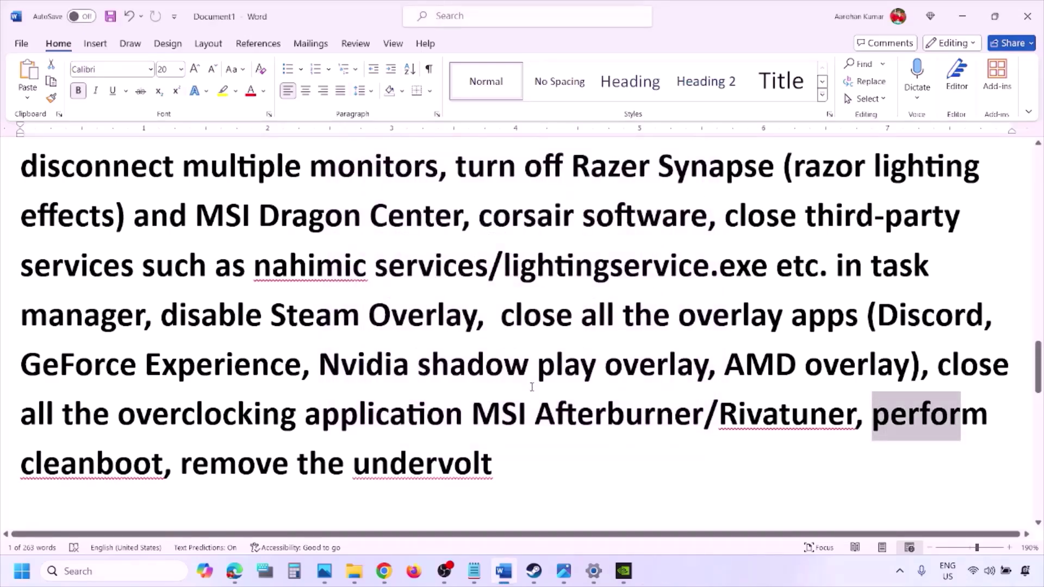
- Mark "remove the undervolt" in the document and go to the Step 10 heading on increasing the virtual memory
{"action": "left_click_drag", "start_coordinate": [181, 463], "coordinate": [483, 458]}
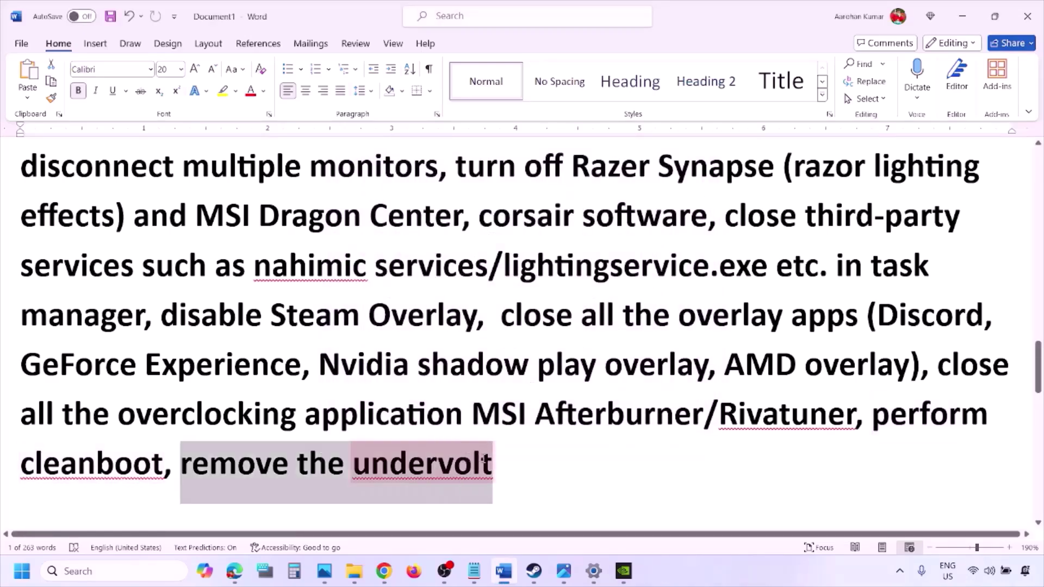
{"action": "left_click", "coordinate": [652, 463]}
{"action": "scroll", "coordinate": [653, 463], "scroll_direction": "down", "scroll_amount": 5}
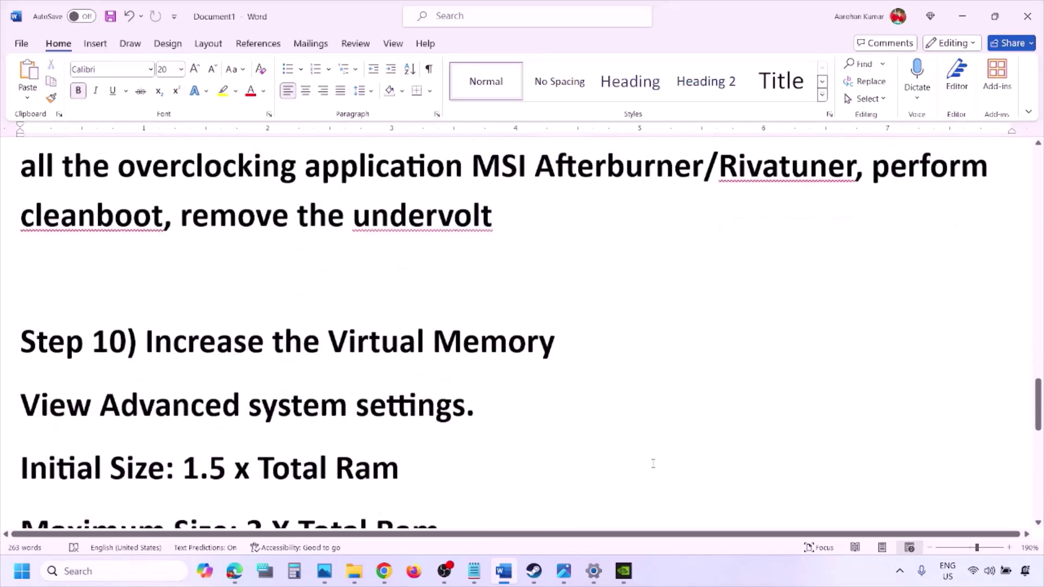
{"action": "left_click_drag", "start_coordinate": [176, 306], "coordinate": [558, 306]}
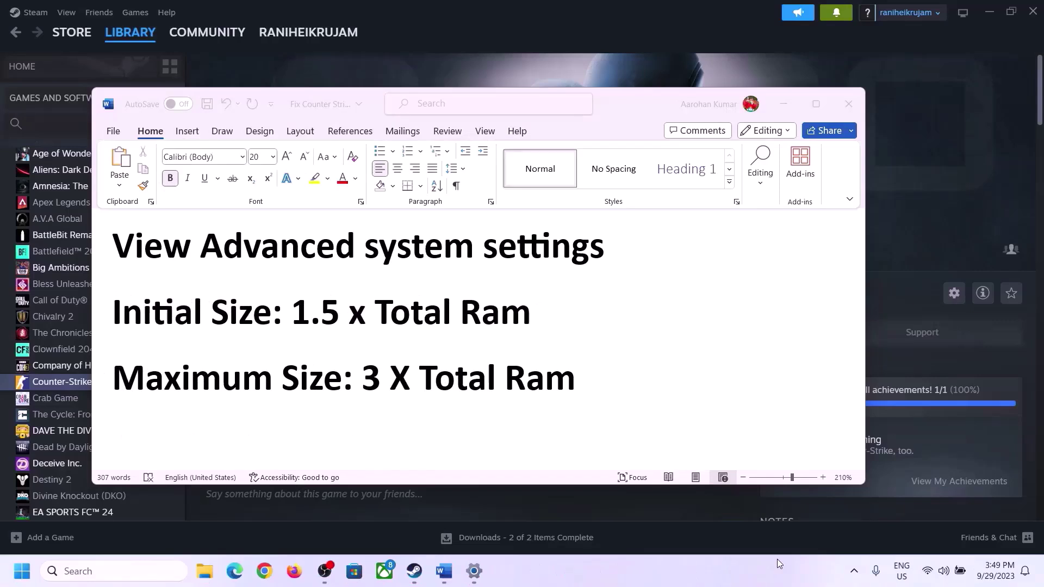
- Copy "View Advanced system settings" from the document, search Windows for it, and open the matching Control Panel entry
{"action": "left_click", "coordinate": [151, 253]}
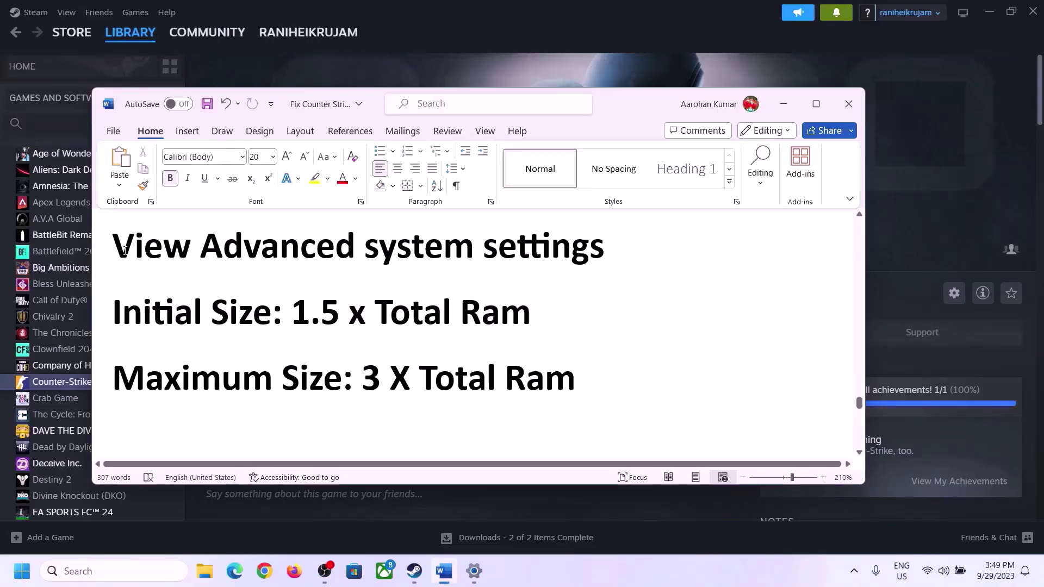
{"action": "left_click_drag", "start_coordinate": [124, 251], "coordinate": [562, 274]}
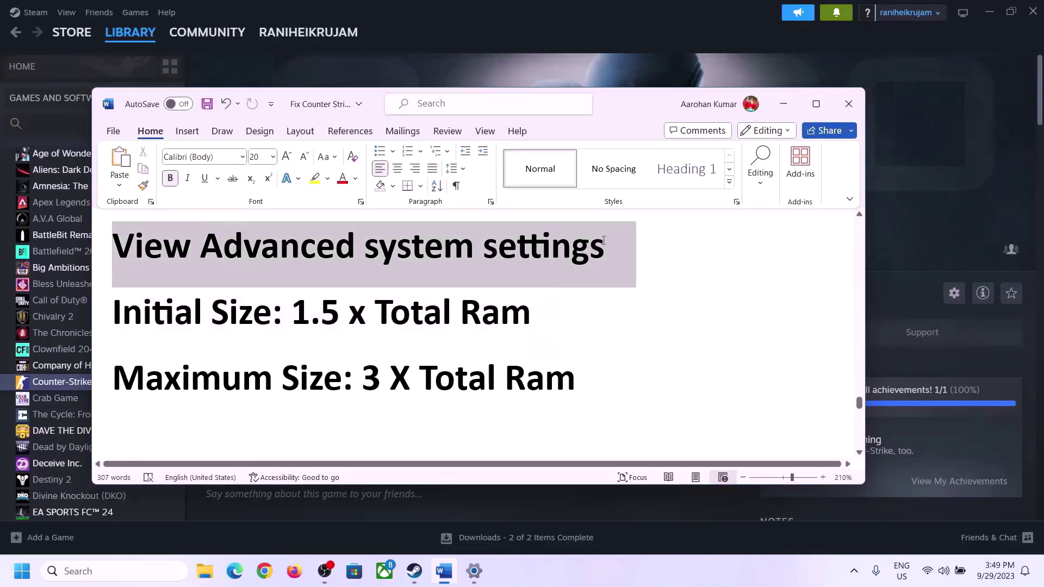
{"action": "key", "text": "ctrl+c"}
{"action": "left_click", "coordinate": [123, 570]}
{"action": "key", "text": "ctrl+v"}
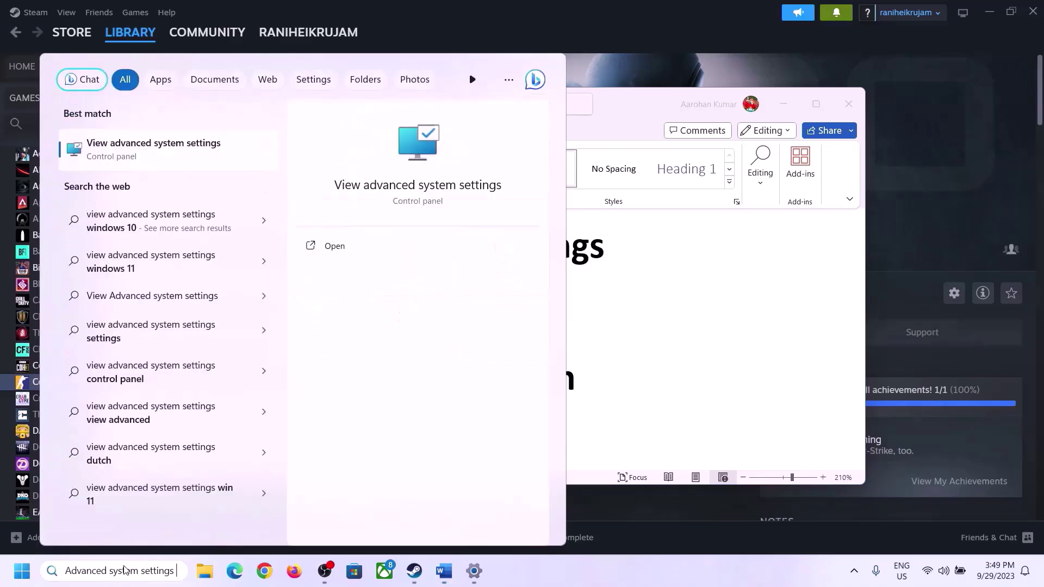
{"action": "left_click", "coordinate": [146, 158]}
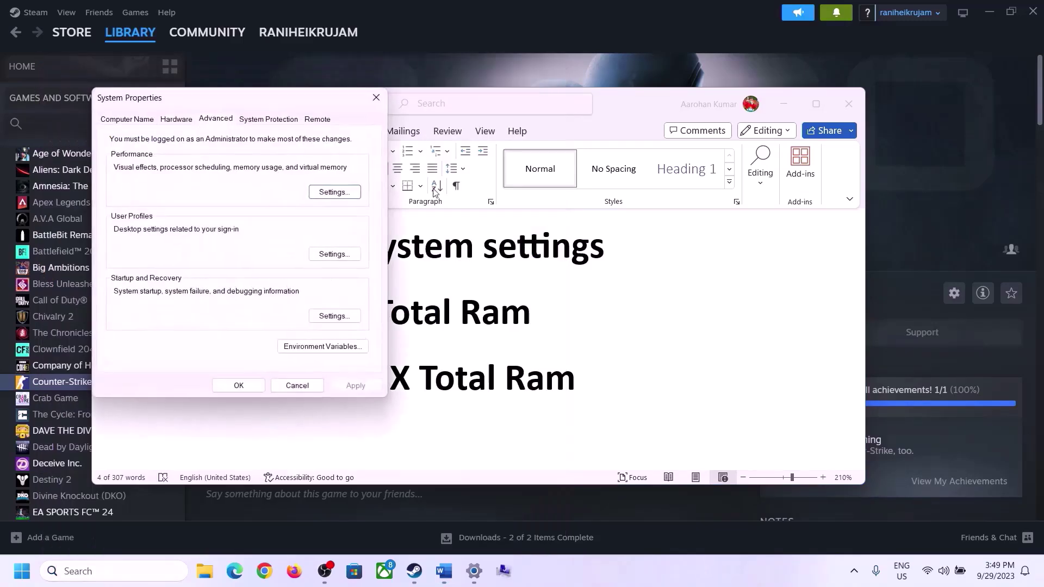
- Open the Virtual Memory settings, turn off automatic paging file management, and choose a custom size for drive C:
{"action": "left_click_drag", "start_coordinate": [216, 102], "coordinate": [466, 184]}
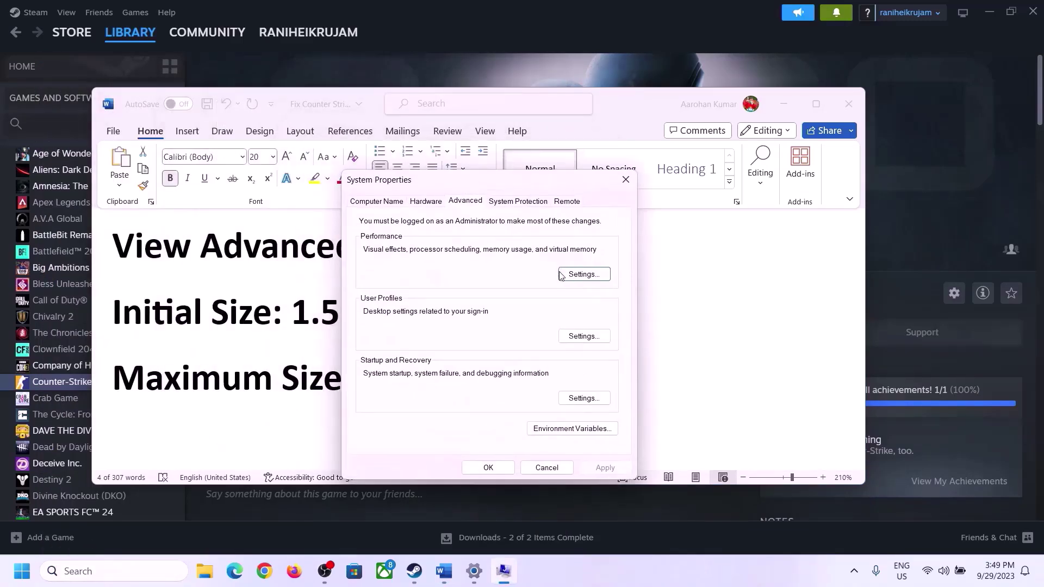
{"action": "left_click", "coordinate": [584, 276]}
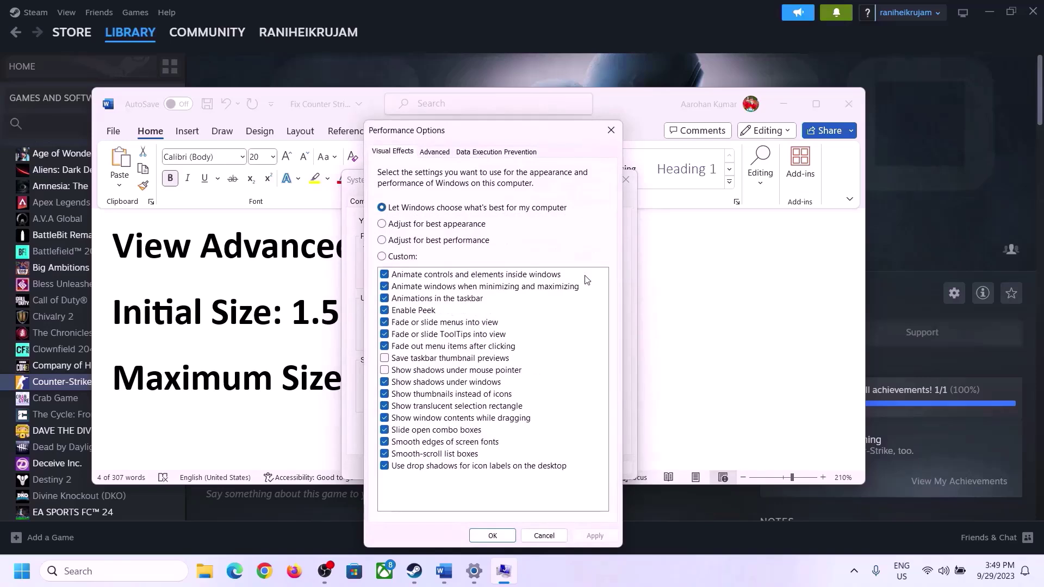
{"action": "left_click", "coordinate": [439, 156]}
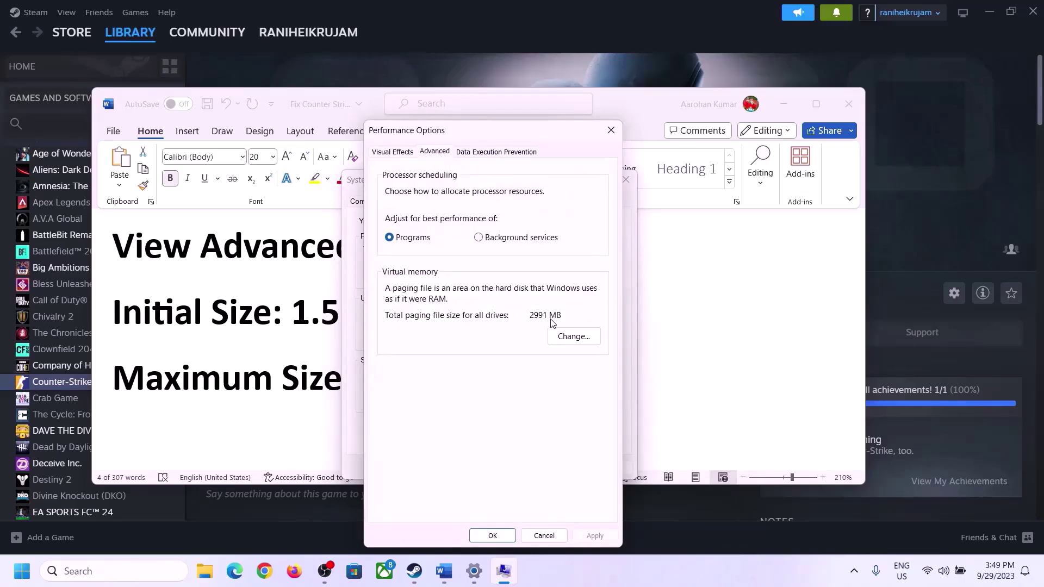
{"action": "left_click", "coordinate": [579, 338]}
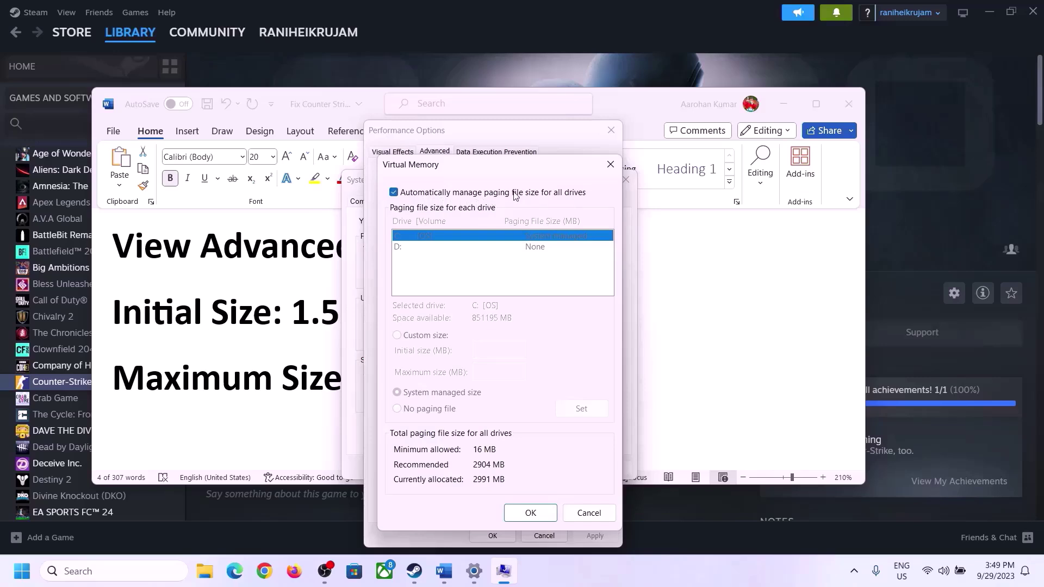
{"action": "left_click", "coordinate": [394, 193]}
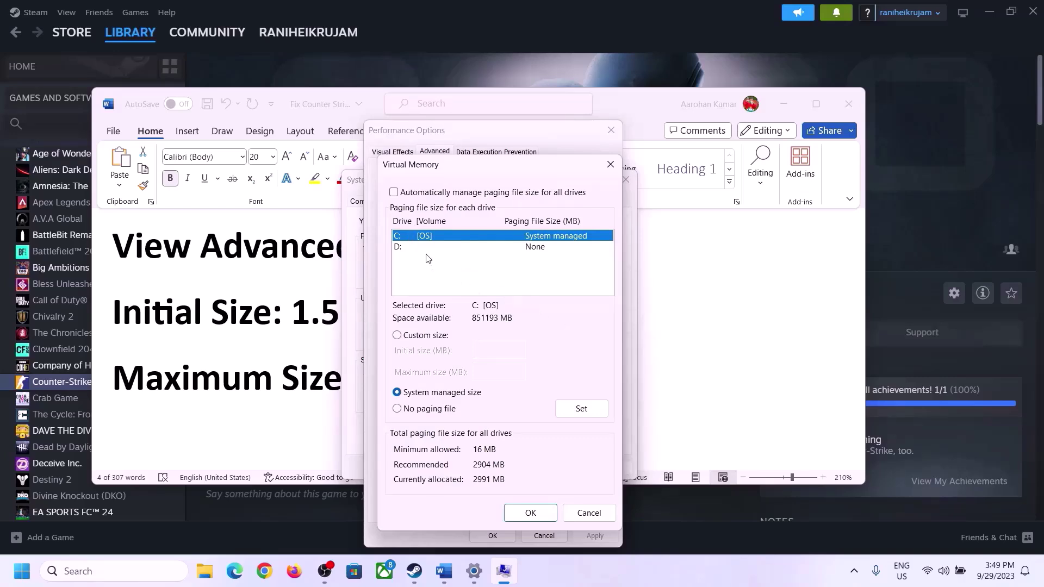
{"action": "left_click", "coordinate": [397, 336]}
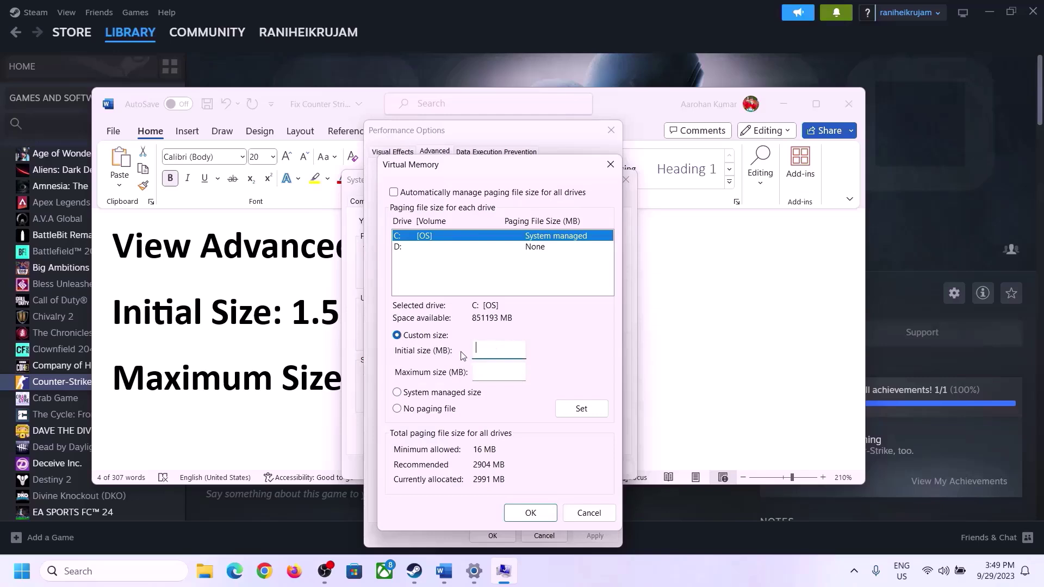
- Mark the initial size formula "1.5 x Total Ram" in the document and find the installed RAM on the Settings About page
{"action": "key", "text": "alt+Tab"}
{"action": "left_click_drag", "start_coordinate": [298, 311], "coordinate": [484, 324]}
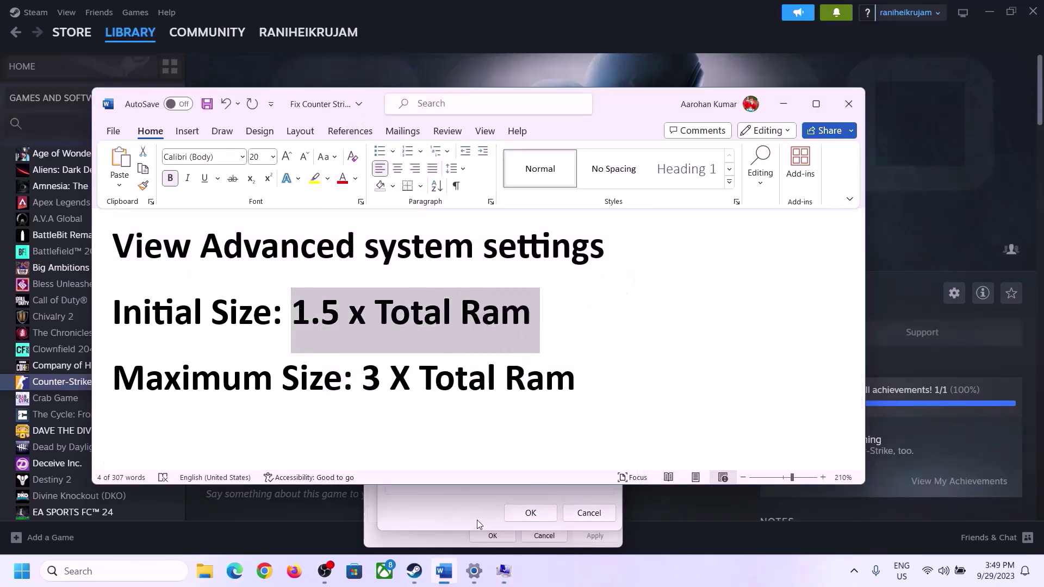
{"action": "left_click", "coordinate": [475, 572]}
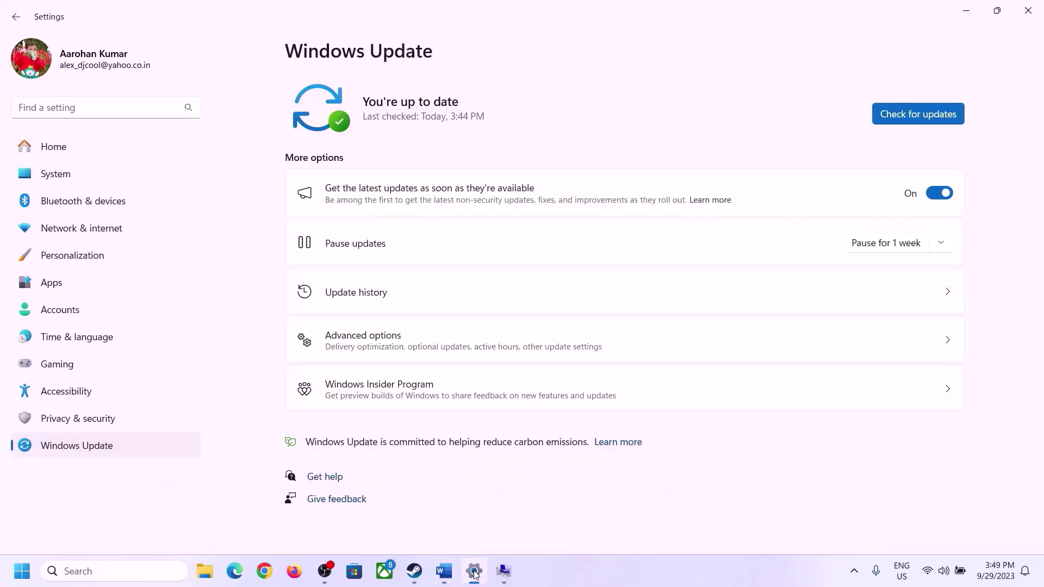
{"action": "left_click", "coordinate": [46, 175]}
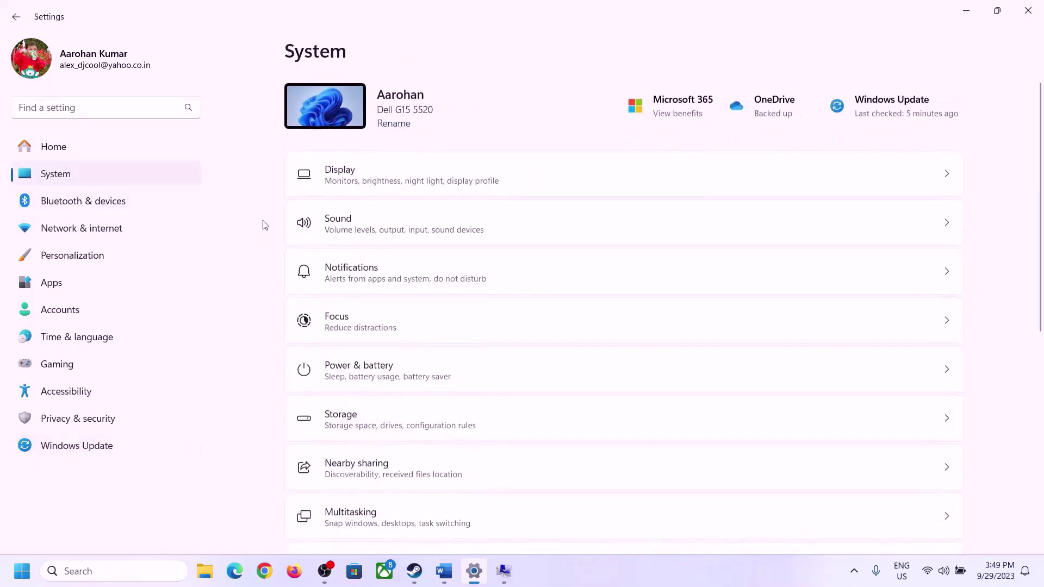
{"action": "scroll", "coordinate": [383, 421], "scroll_direction": "down", "scroll_amount": 8}
{"action": "left_click", "coordinate": [362, 504]}
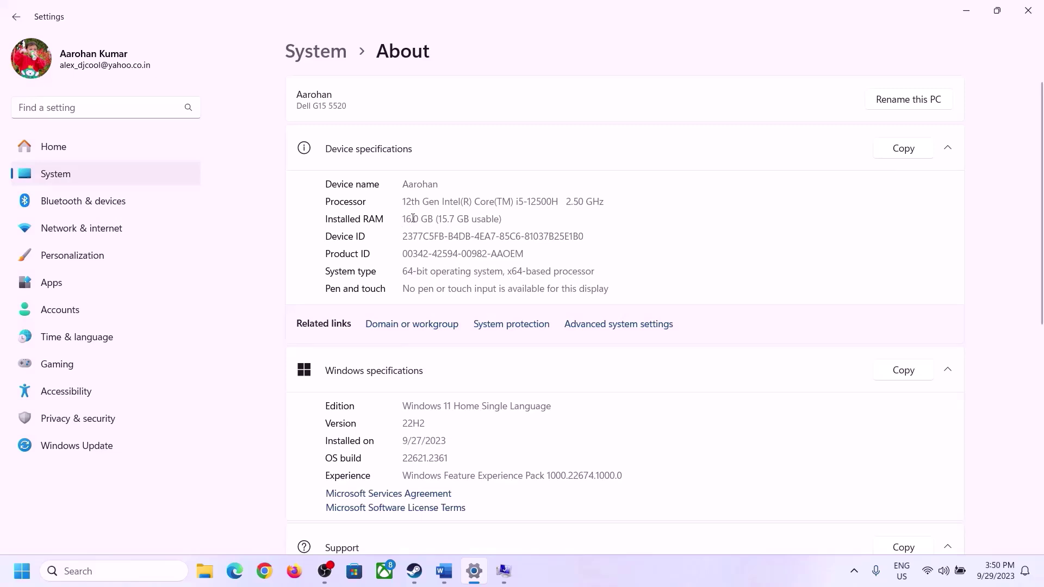
{"action": "left_click_drag", "start_coordinate": [413, 218], "coordinate": [397, 218]}
{"action": "left_click", "coordinate": [419, 220]}
{"action": "left_click_drag", "start_coordinate": [415, 218], "coordinate": [398, 213]}
- Launch Calculator with the calc command, place it beside the Virtual Memory dialog, and review the initial size formula in the document
{"action": "left_click", "coordinate": [501, 571]}
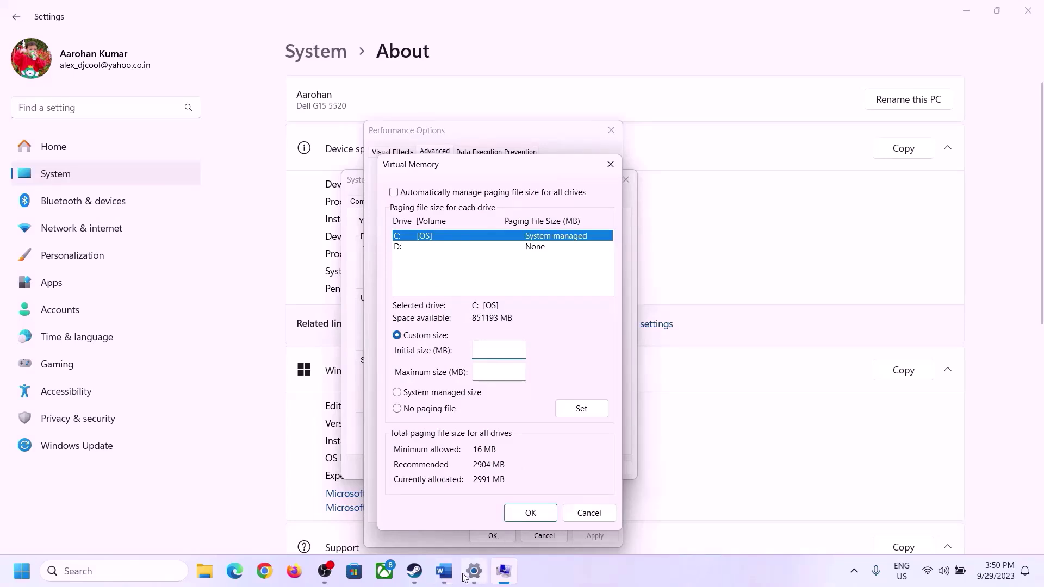
{"action": "mouse_move", "coordinate": [473, 571]}
{"action": "key", "text": "super+r"}
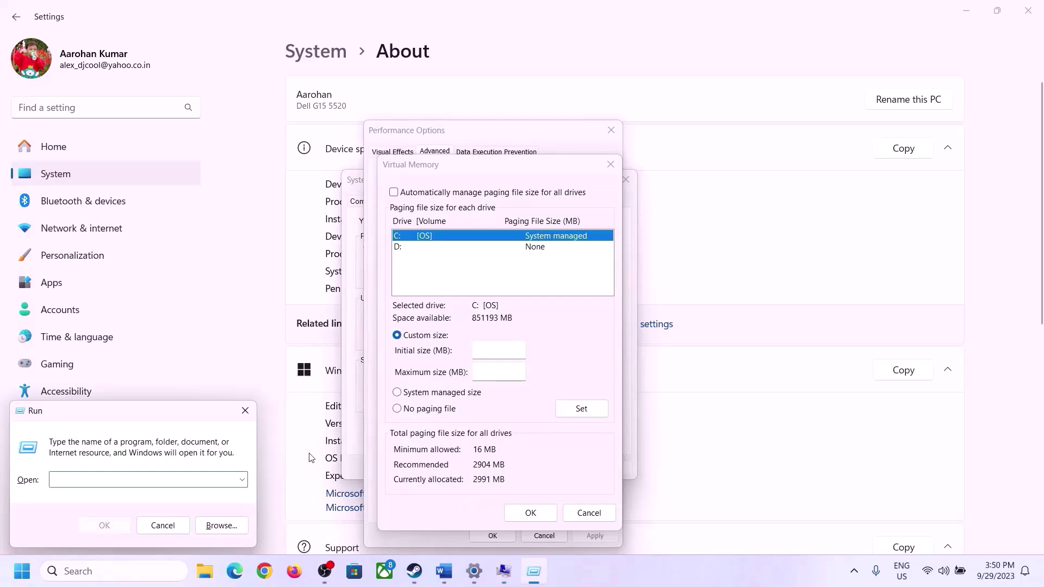
{"action": "type", "text": "calc"}
{"action": "left_click", "coordinate": [103, 525]}
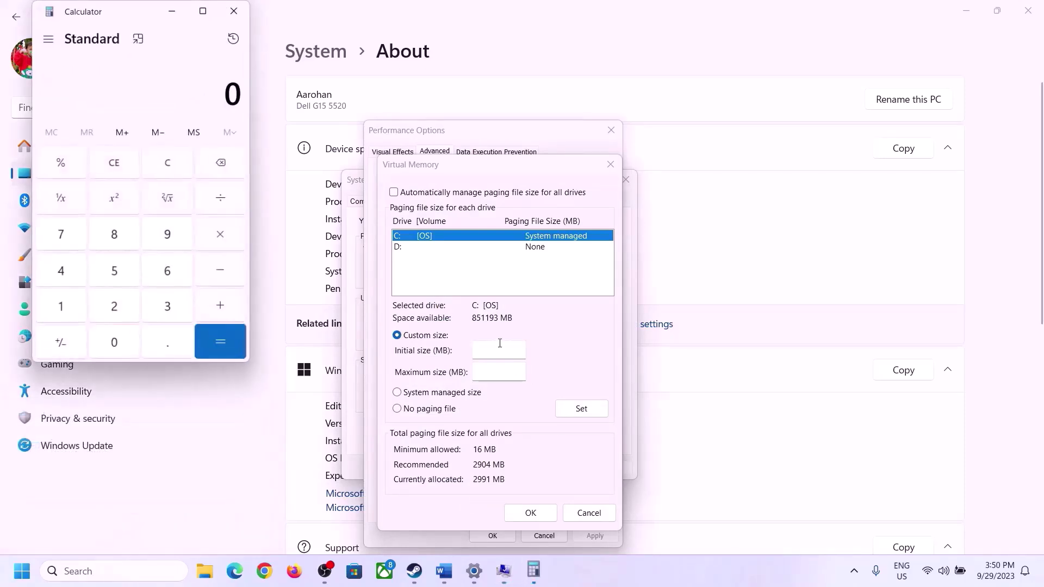
{"action": "left_click_drag", "start_coordinate": [131, 13], "coordinate": [759, 183]}
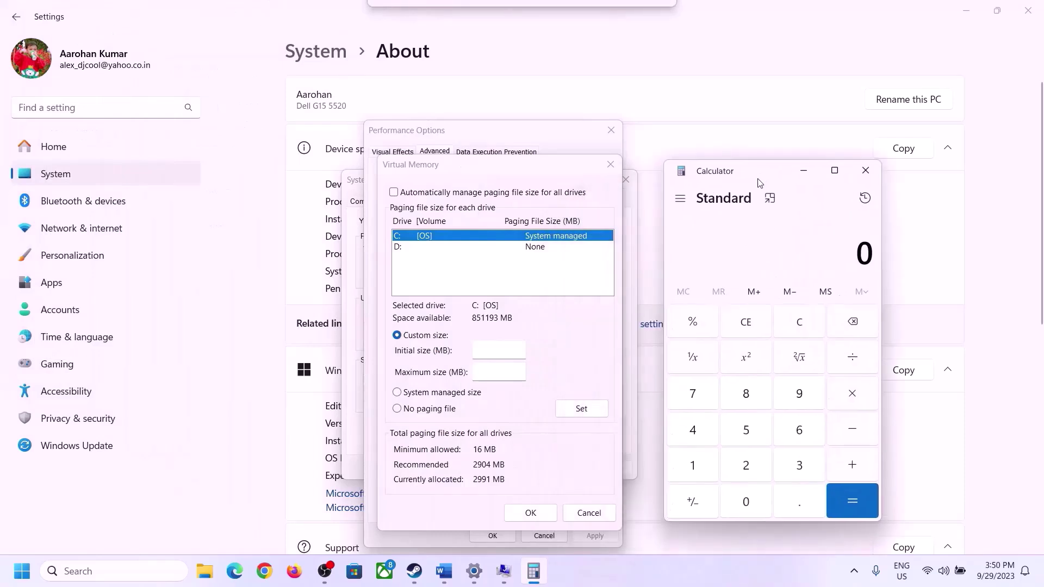
{"action": "left_click", "coordinate": [443, 581]}
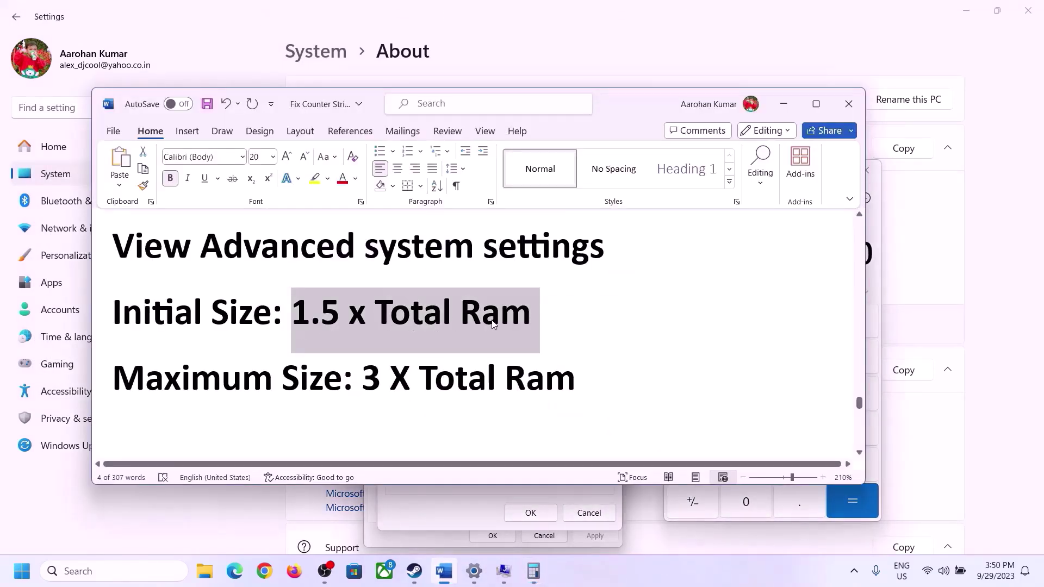
{"action": "left_click", "coordinate": [534, 571]}
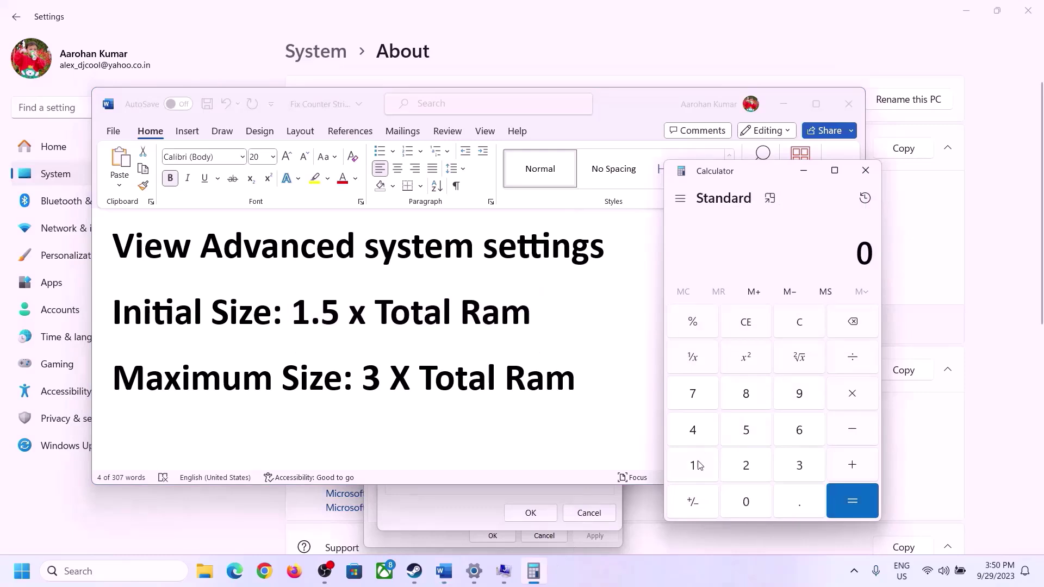
{"action": "left_click", "coordinate": [696, 466]}
{"action": "left_click", "coordinate": [795, 435]}
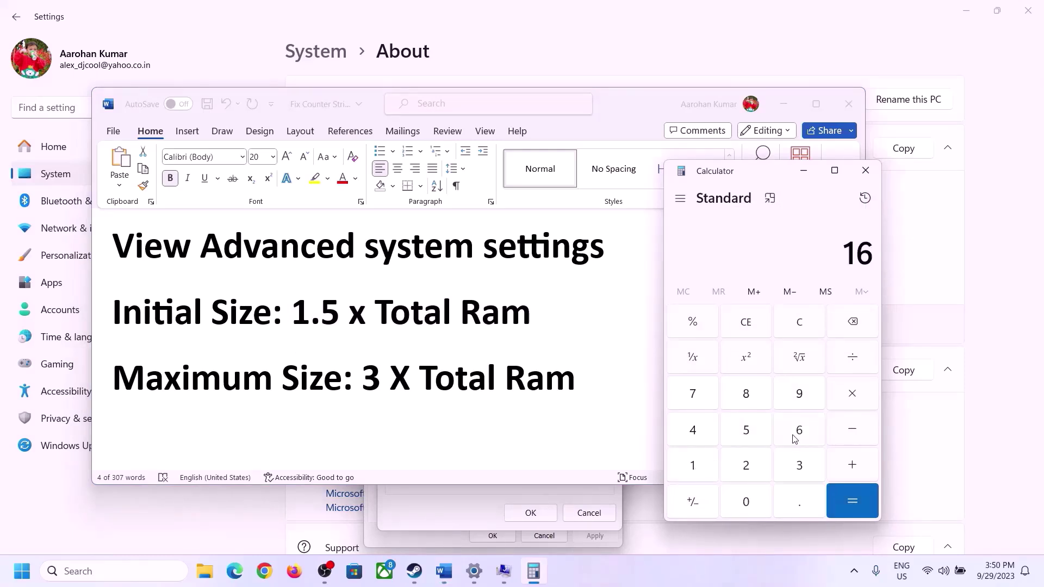
{"action": "left_click", "coordinate": [802, 334]}
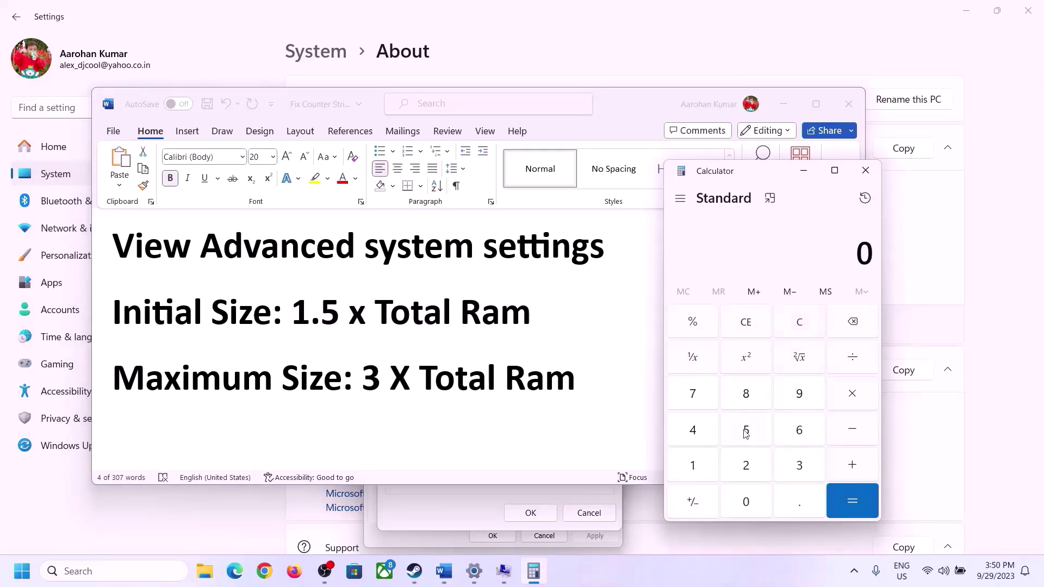
- Calculate 16 × 1024 to convert the installed RAM from GB to MB
{"action": "left_click", "coordinate": [700, 466]}
{"action": "left_click", "coordinate": [783, 435]}
{"action": "left_click", "coordinate": [851, 404]}
{"action": "left_click", "coordinate": [691, 469]}
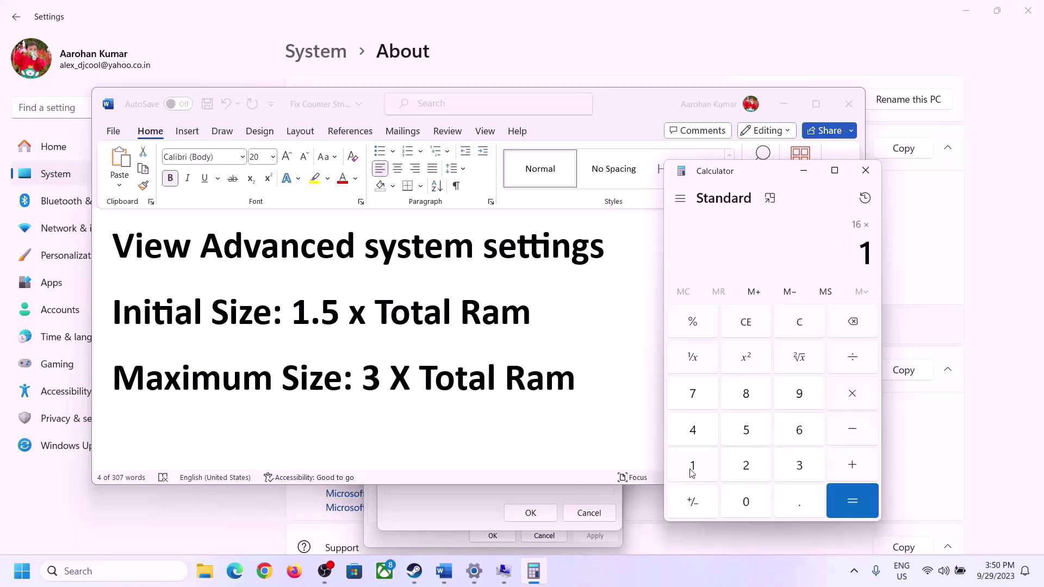
{"action": "left_click", "coordinate": [746, 505]}
{"action": "left_click", "coordinate": [745, 468]}
{"action": "left_click", "coordinate": [700, 438]}
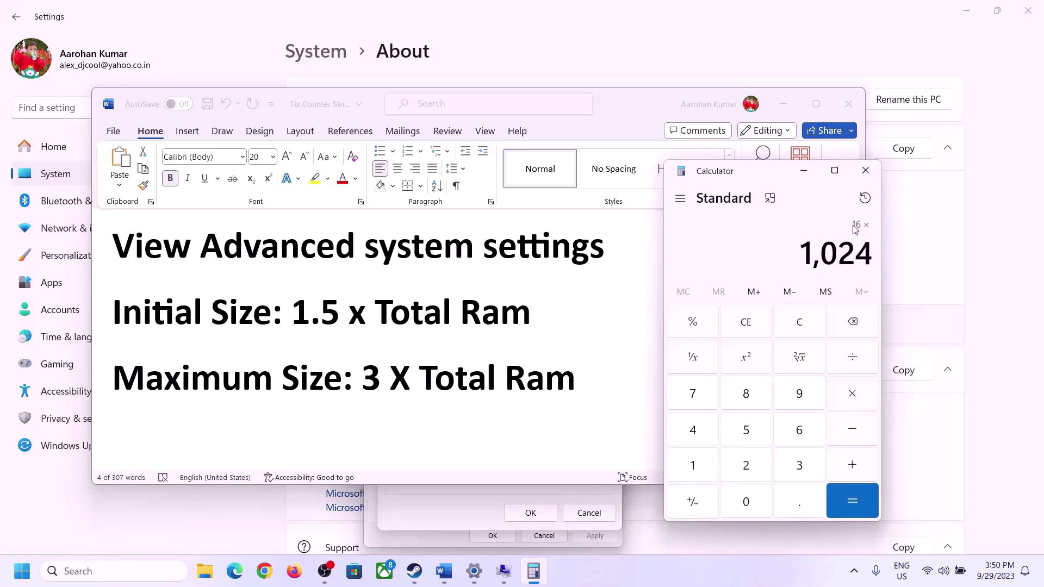
{"action": "left_click", "coordinate": [851, 501]}
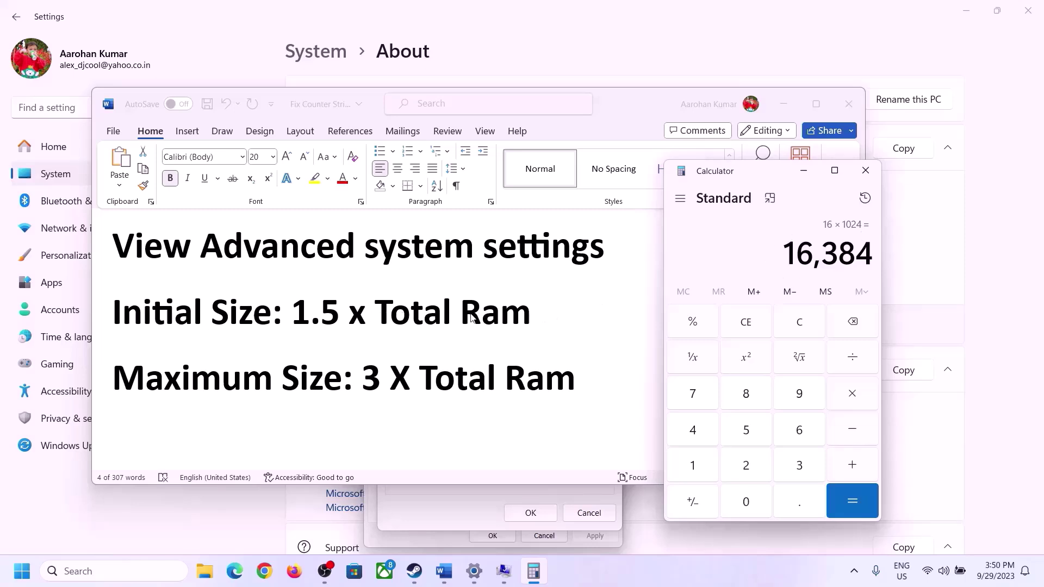
- Multiply the RAM in MB by 1.5 and set the paging file's initial size to 24576 MB
{"action": "left_click", "coordinate": [855, 400]}
{"action": "left_click", "coordinate": [708, 470]}
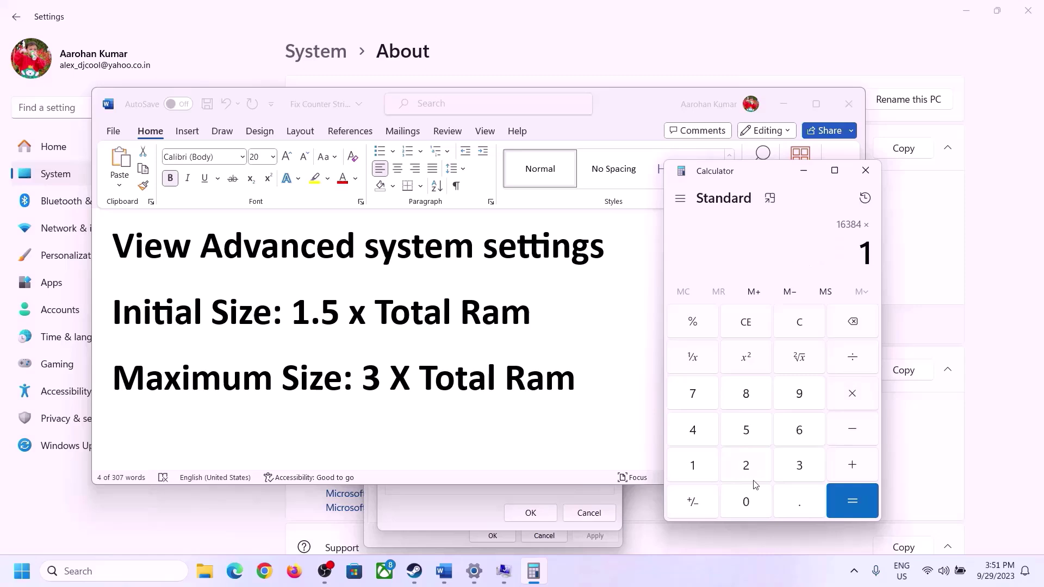
{"action": "left_click", "coordinate": [794, 511]}
{"action": "left_click", "coordinate": [749, 432]}
{"action": "left_click", "coordinate": [850, 495]}
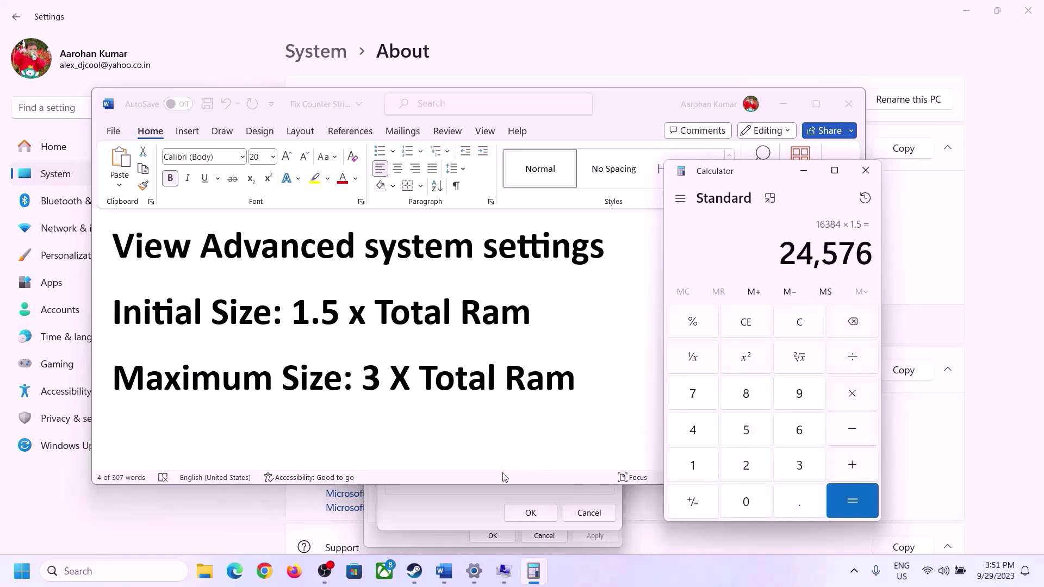
{"action": "left_click", "coordinate": [506, 490]}
{"action": "type", "text": "24576"}
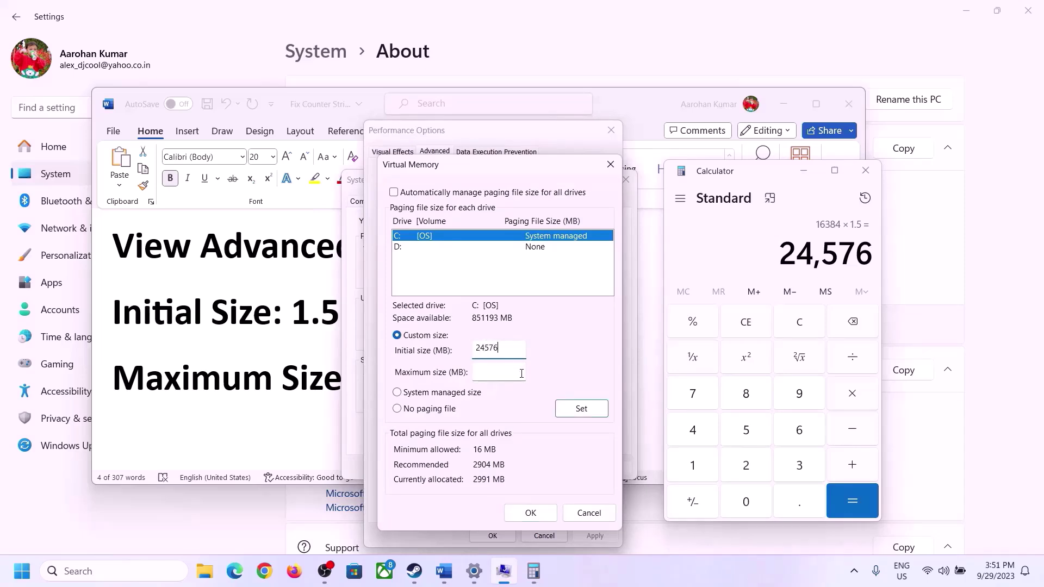
- Check the maximum size formula in the document and the installed RAM on the Settings About page, clearing Calculator in between
{"action": "left_click", "coordinate": [521, 373]}
{"action": "left_click", "coordinate": [315, 381]}
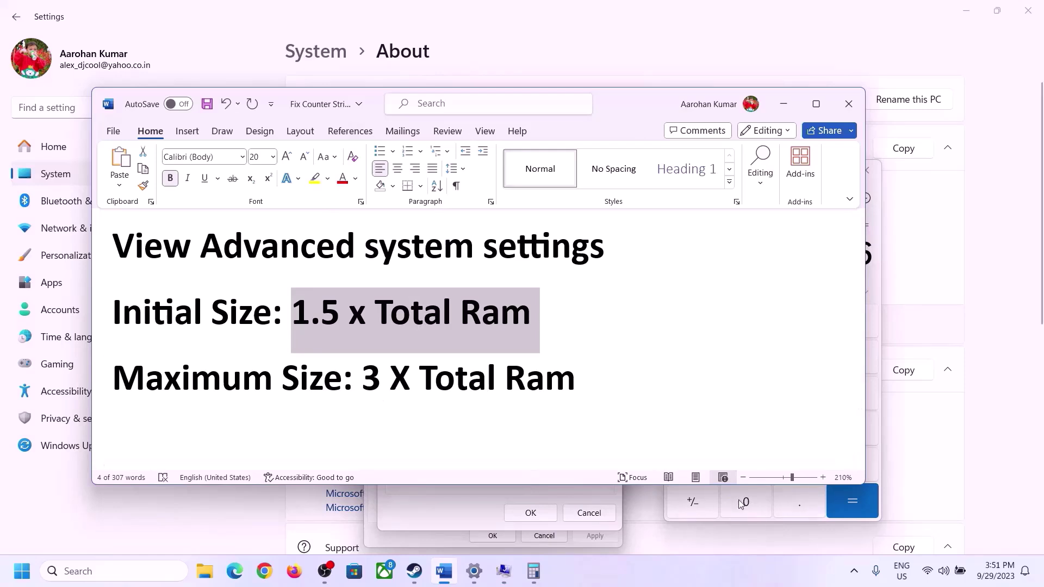
{"action": "left_click", "coordinate": [878, 288]}
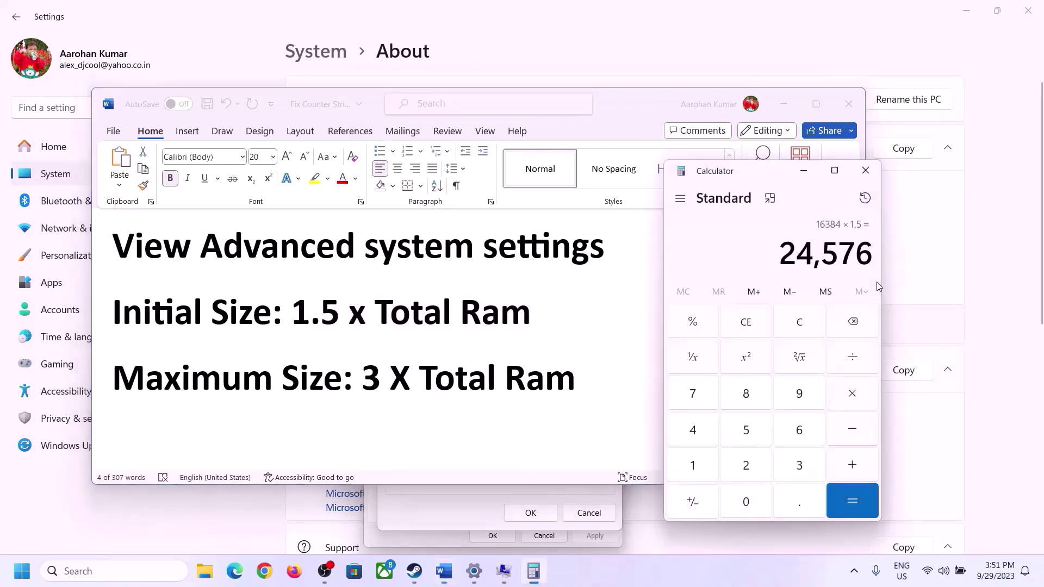
{"action": "left_click", "coordinate": [805, 322]}
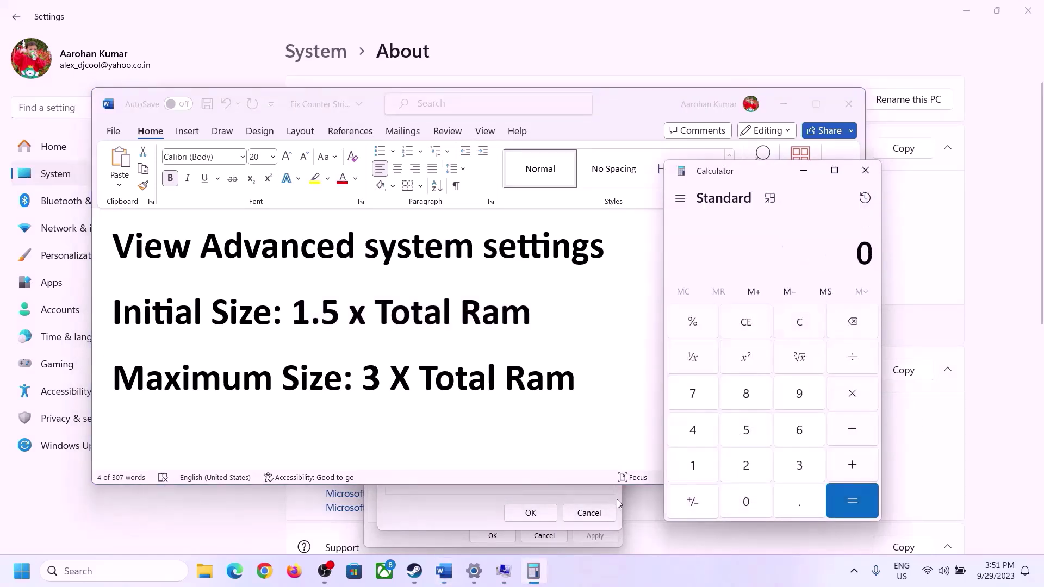
{"action": "left_click", "coordinate": [474, 571]}
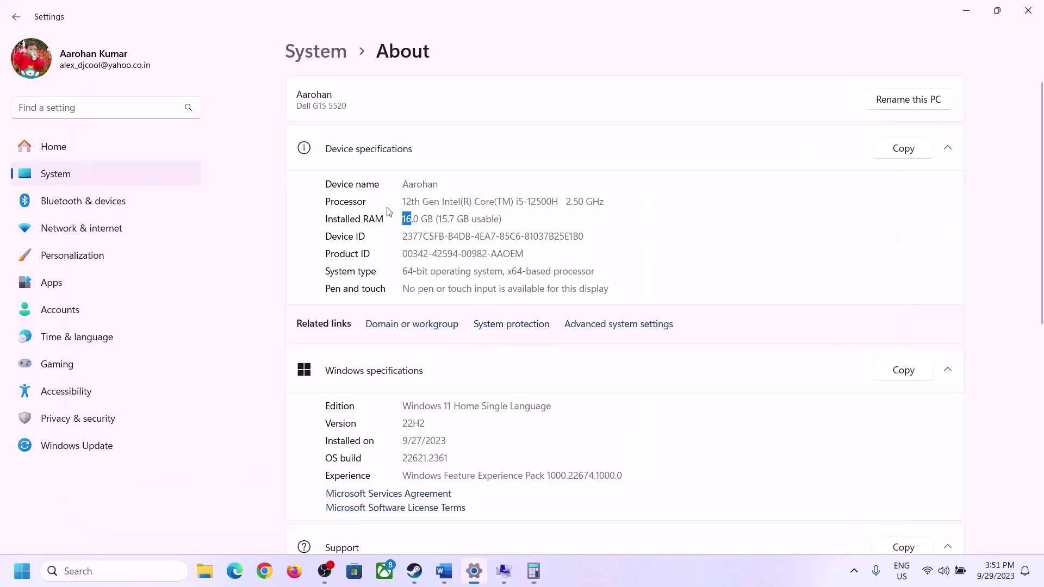
- Convert the installed RAM to MB again in Calculator by computing 16 × 1024
{"action": "left_click", "coordinate": [534, 569]}
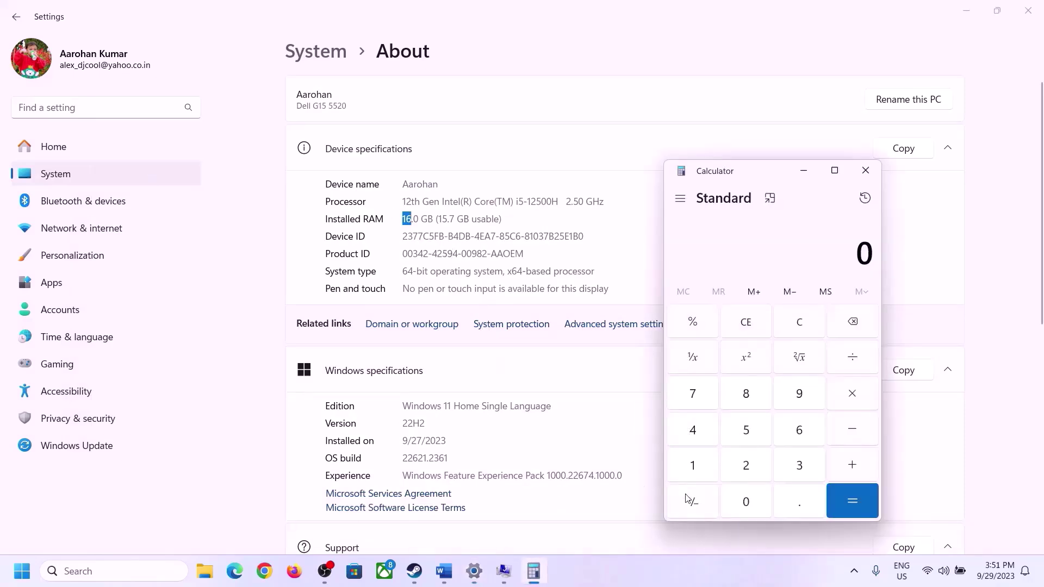
{"action": "left_click", "coordinate": [701, 463]}
{"action": "left_click", "coordinate": [795, 431]}
{"action": "left_click", "coordinate": [847, 396]}
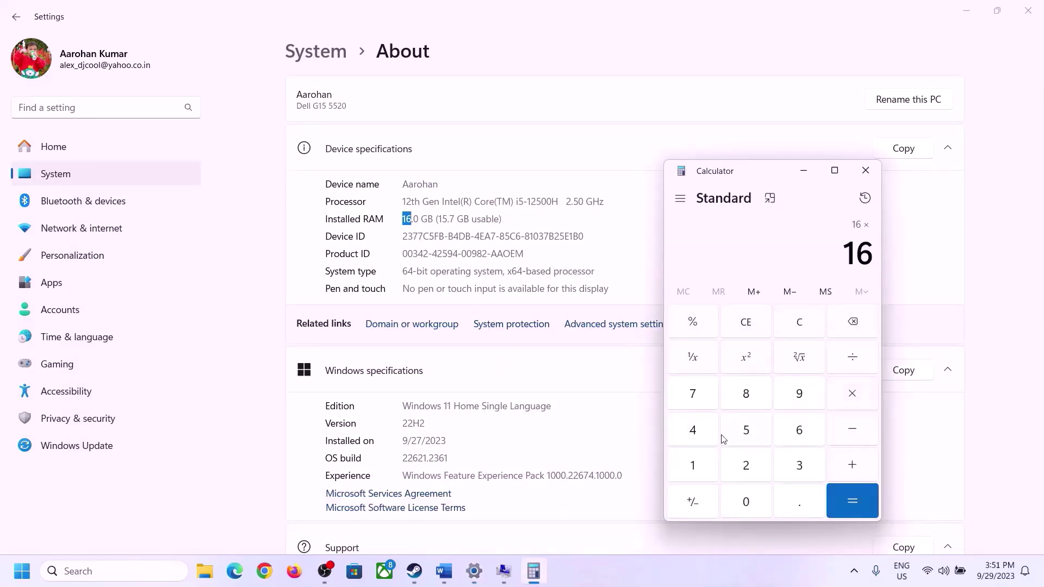
{"action": "left_click", "coordinate": [698, 459]}
{"action": "left_click", "coordinate": [738, 495]}
{"action": "left_click", "coordinate": [745, 461]}
{"action": "left_click", "coordinate": [700, 437]}
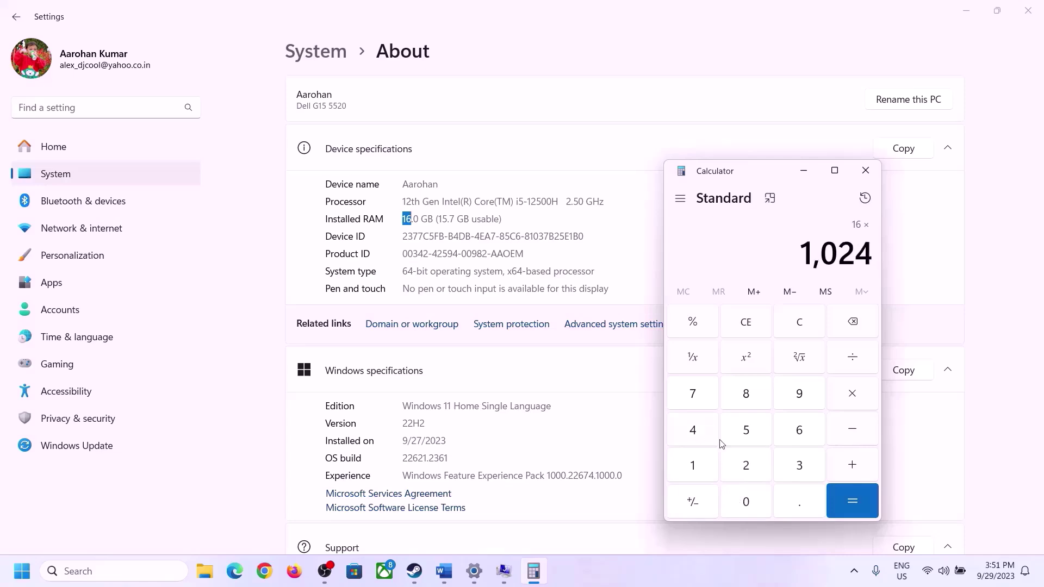
{"action": "left_click", "coordinate": [839, 510]}
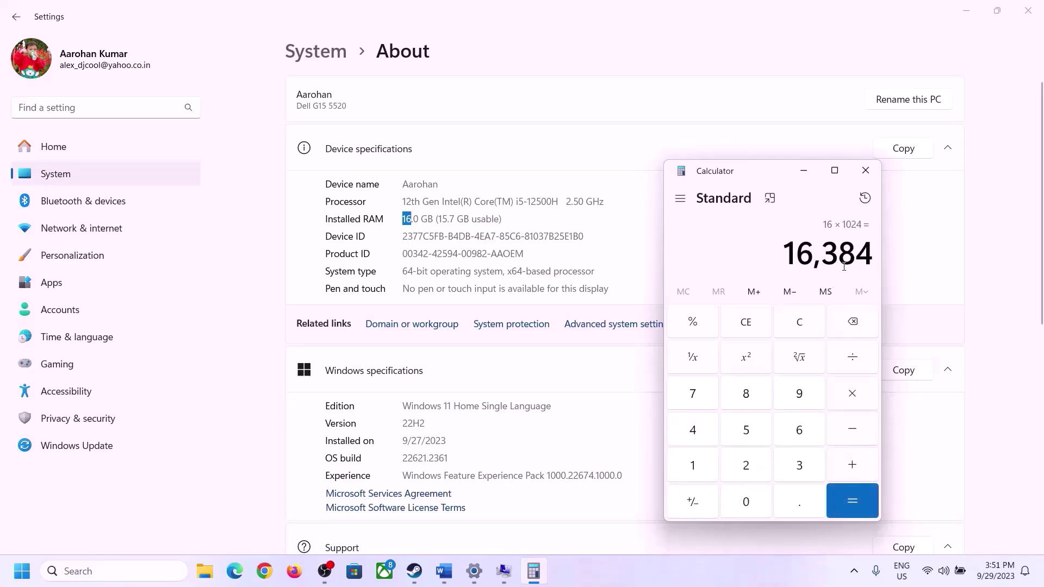
- Multiply the RAM in MB by 3, following the maximum size formula in the document
{"action": "left_click", "coordinate": [443, 571]}
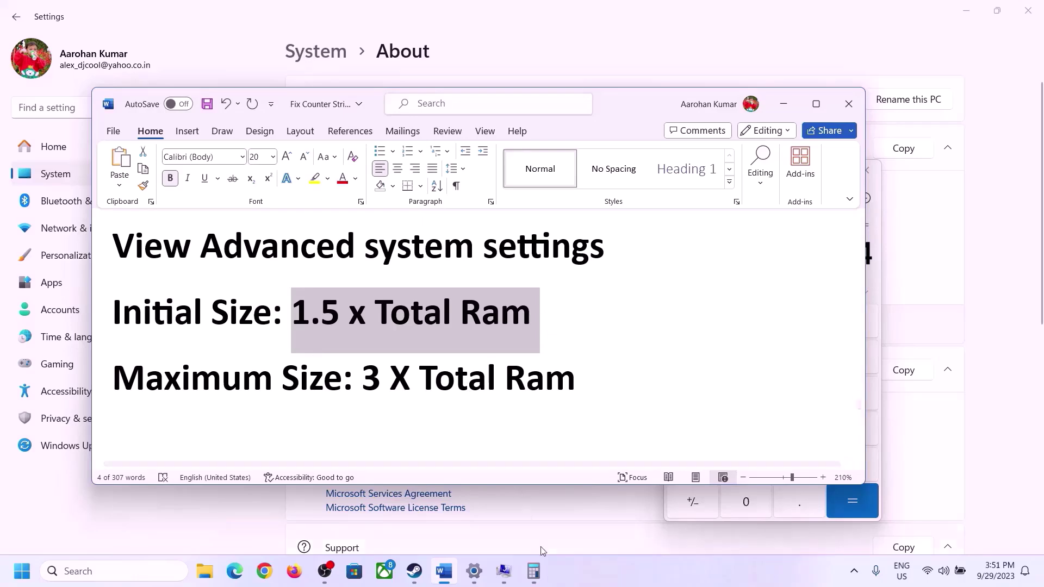
{"action": "left_click", "coordinate": [534, 571]}
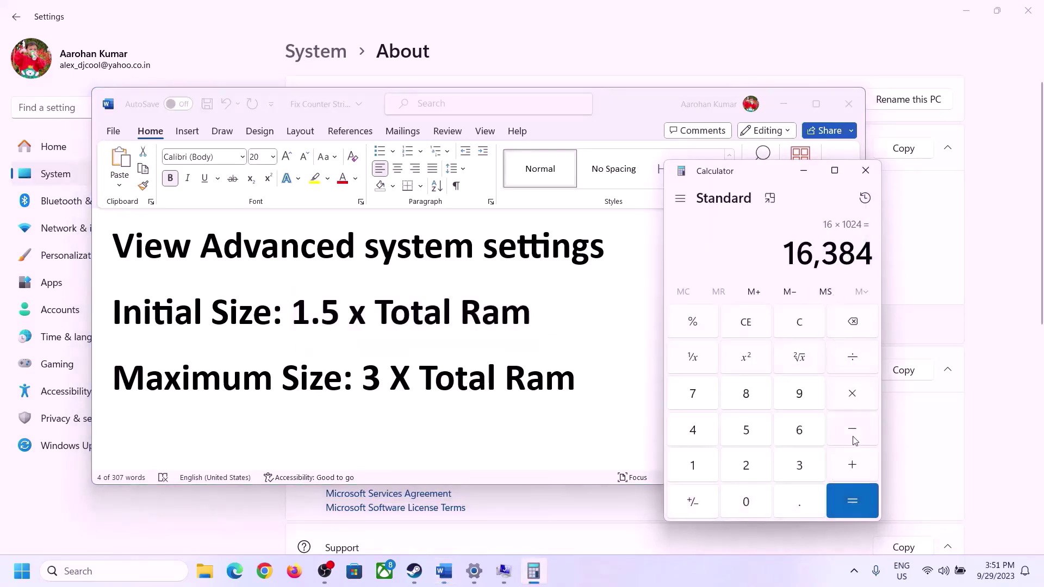
{"action": "left_click", "coordinate": [852, 397]}
{"action": "left_click", "coordinate": [789, 466]}
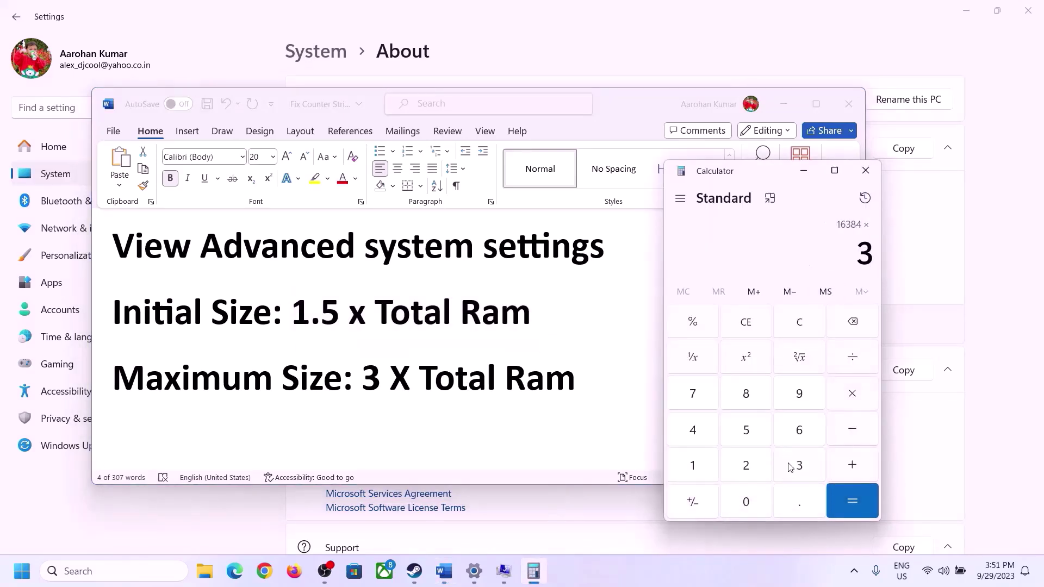
{"action": "left_click", "coordinate": [860, 498]}
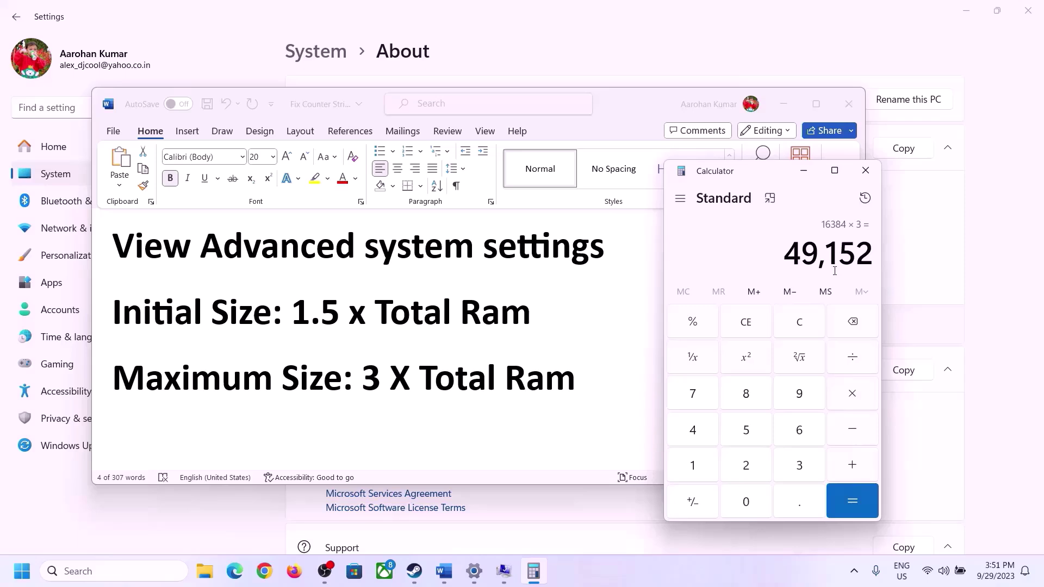
- Enter 49152 MB as the paging file's maximum size and assign the custom size to drive C:
{"action": "mouse_move", "coordinate": [503, 571]}
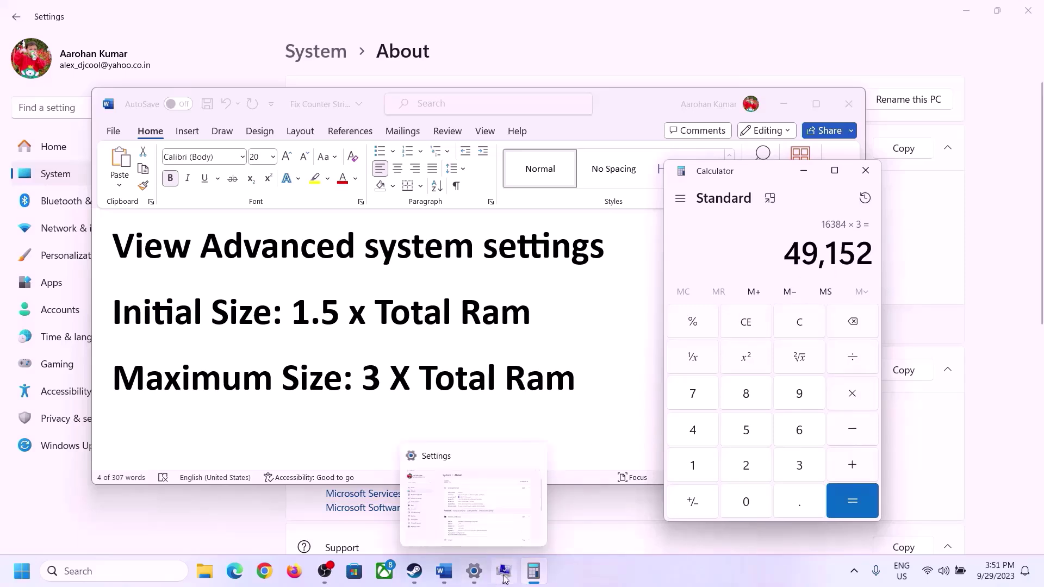
{"action": "left_click", "coordinate": [478, 489]}
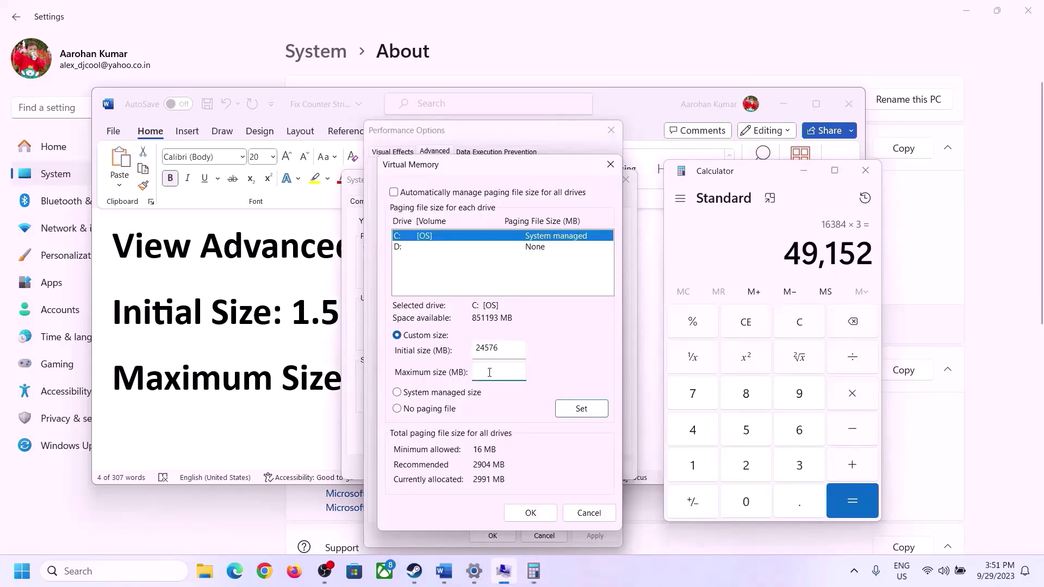
{"action": "type", "text": "49152"}
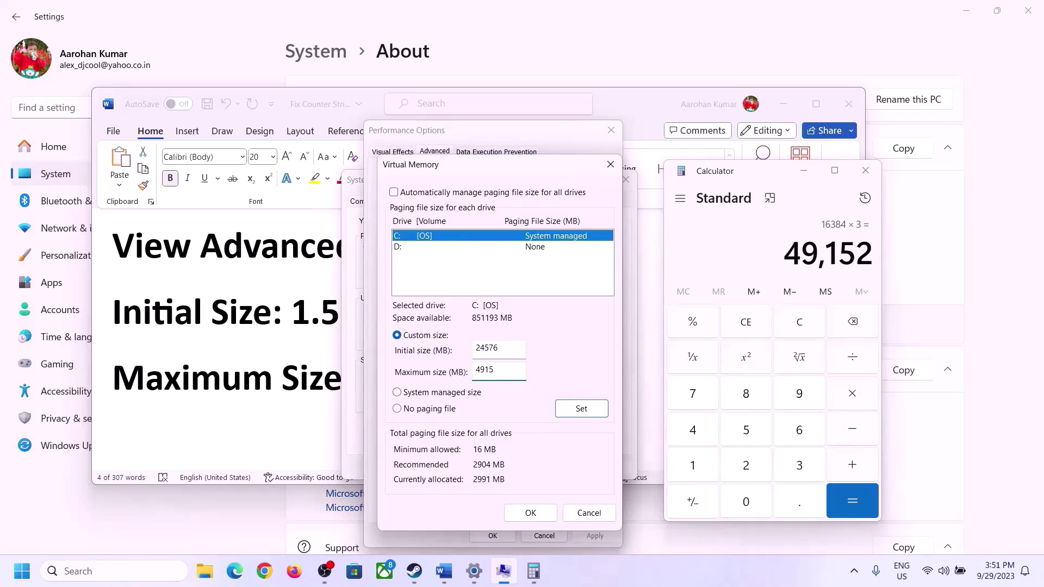
{"action": "left_click", "coordinate": [581, 409]}
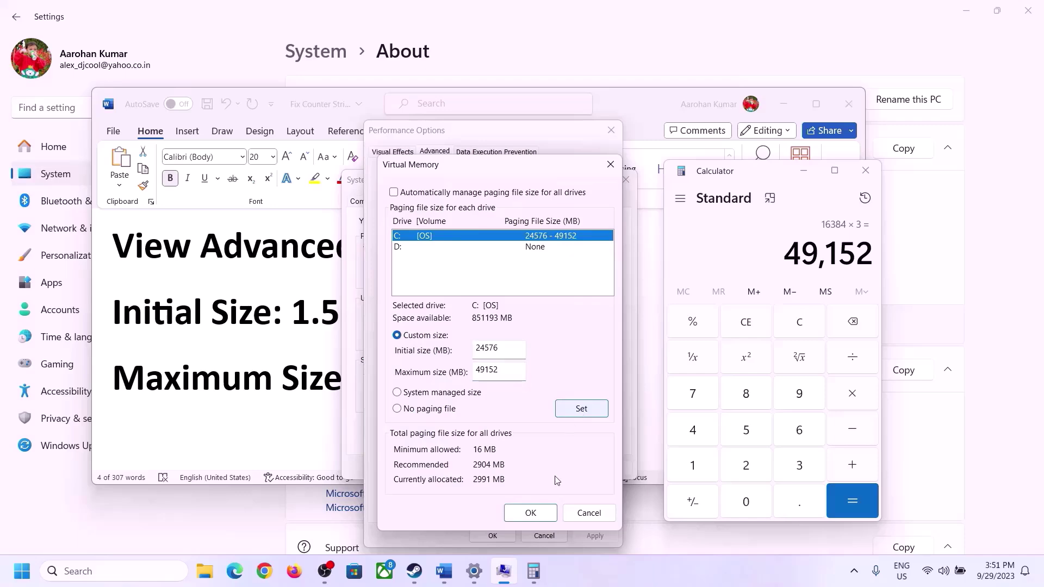
- Confirm the Virtual Memory, Performance Options and System Properties dialogs, and dismiss the restart prompt without restarting
{"action": "left_click", "coordinate": [533, 512]}
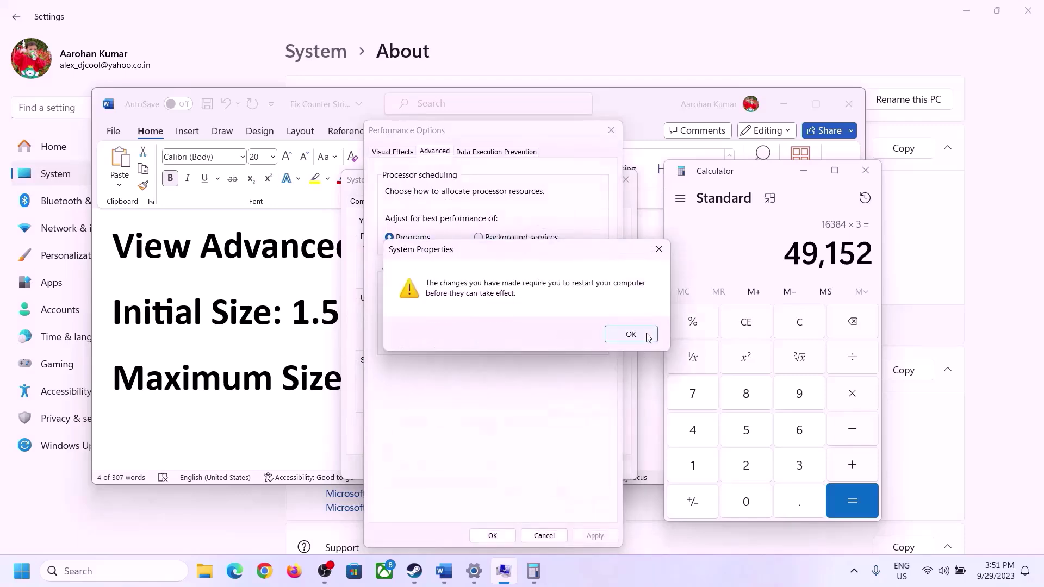
{"action": "left_click", "coordinate": [630, 334]}
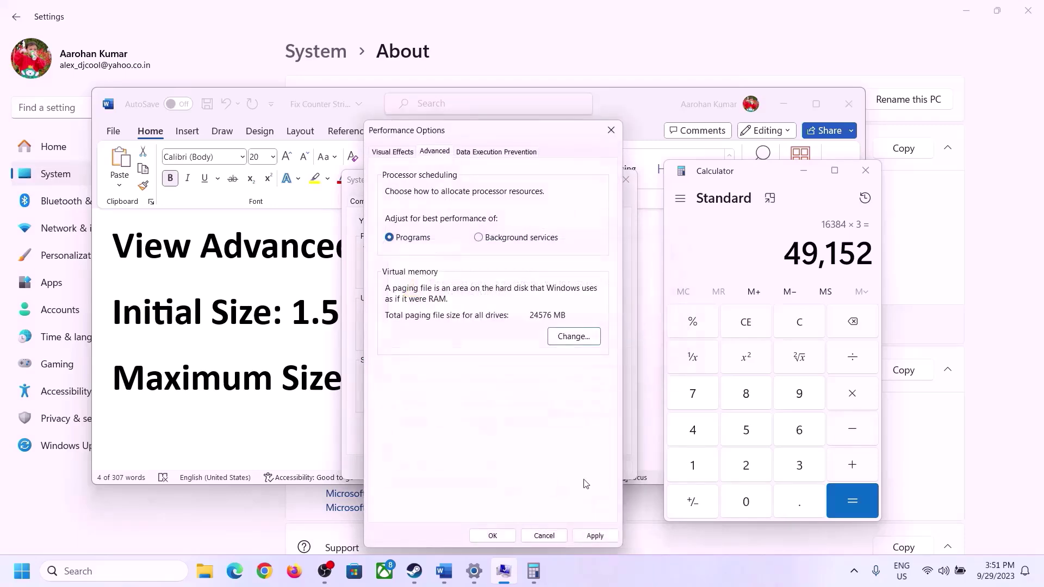
{"action": "left_click", "coordinate": [493, 537]}
{"action": "left_click", "coordinate": [486, 467]}
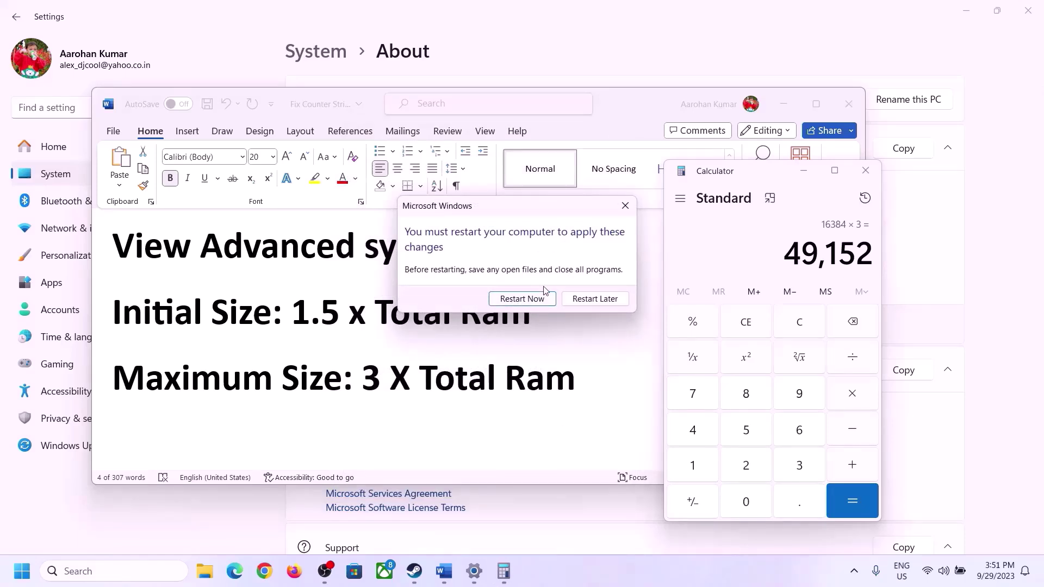
{"action": "left_click", "coordinate": [625, 205]}
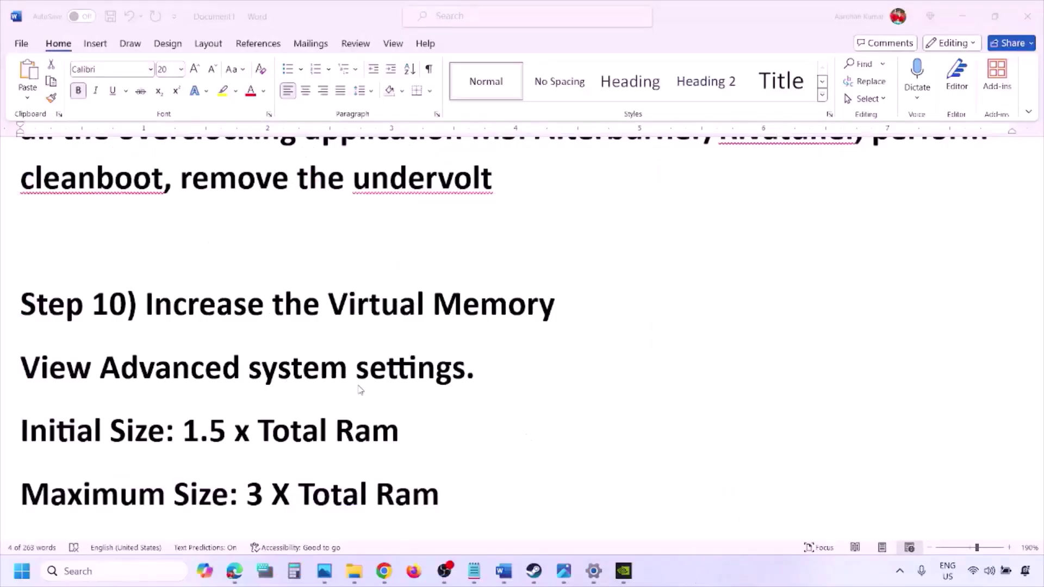
- Go to Step 11 in the troubleshooting document and mark the text "Update BIOS"
{"action": "scroll", "coordinate": [359, 388], "scroll_direction": "down", "scroll_amount": 5}
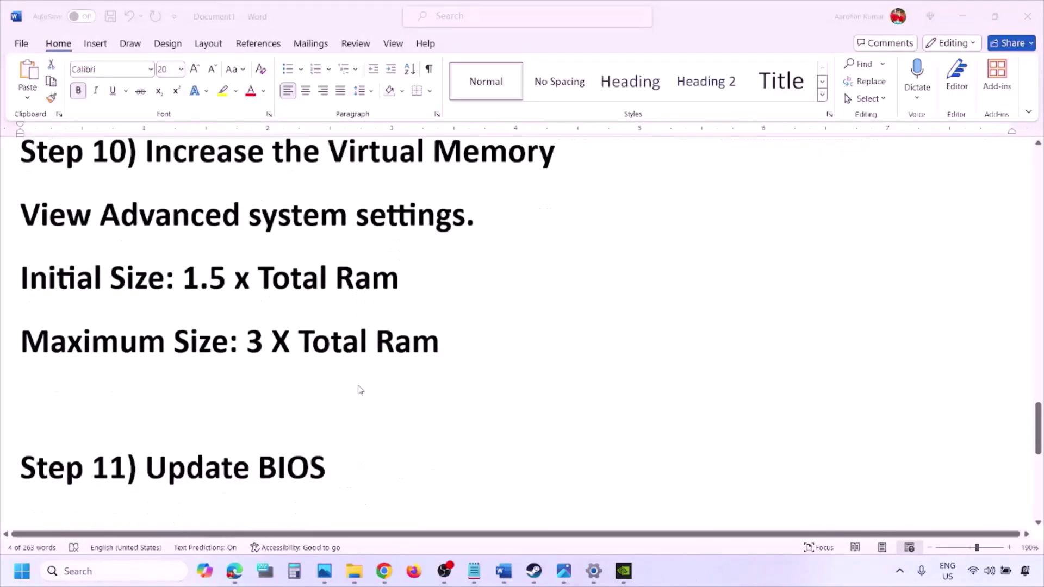
{"action": "left_click", "coordinate": [165, 399]}
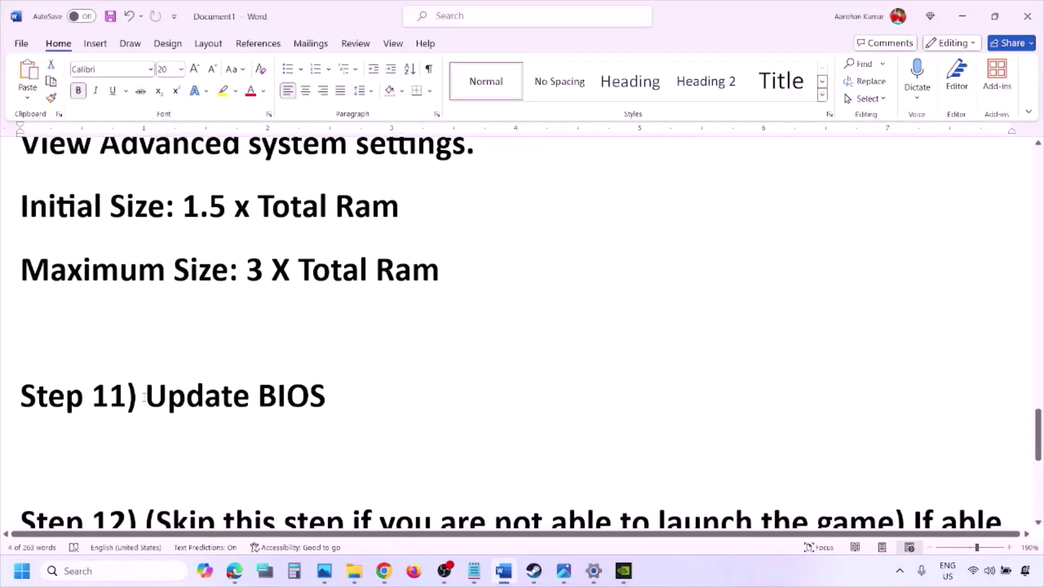
{"action": "left_click_drag", "start_coordinate": [144, 397], "coordinate": [352, 395]}
{"action": "left_click", "coordinate": [352, 396]}
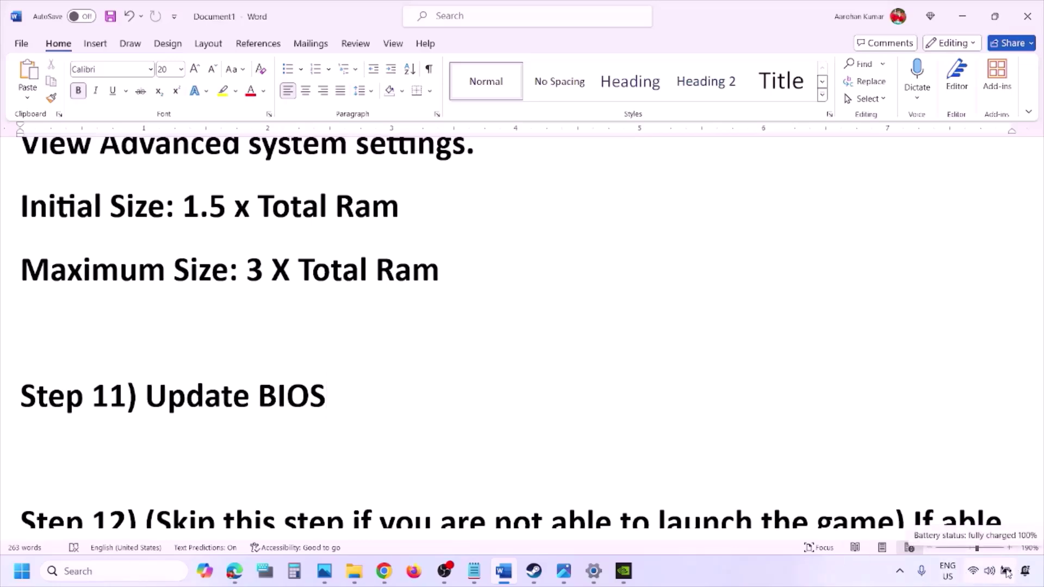
{"action": "left_click", "coordinate": [816, 572]}
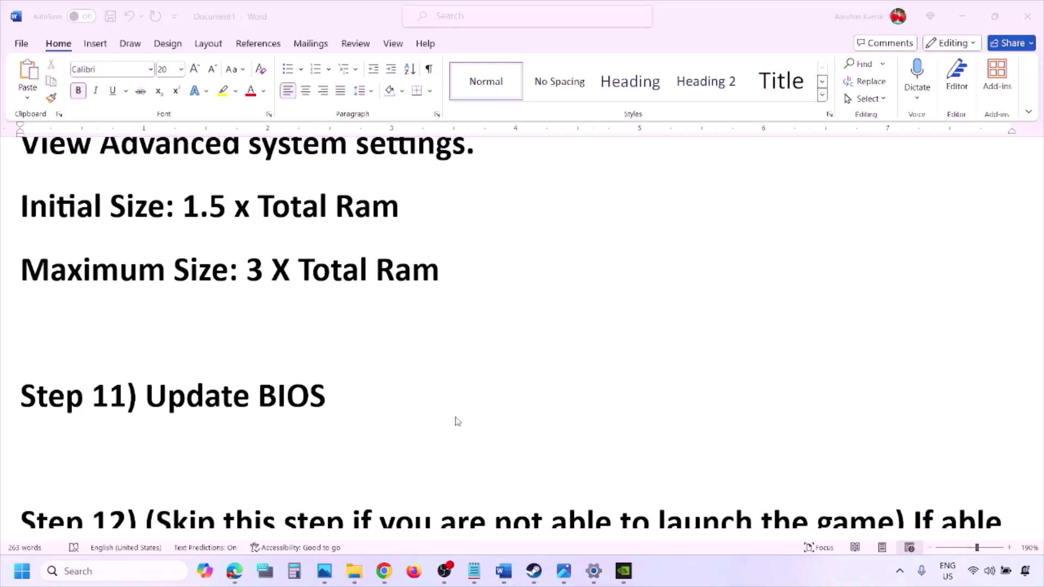
- Review Step 12 in the document, marking the advice on Windowed mode, lower video settings and a medium/low quality graphics preset
{"action": "scroll", "coordinate": [456, 421], "scroll_direction": "down", "scroll_amount": 3}
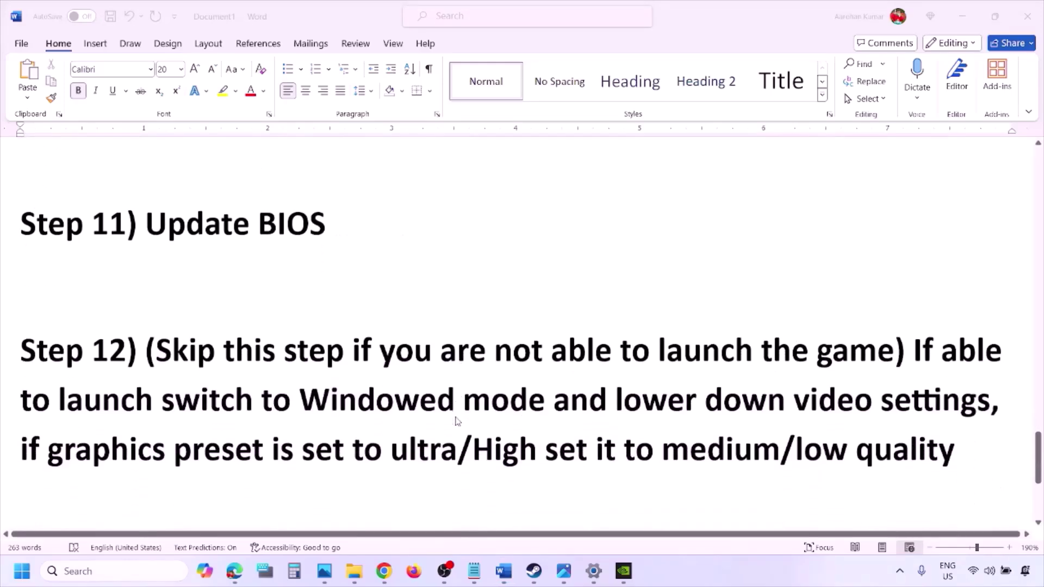
{"action": "left_click", "coordinate": [326, 224]}
{"action": "left_click_drag", "start_coordinate": [157, 354], "coordinate": [995, 399]}
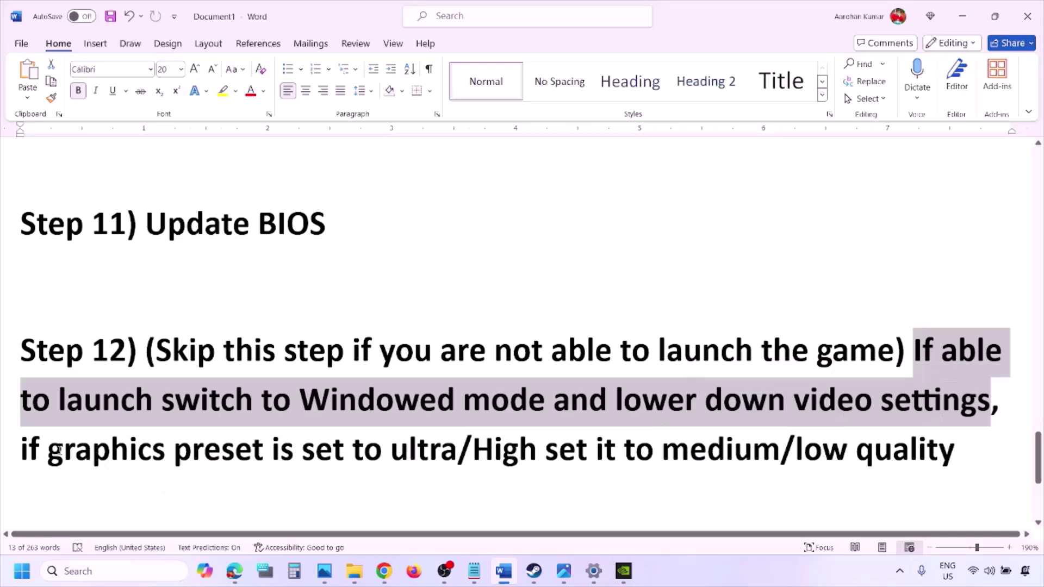
{"action": "left_click_drag", "start_coordinate": [57, 449], "coordinate": [545, 449]}
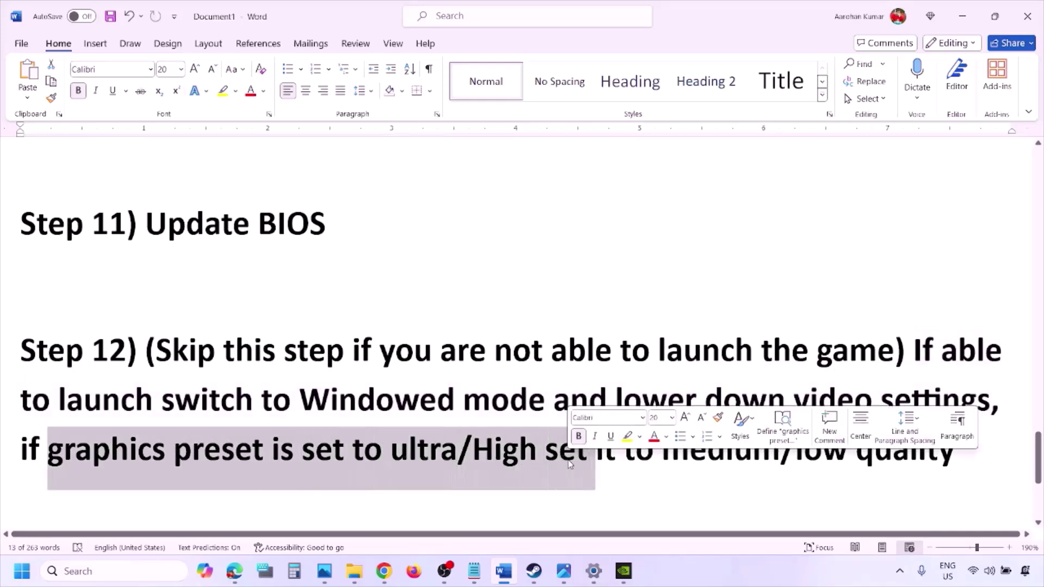
{"action": "left_click", "coordinate": [631, 460]}
{"action": "left_click_drag", "start_coordinate": [694, 443], "coordinate": [882, 447]}
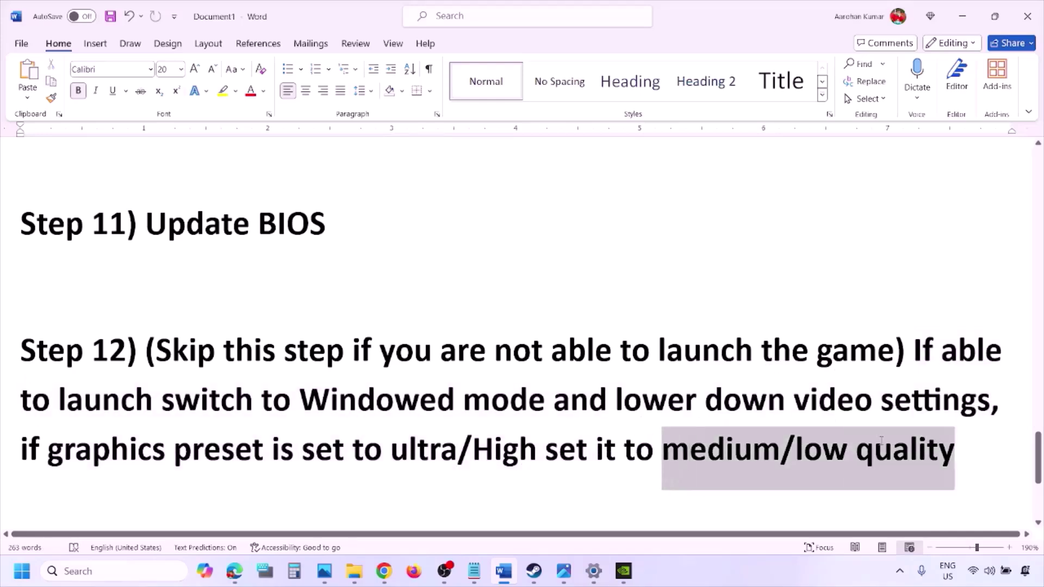
{"action": "left_click", "coordinate": [494, 405]}
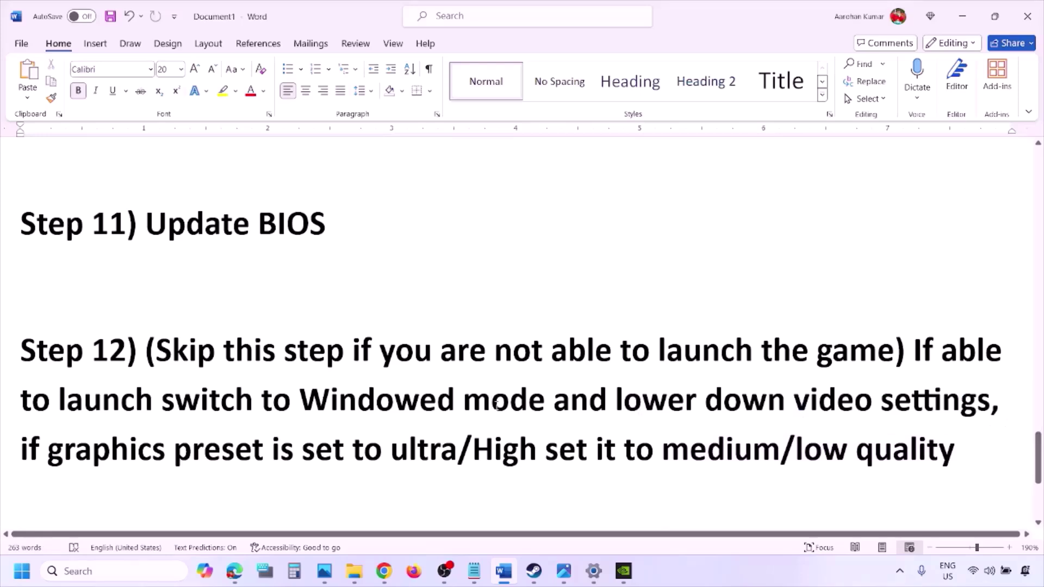